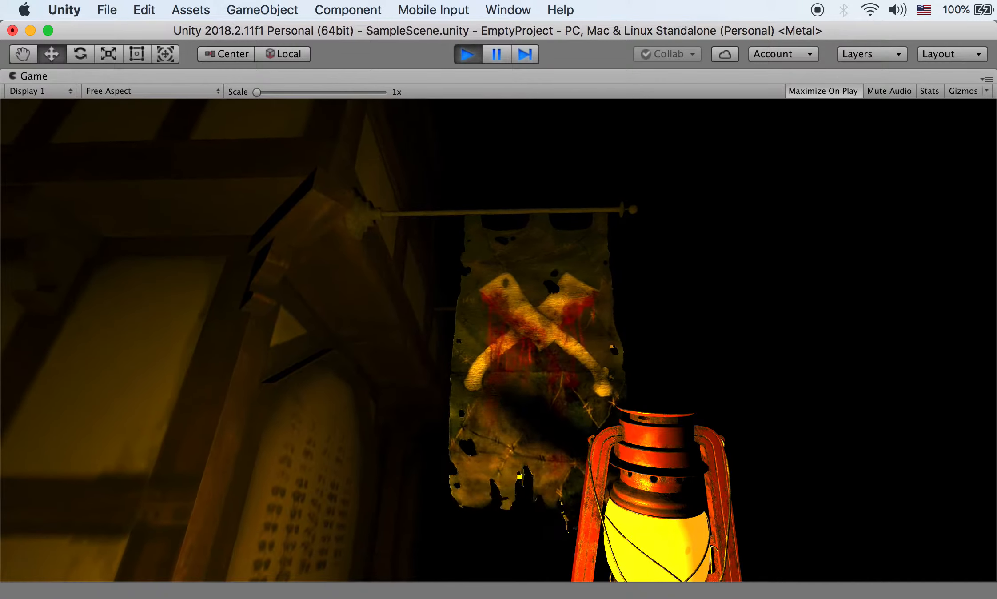
Step: Stop the game preview and switch to the banner pole scene in Maya
key(Escape)
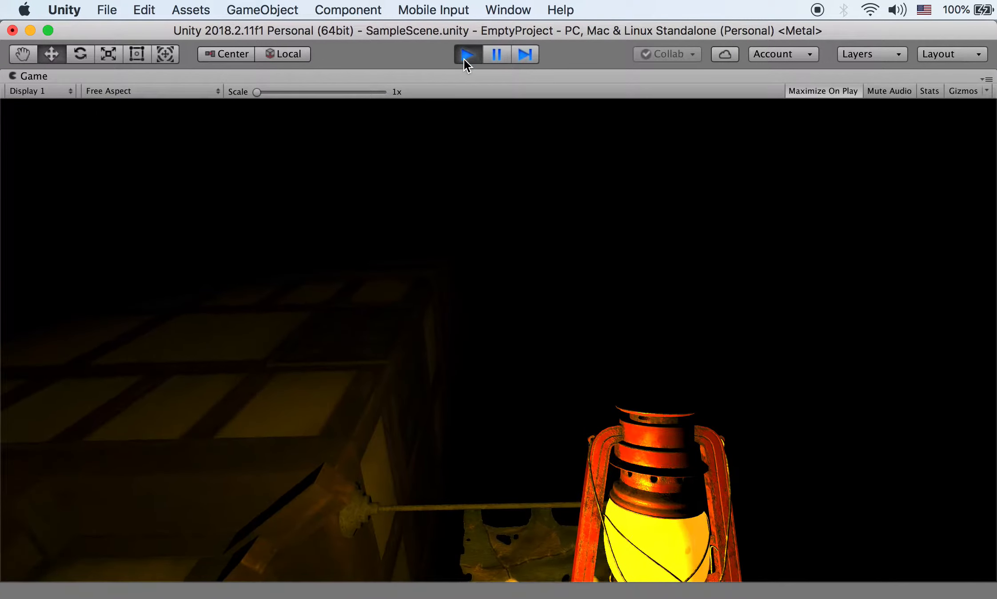
click(463, 58)
key(super+Tab)
click(630, 397)
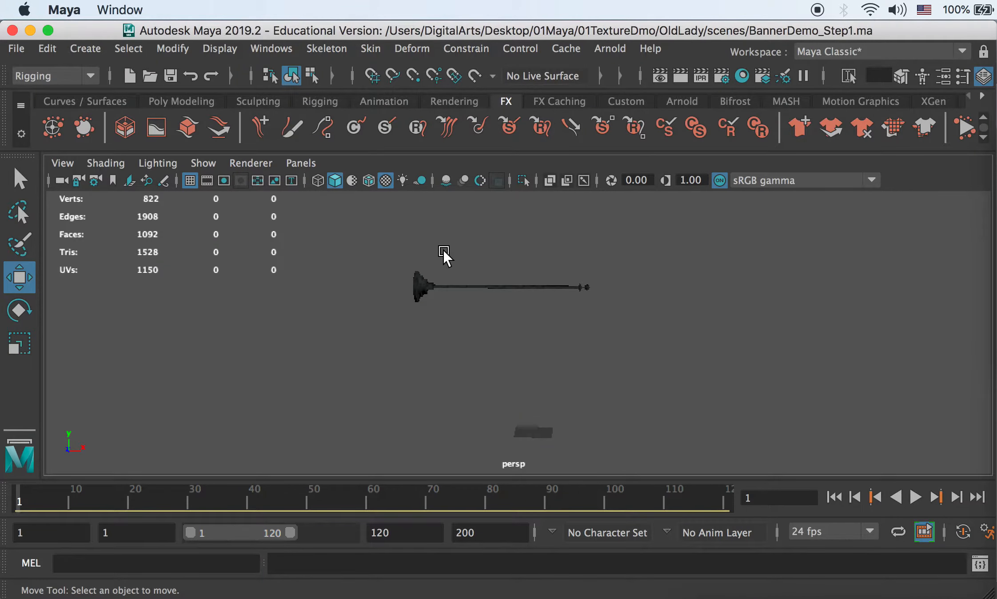
Step: Examine the banner pole's mesh and texture, from the wall mount to the ball at its end
scroll(488, 262, up, 5)
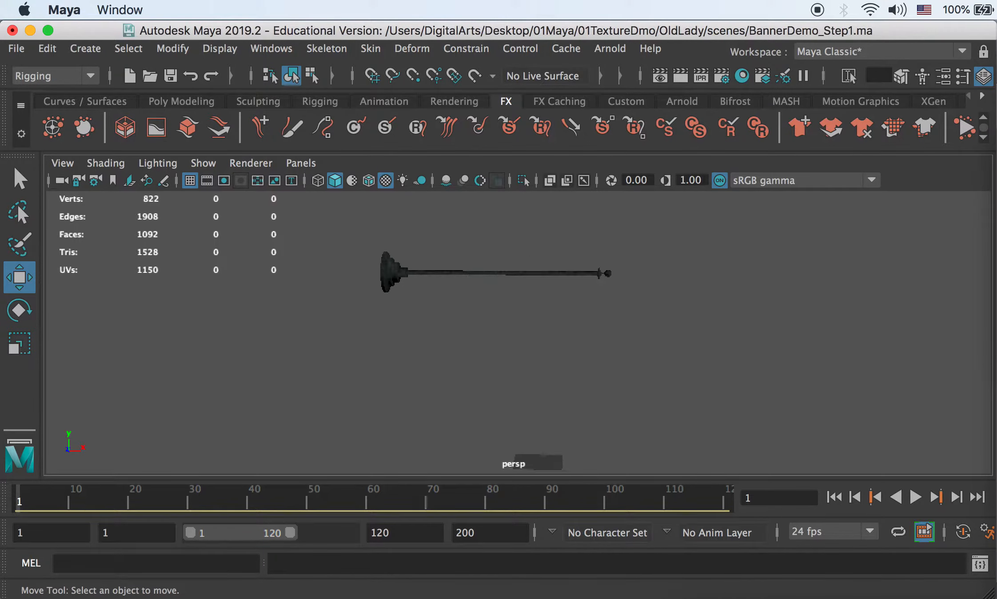
drag(329, 230, 466, 282)
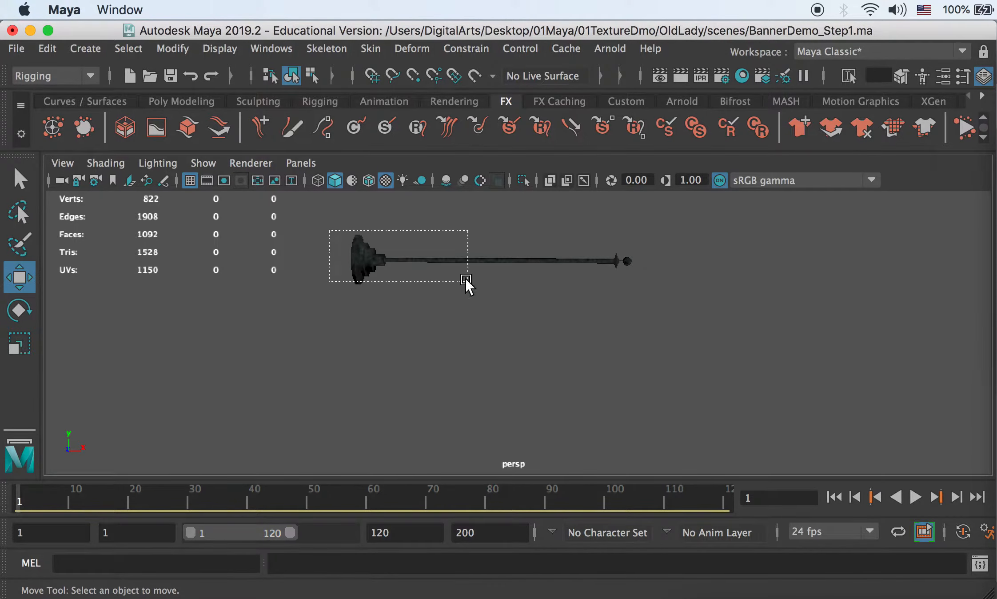
key(f)
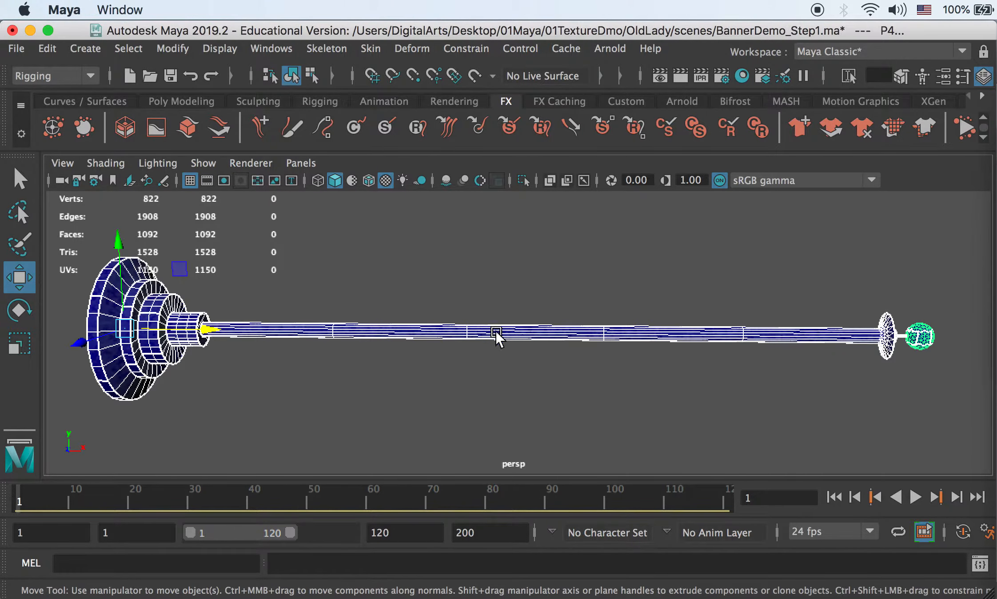
click(663, 274)
drag(664, 274, 780, 278)
drag(82, 231, 932, 474)
mouse_move(860, 596)
mouse_down()
mouse_move(871, 329)
mouse_move(912, 197)
mouse_move(825, 267)
mouse_move(844, 596)
mouse_up()
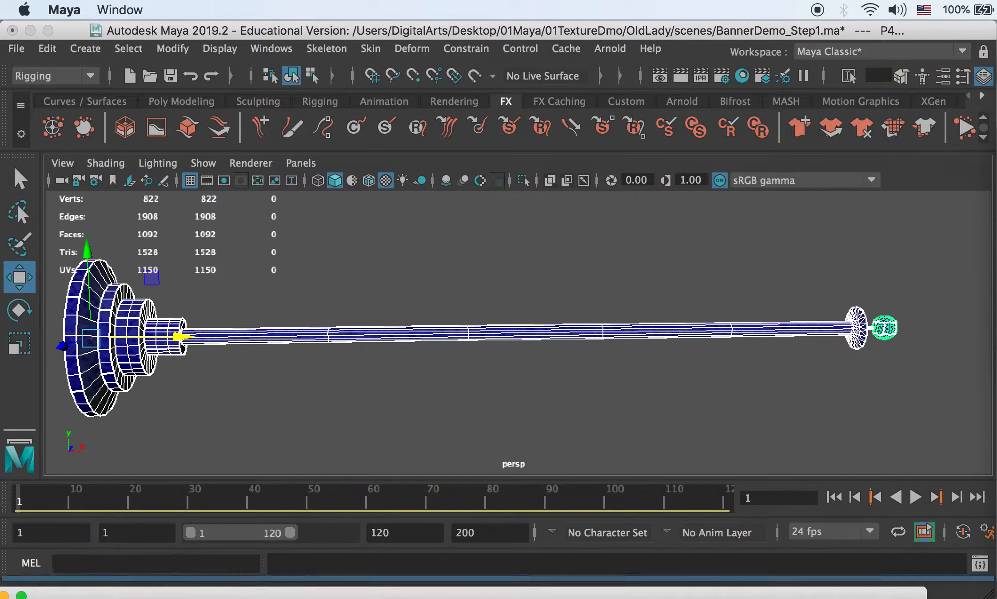
click(449, 395)
scroll(156, 341, up, 3)
drag(156, 341, 295, 377)
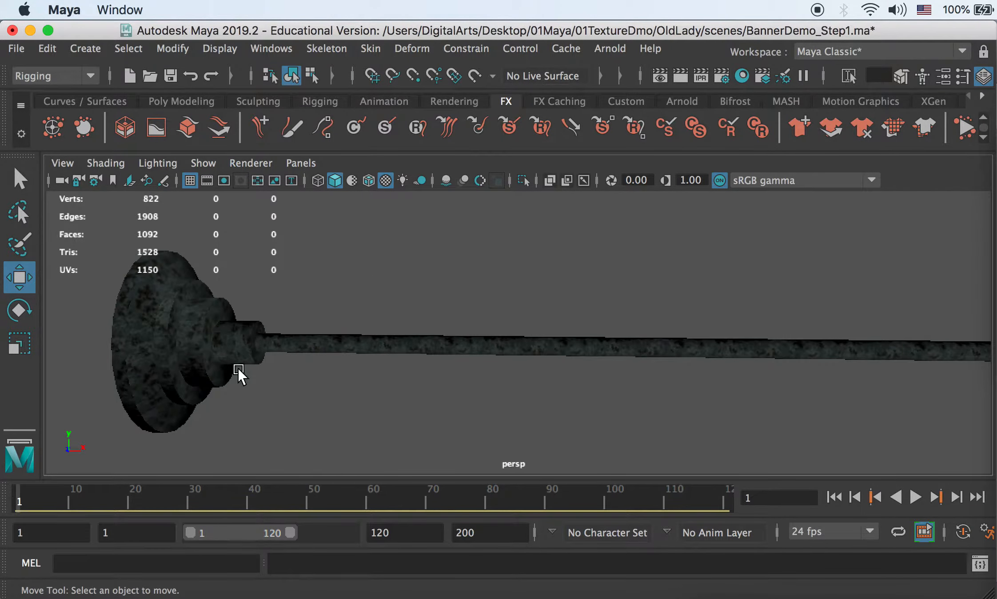
scroll(363, 397, down, 3)
scroll(489, 366, down, 3)
drag(489, 366, 500, 266)
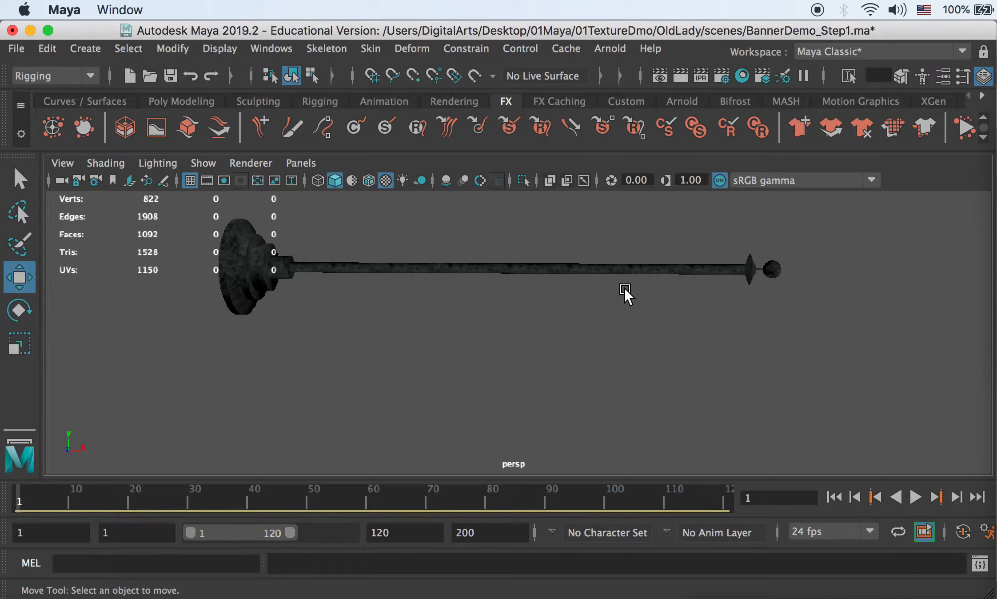
drag(674, 314, 610, 305)
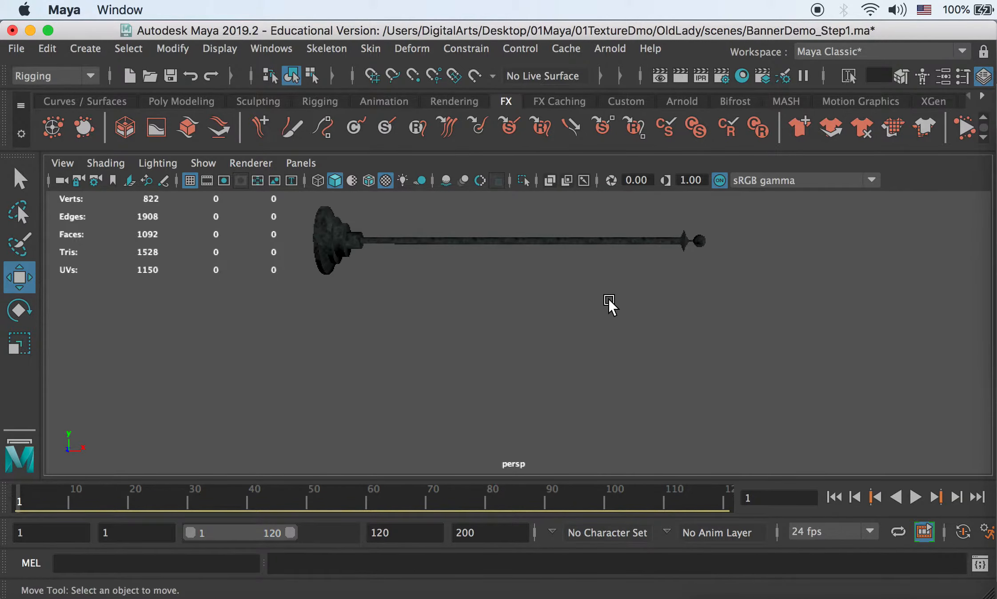
Step: Create a polygon plane and expand its polyPlane creation settings
click(96, 49)
mouse_move(123, 116)
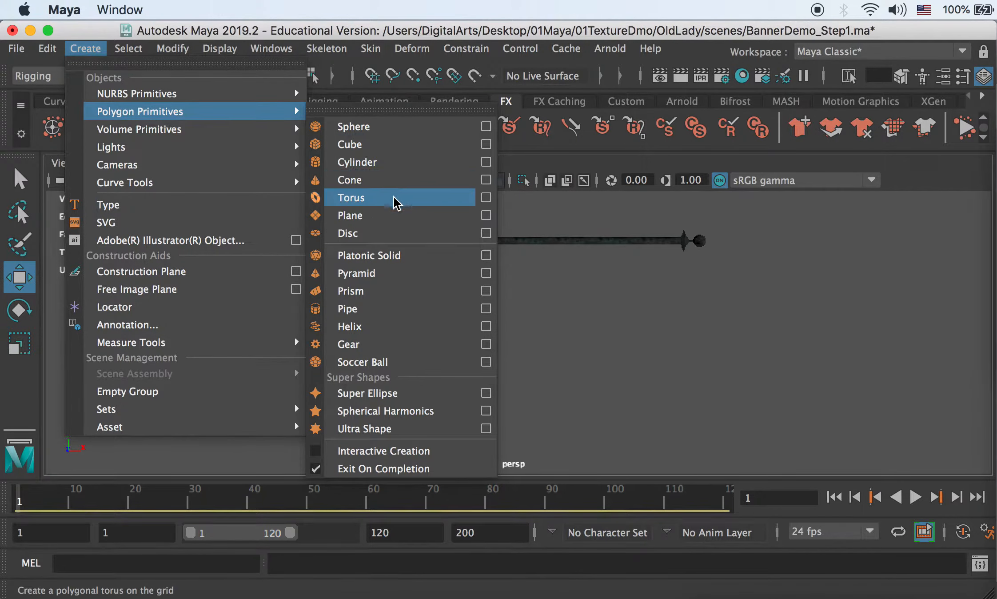
click(385, 217)
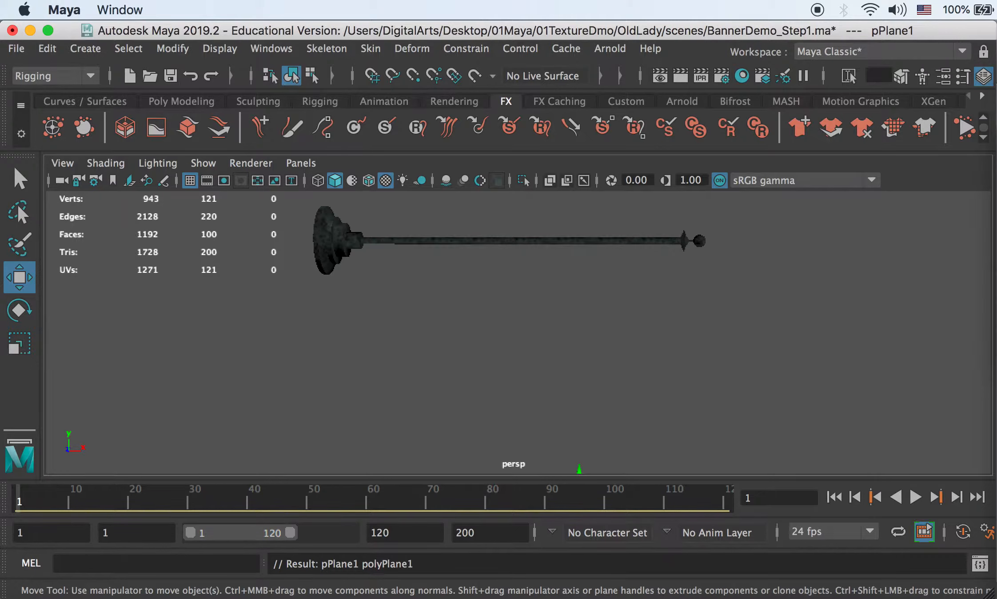
drag(996, 151, 835, 151)
drag(967, 229, 970, 288)
click(778, 308)
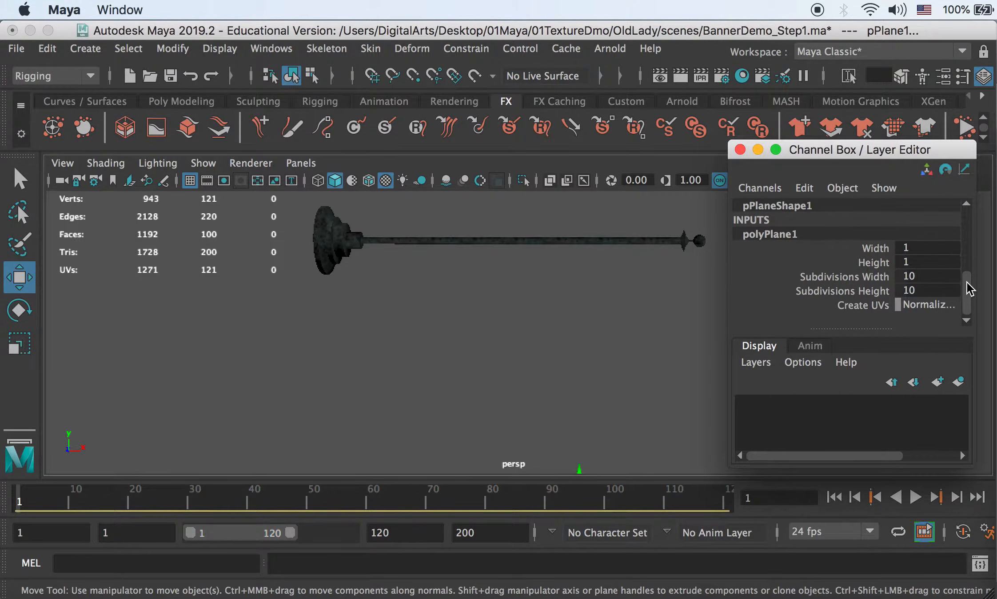
Step: Find the new plane at the grid's origin, then select and frame it
click(913, 277)
click(618, 411)
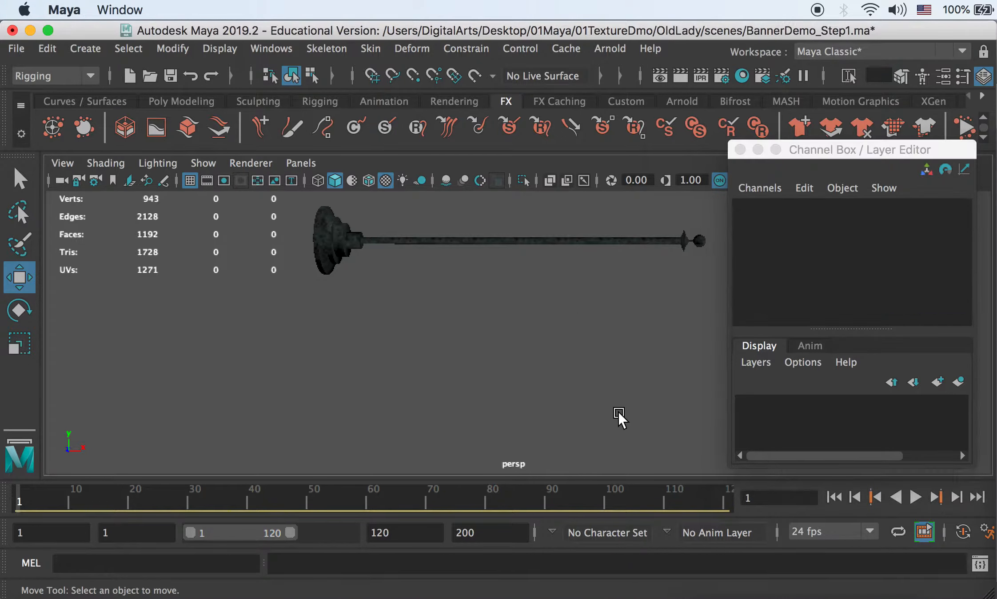
drag(466, 300, 437, 326)
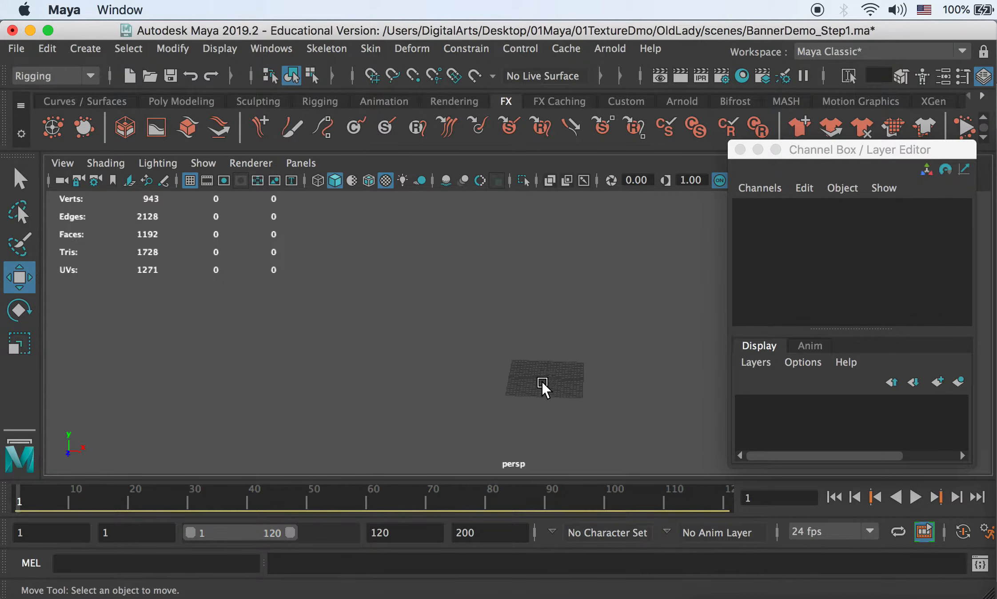
drag(525, 359, 576, 394)
key(f)
scroll(545, 387, down, 10)
scroll(558, 374, up, 2)
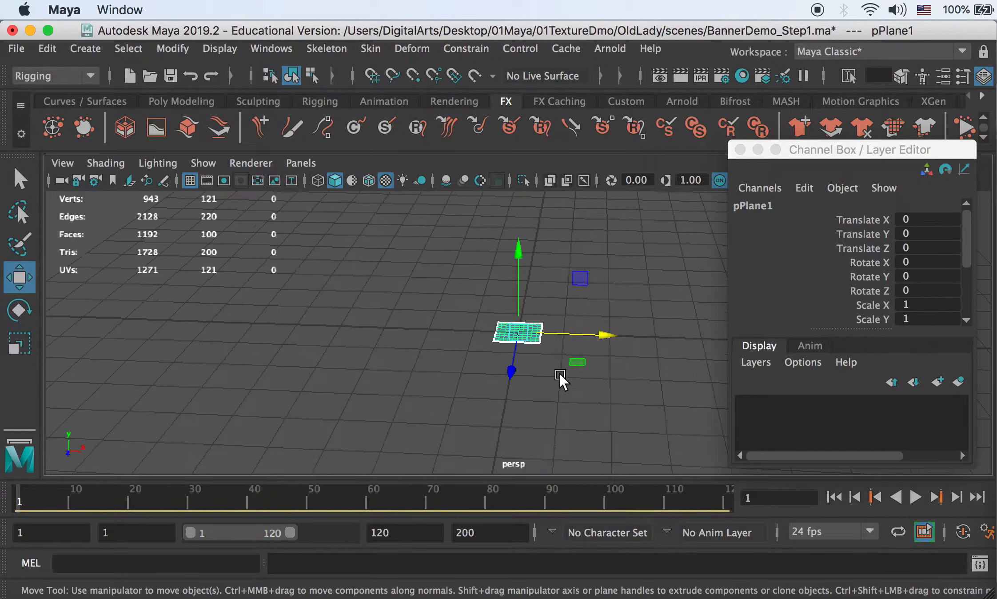
Step: Set the plane's height to 2 and its height subdivisions to 20 in the polyPlane settings
drag(967, 240, 967, 304)
click(780, 307)
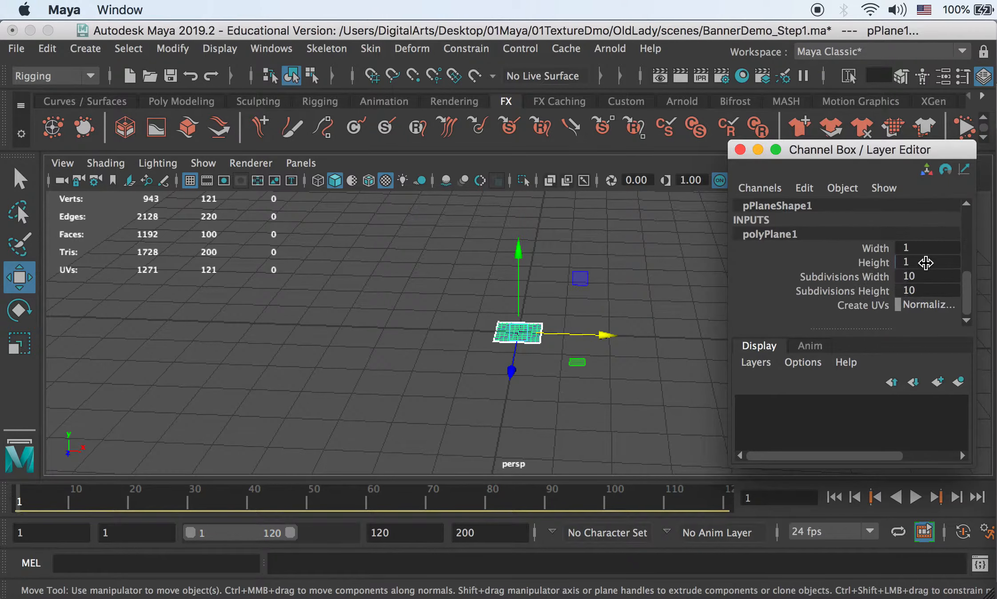
click(925, 263)
key(Return)
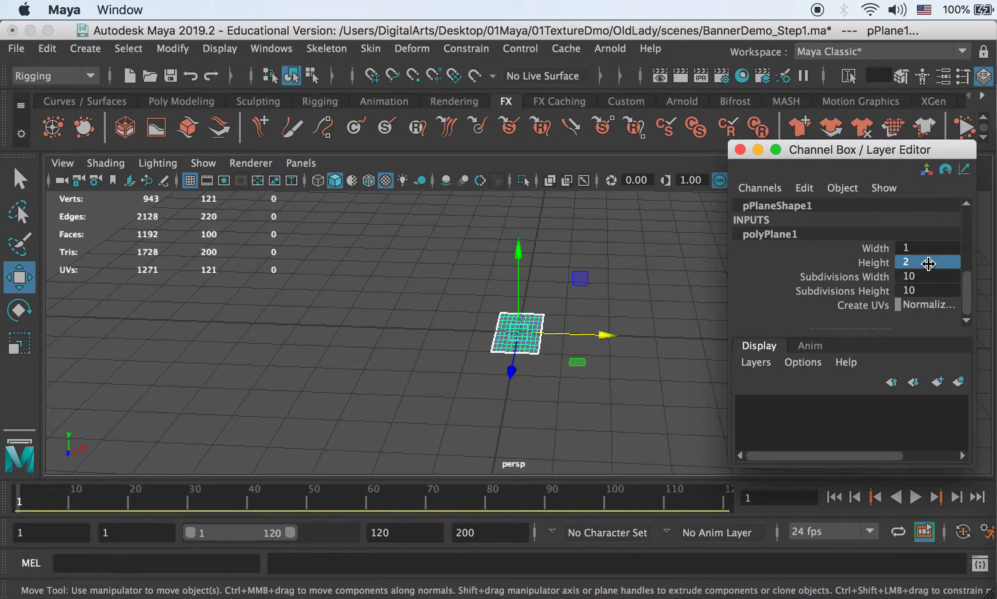
click(923, 289)
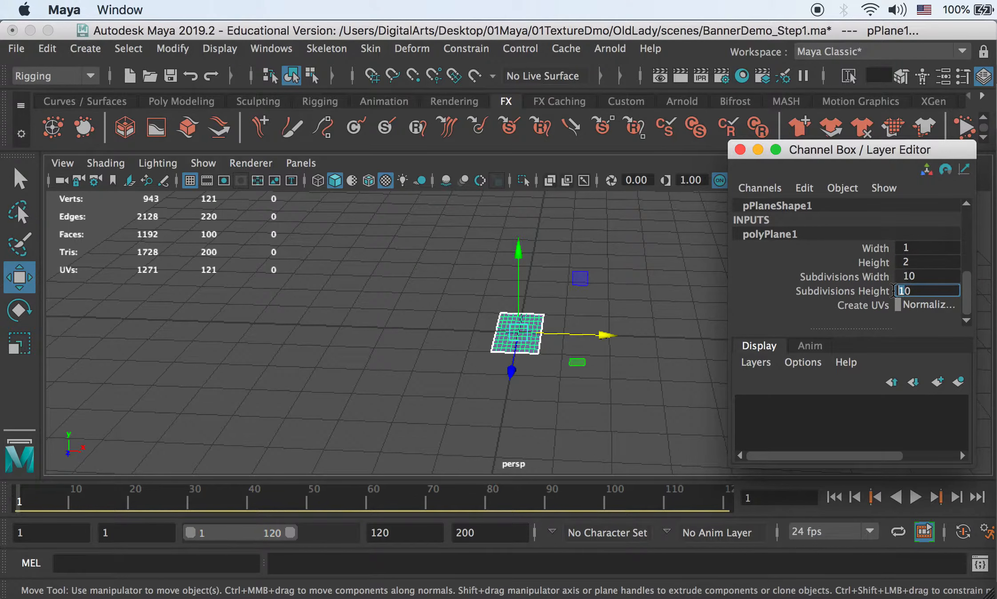
text(20)
key(Return)
Step: Enlarge the plane by setting its width to 10 and its height to 20
drag(525, 328, 579, 473)
scroll(522, 367, up, 3)
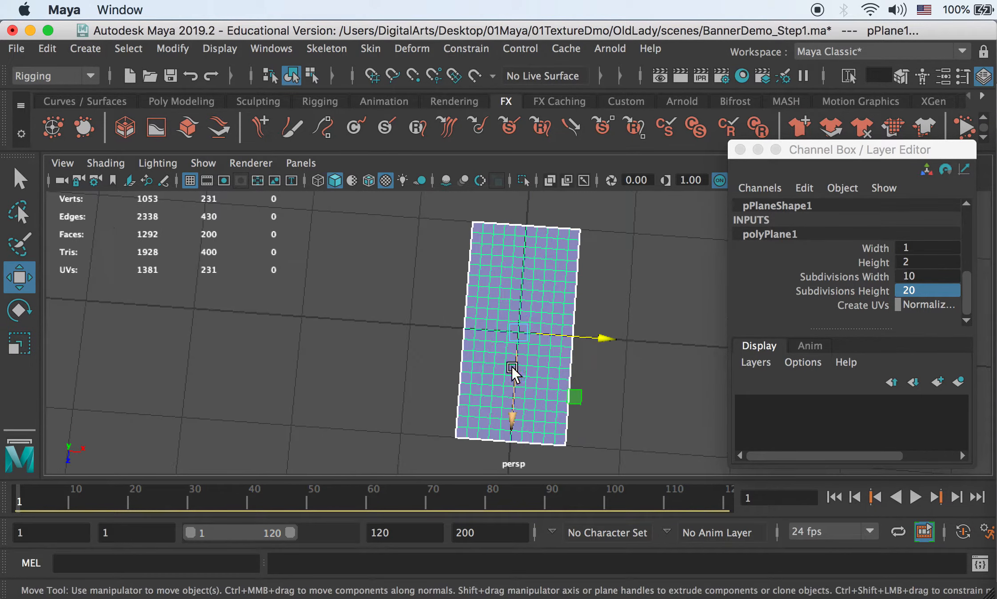
scroll(577, 320, down, 3)
drag(460, 278, 601, 397)
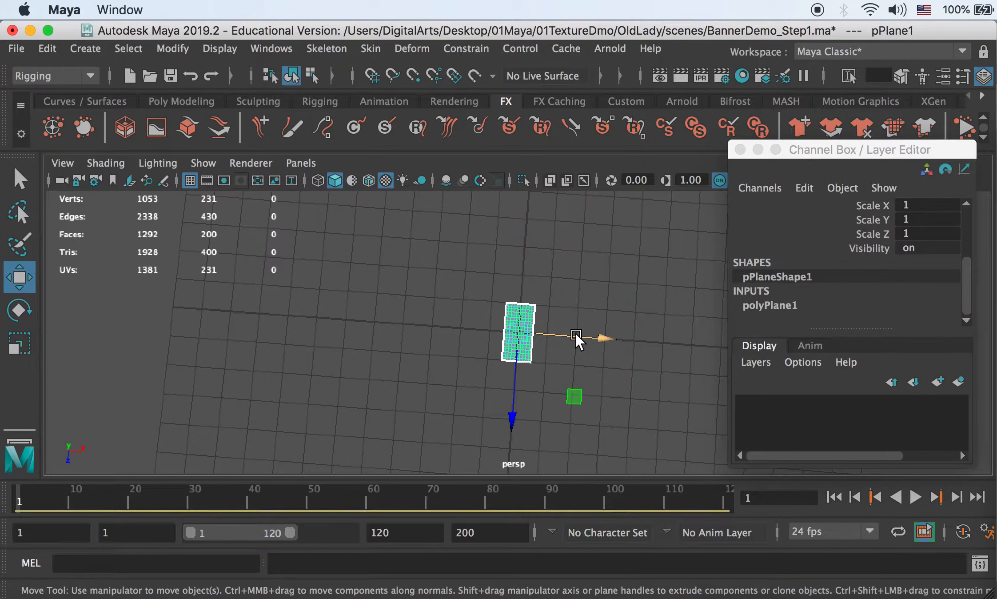
click(807, 306)
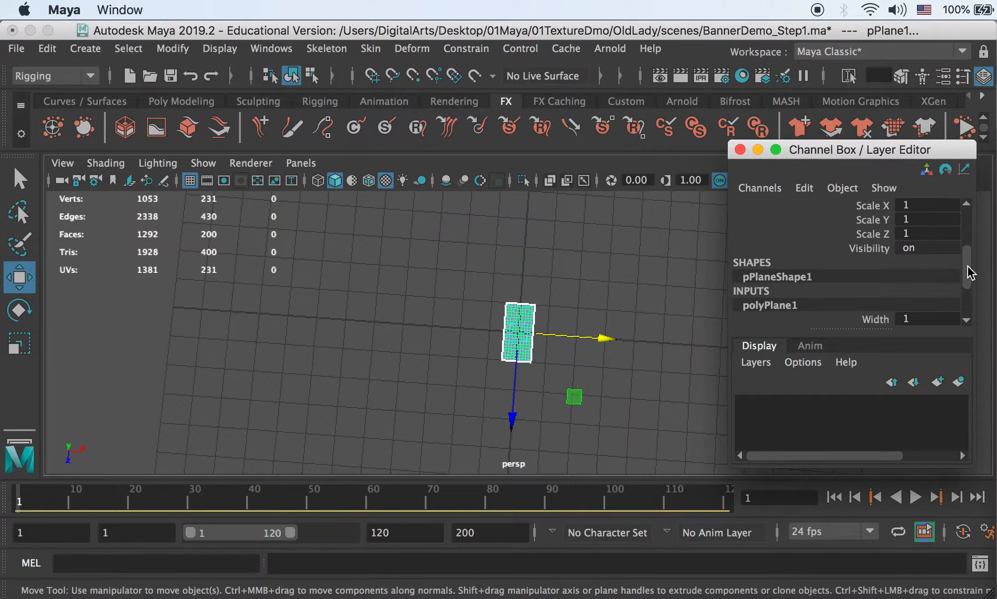
drag(969, 272, 973, 306)
double_click(916, 247)
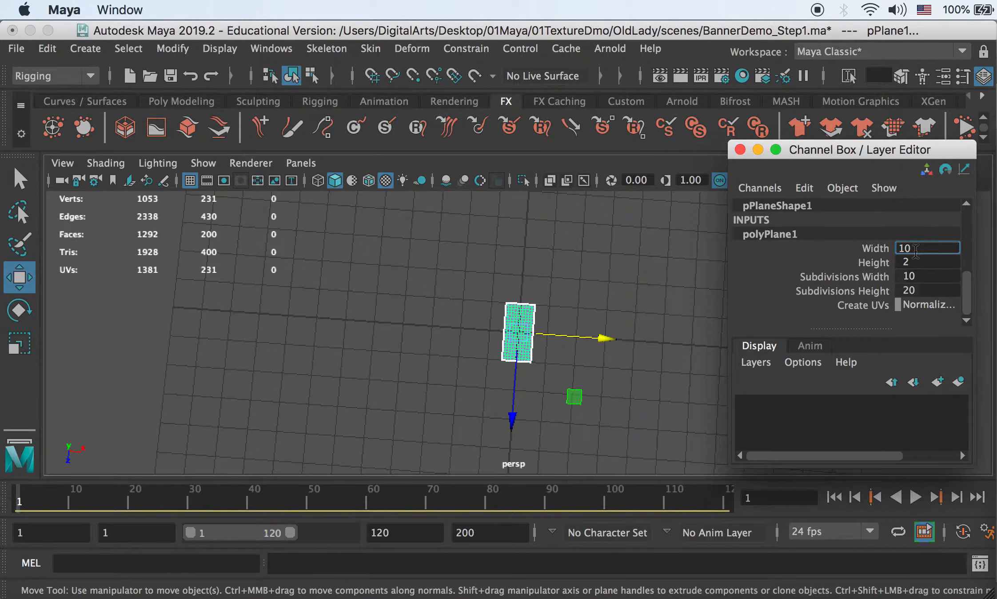
key(Tab)
text(20)
key(Return)
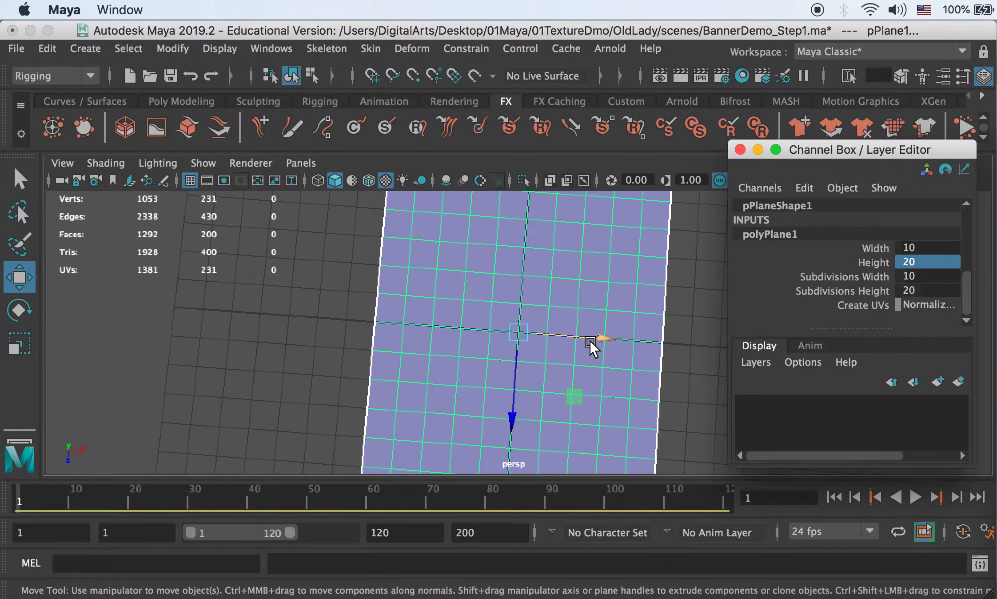
Step: Stand the plane upright by rotating it 90 degrees around X
scroll(591, 346, down, 5)
drag(590, 342, 466, 274)
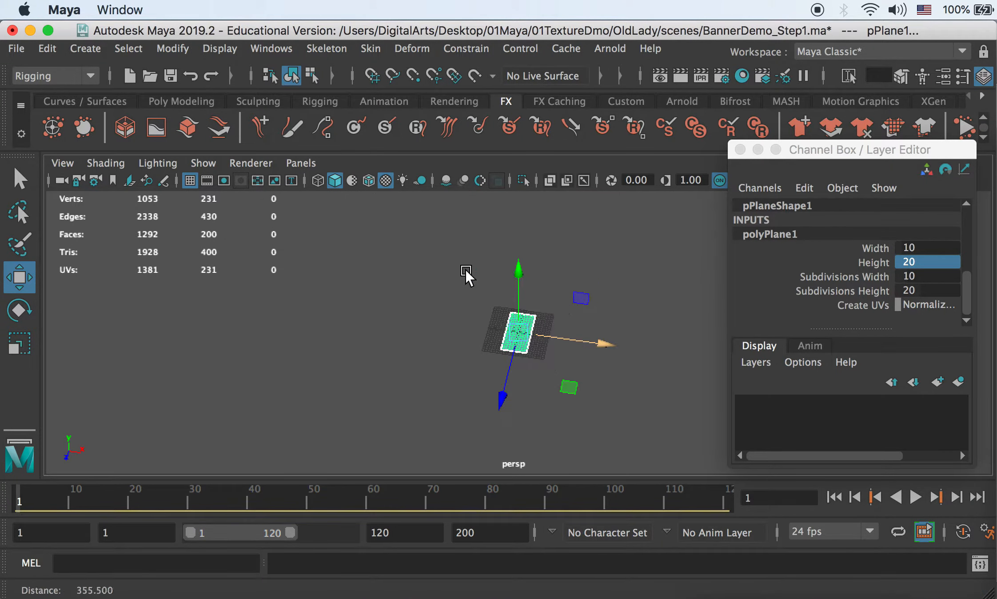
key(r)
key(e)
drag(516, 305, 502, 411)
drag(966, 293, 973, 229)
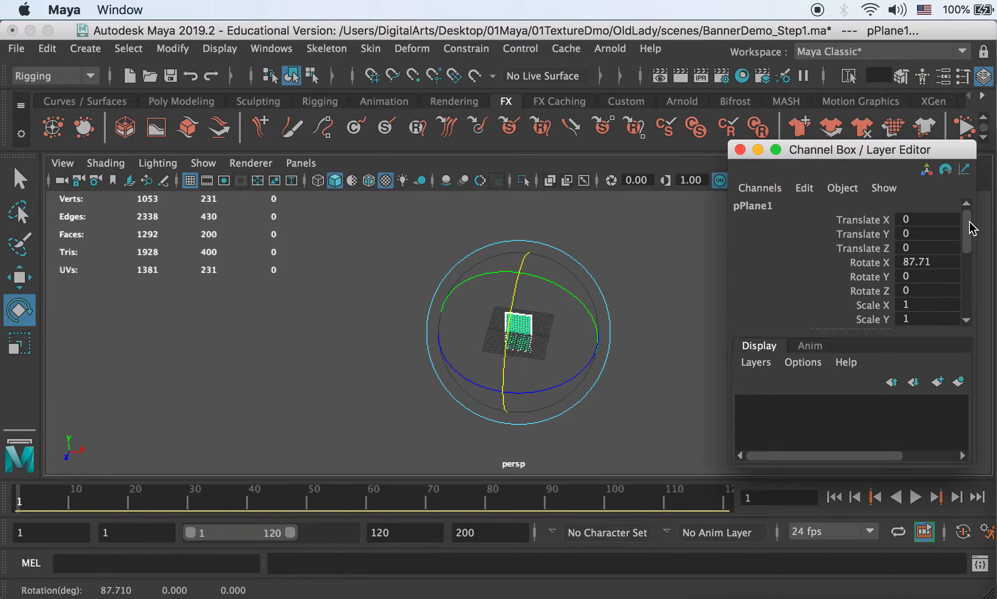
double_click(930, 261)
key(Return)
Step: Scale the plane uniformly to about 5.316 and move it to about 43.271 in Y so it hangs from the pole
key(w)
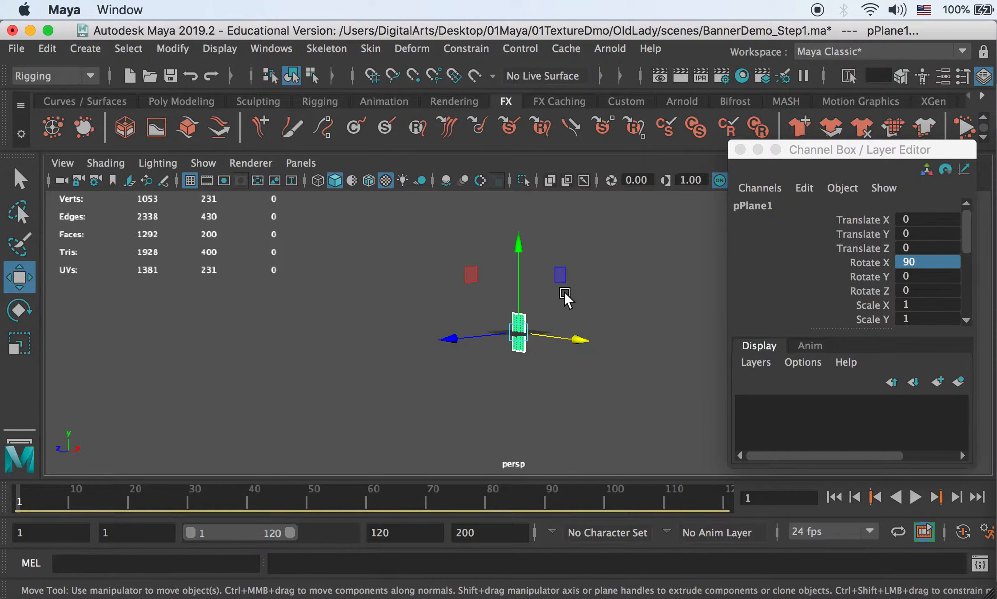
drag(516, 324, 518, 180)
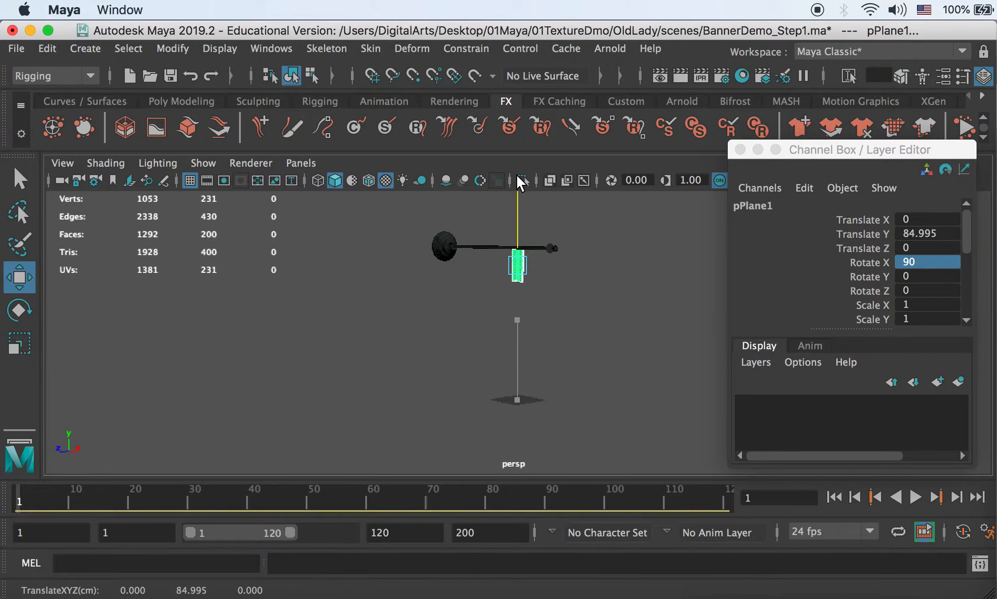
key(r)
drag(522, 284, 598, 297)
key(w)
drag(526, 240, 526, 297)
scroll(539, 276, up, 5)
scroll(580, 305, down, 5)
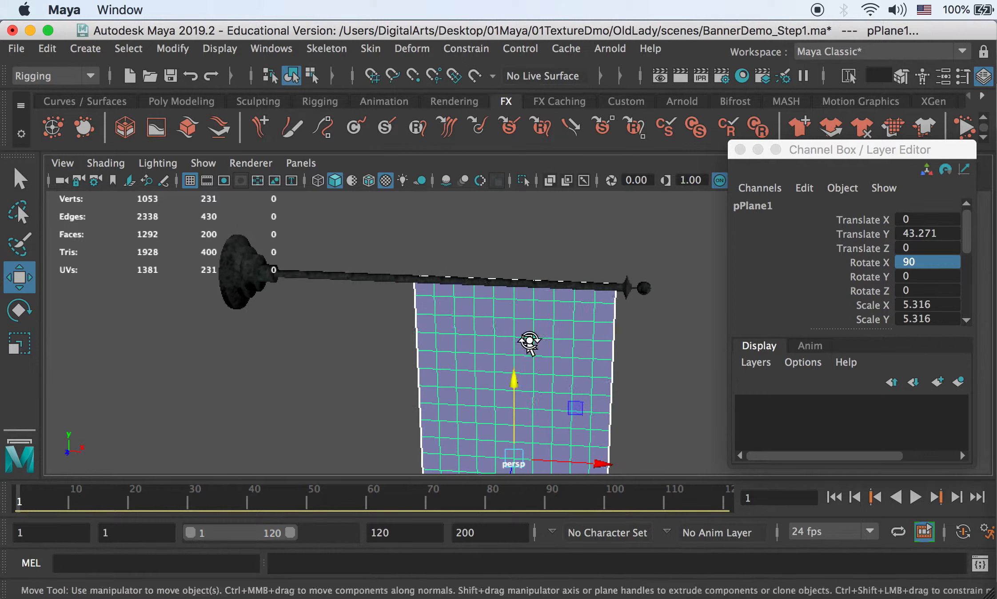
drag(534, 363, 525, 371)
alt+drag(617, 362, 513, 263)
alt+drag(513, 263, 506, 329)
Step: Bring the UV Editor window over the viewport to show the plane's full UV layout
drag(968, 227, 970, 281)
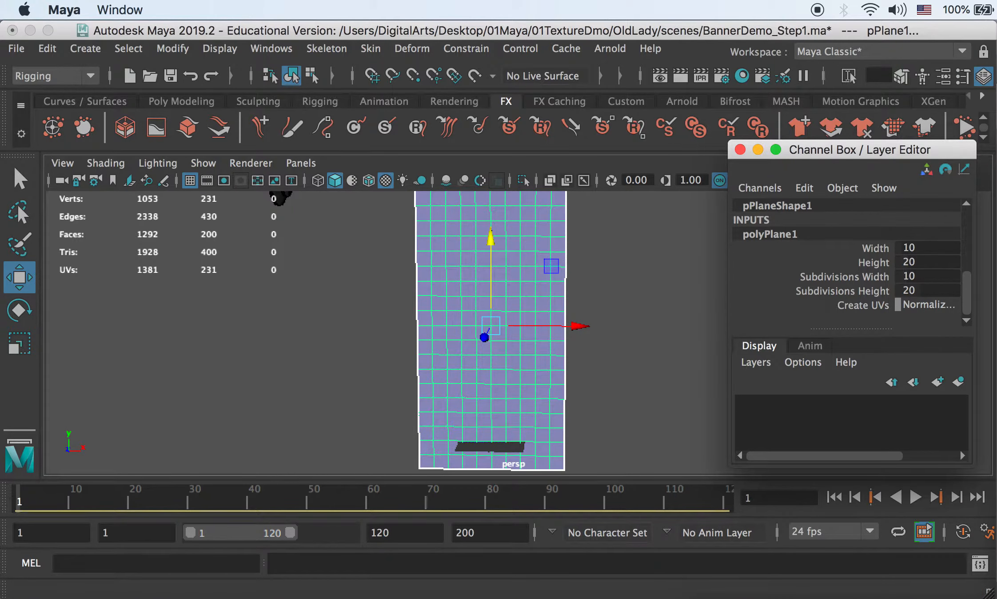
drag(751, 598, 808, 153)
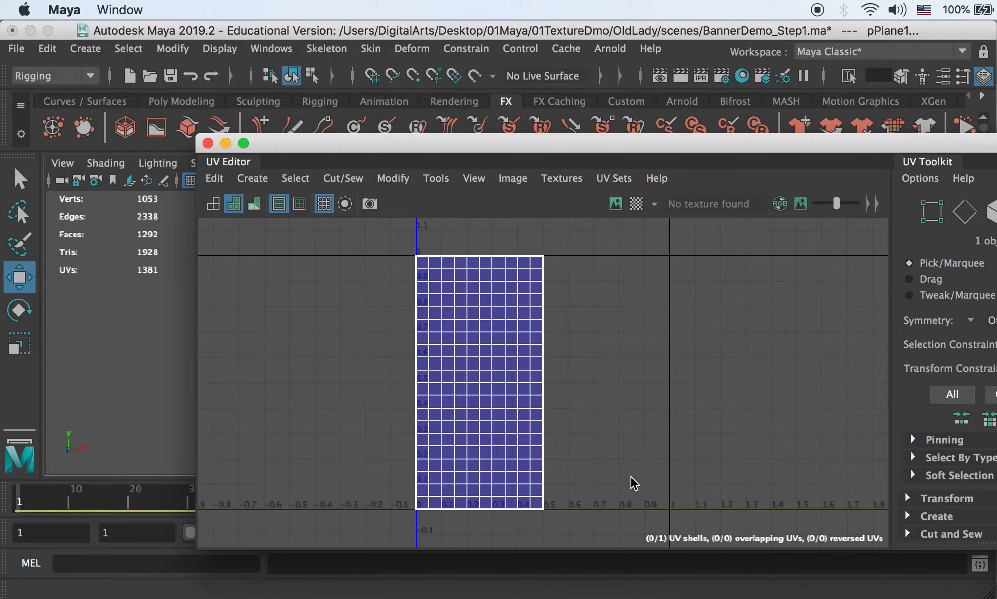
drag(573, 144, 565, 462)
drag(644, 479, 698, 195)
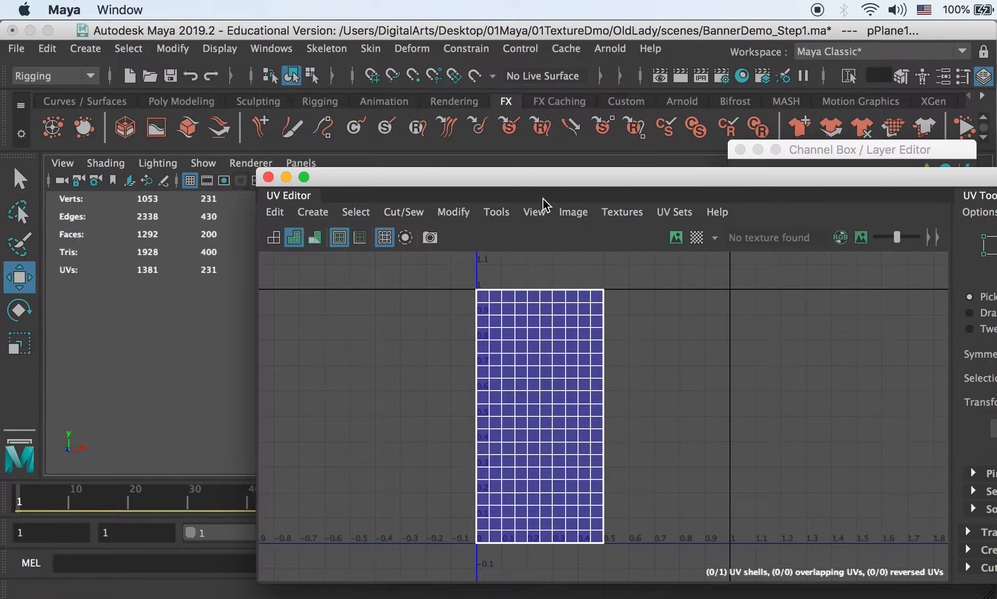
drag(538, 182, 519, 167)
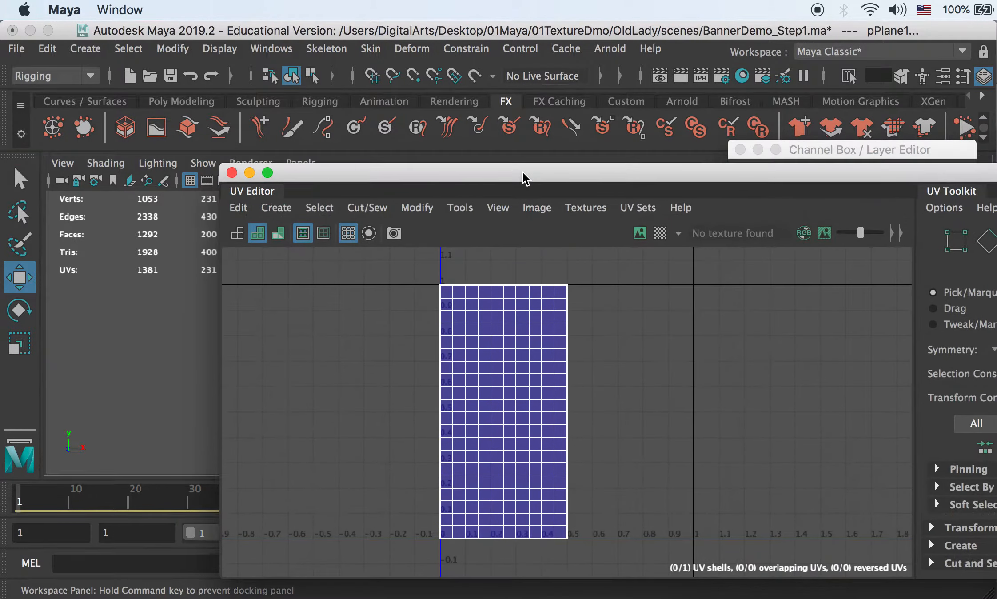
Step: Export a UV snapshot of the plane to the Desktop as a 2048 × 2048 px PNG with filename 14
click(536, 207)
click(620, 505)
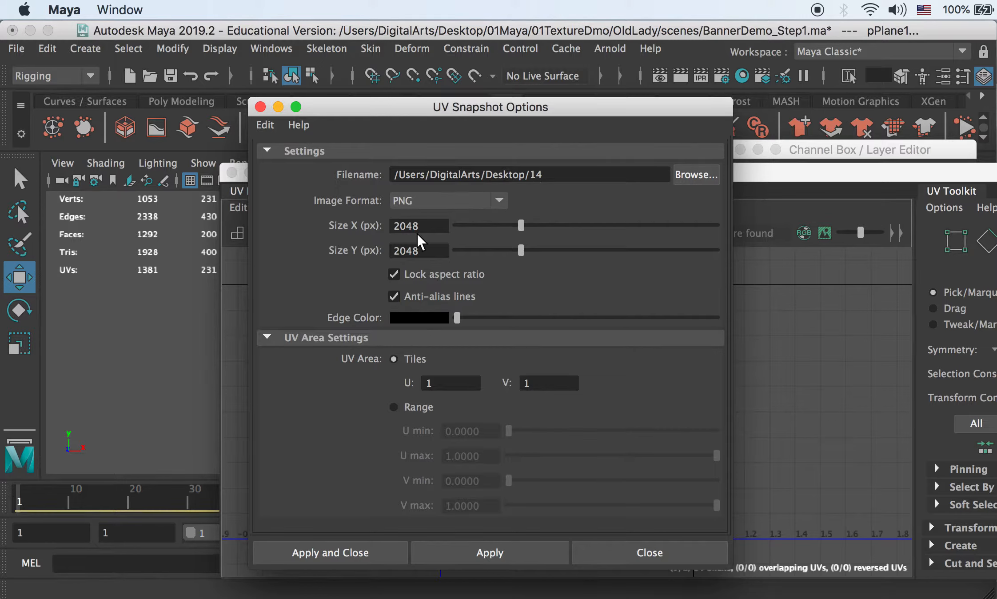
click(376, 554)
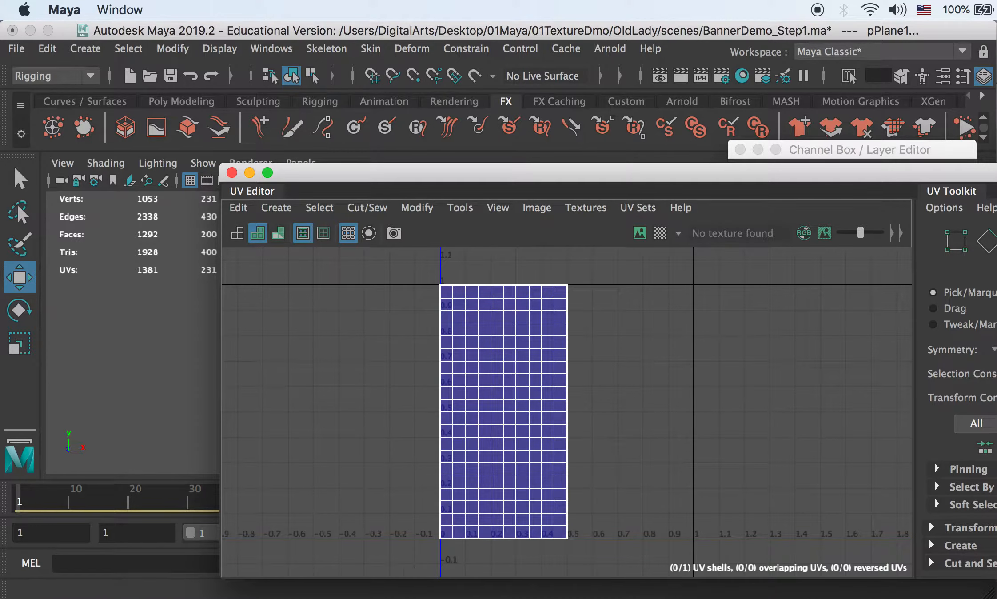
Step: Switch to Finder and bring the project's scenes folder window to the front
key(super+Tab)
key(super+Tab)
key(super+Tab)
click(889, 573)
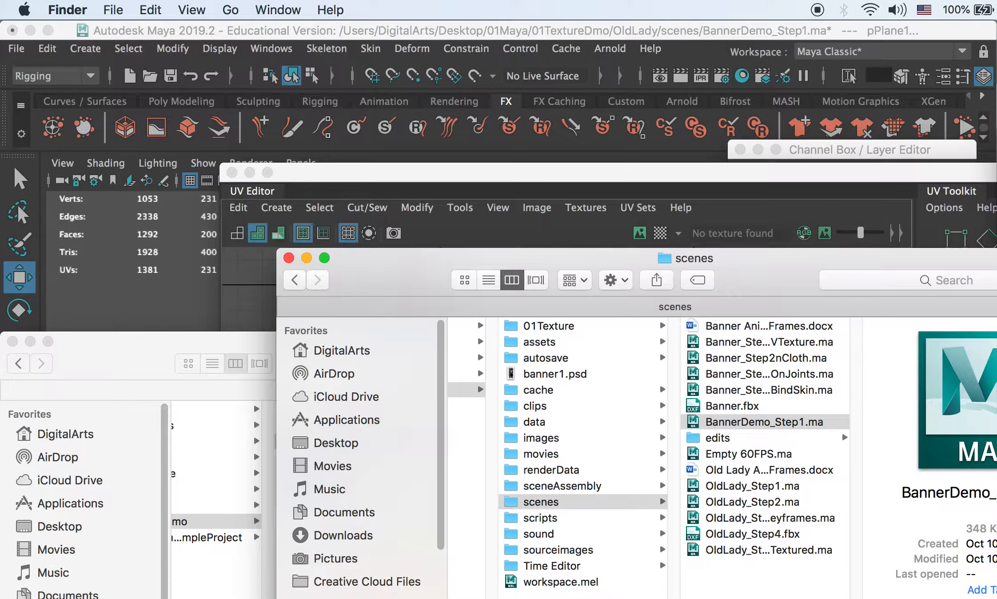
Step: Move the UV snapshot 14.png from the Desktop into the OldLady project folder and select it
key(super+Tab)
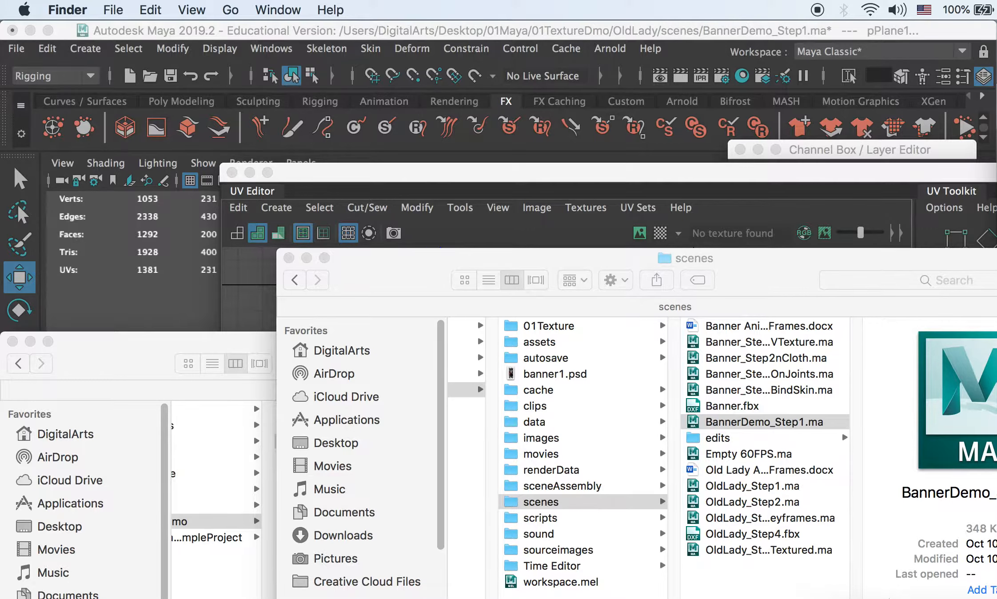
drag(888, 598, 718, 588)
drag(719, 331, 577, 378)
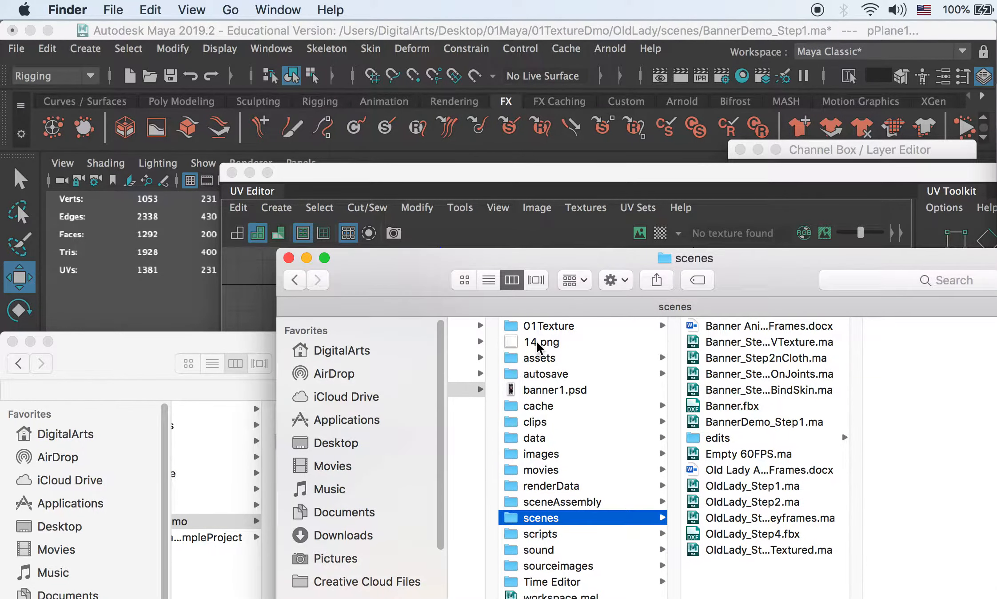
click(540, 345)
Step: Switch to Photoshop and bring up the JPG reference sheet of painted banners
key(super+Tab)
key(super+Tab)
key(super+Tab)
key(super+Tab)
key(super+Tab)
key(super+Tab)
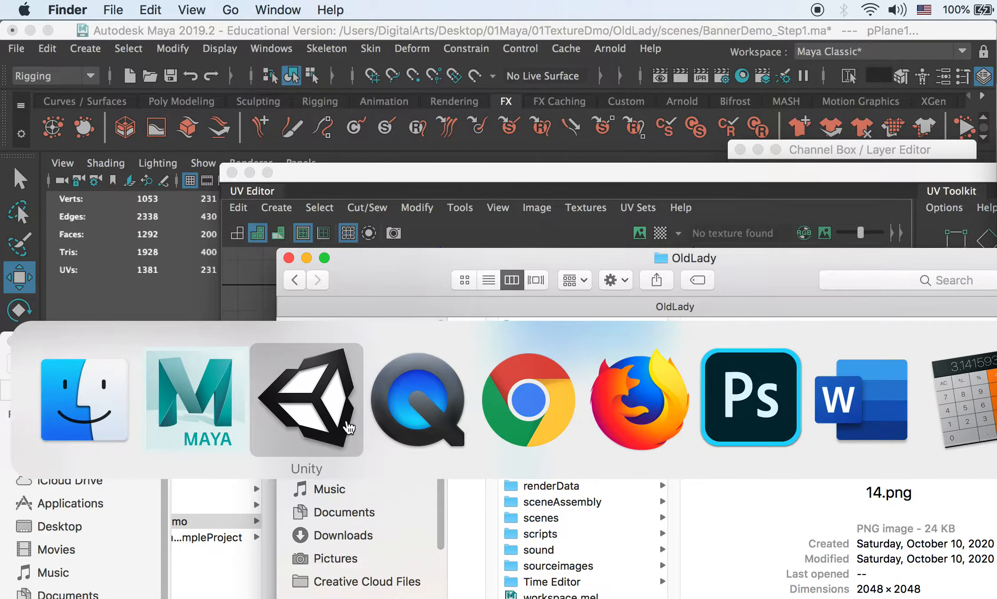
click(267, 85)
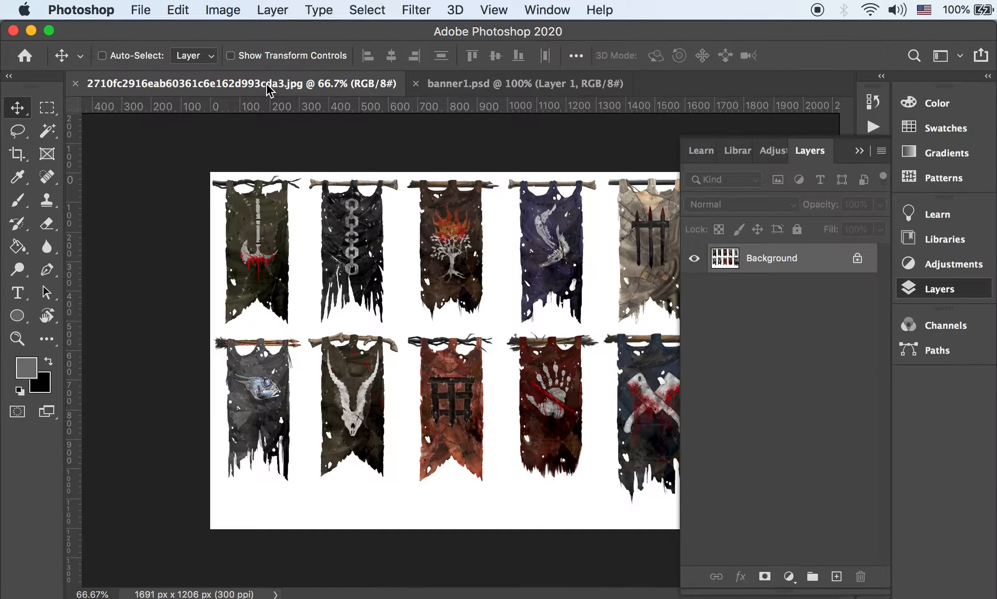
Step: Examine the banner designs on the reference sheet up close, especially the lower-row handprint and crossed-cleavers banners
key(Tab)
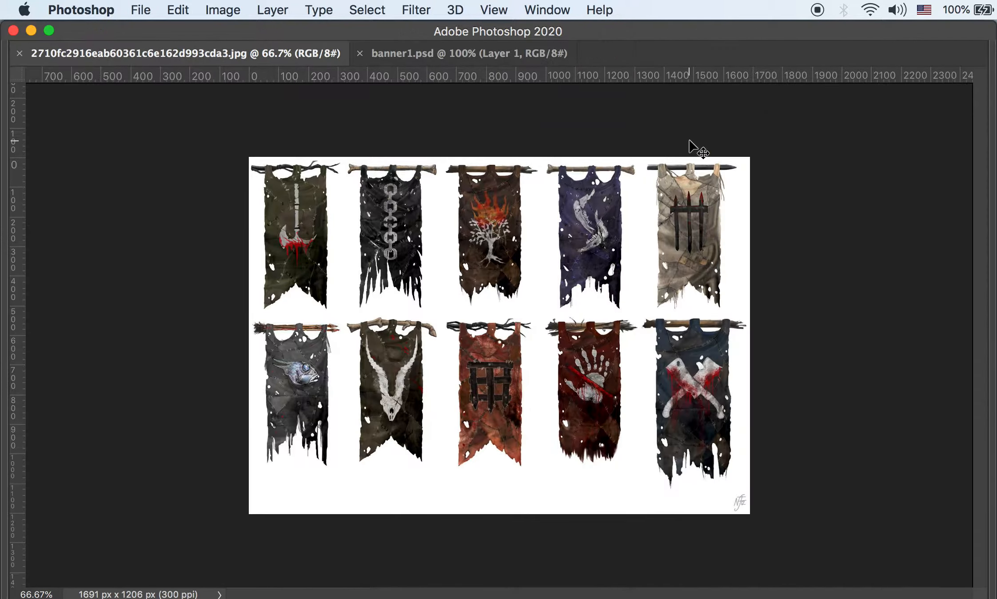
key(super+plus)
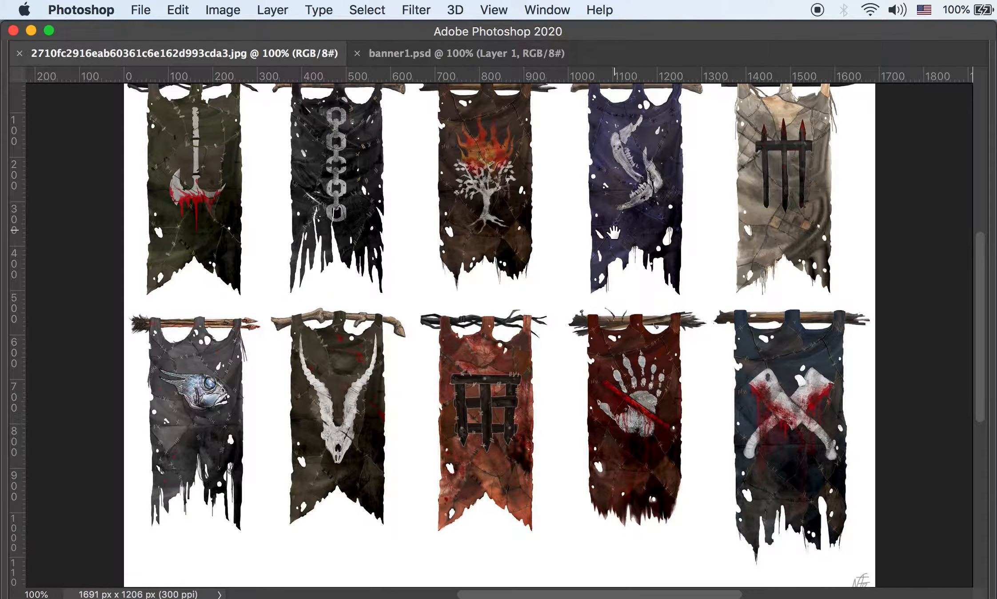
scroll(613, 236, up, 2)
scroll(613, 236, right, 1)
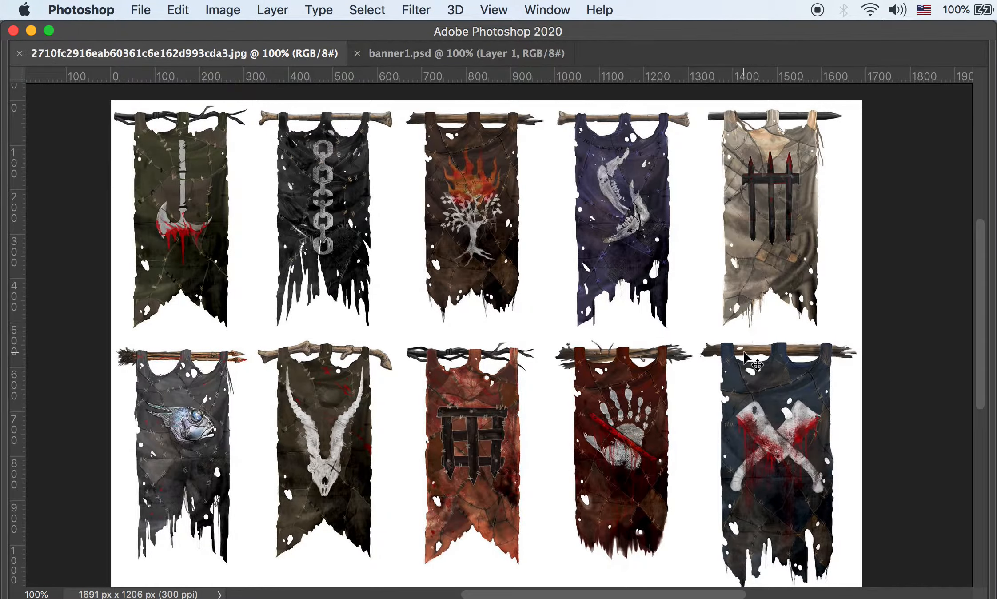
key(super+plus)
key(super+plus)
drag(716, 402, 271, 102)
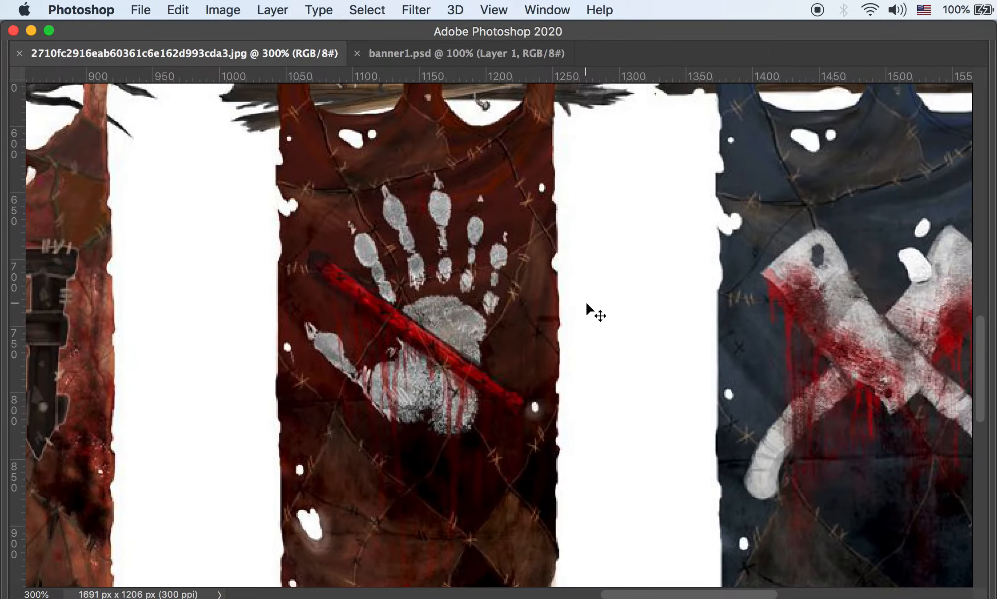
key(super+minus)
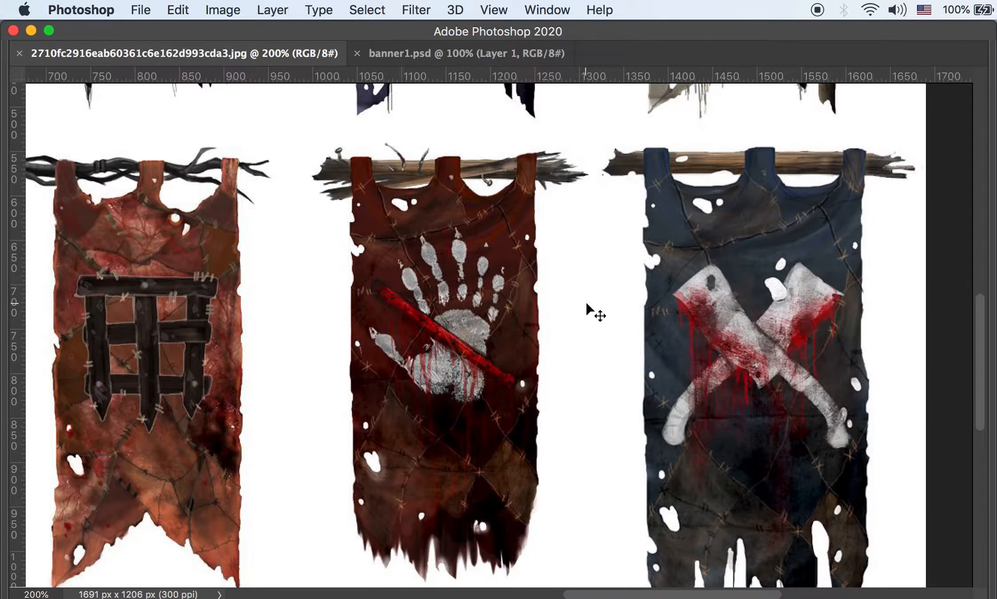
key(super+minus)
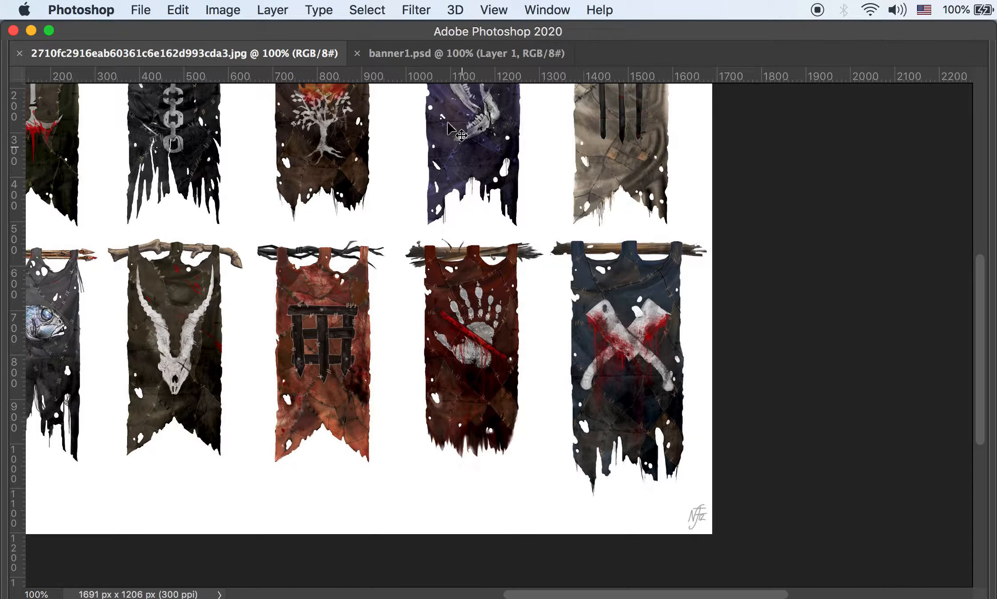
Step: Examine the cut-out cleaver banner in banner1.psd at 200% zoom
click(436, 53)
key(super+plus)
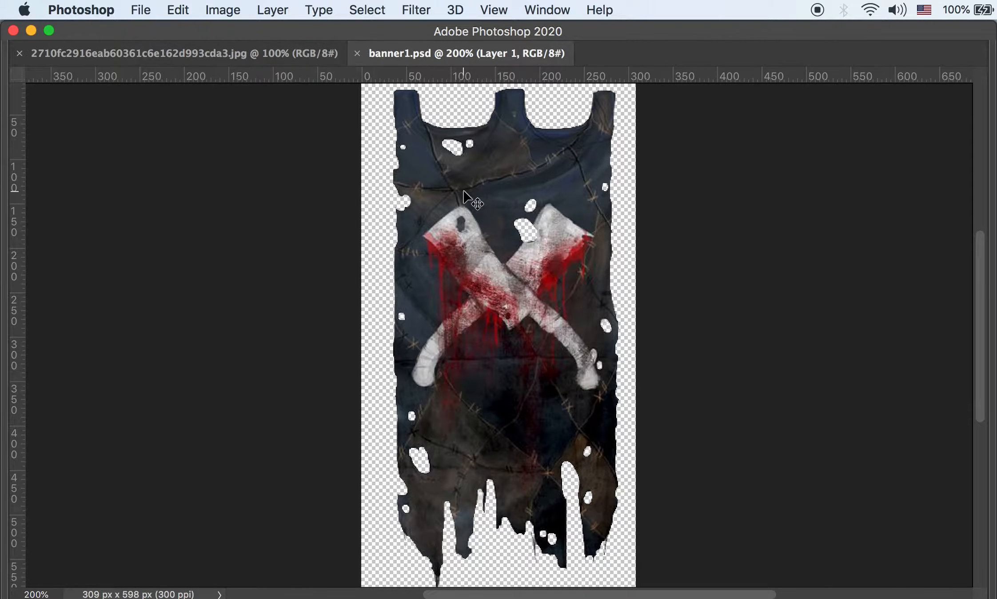
key(super+minus)
Step: Open 14.png from the OldLady folder as a separate Photoshop document with the editing panels shown
key(super+Tab)
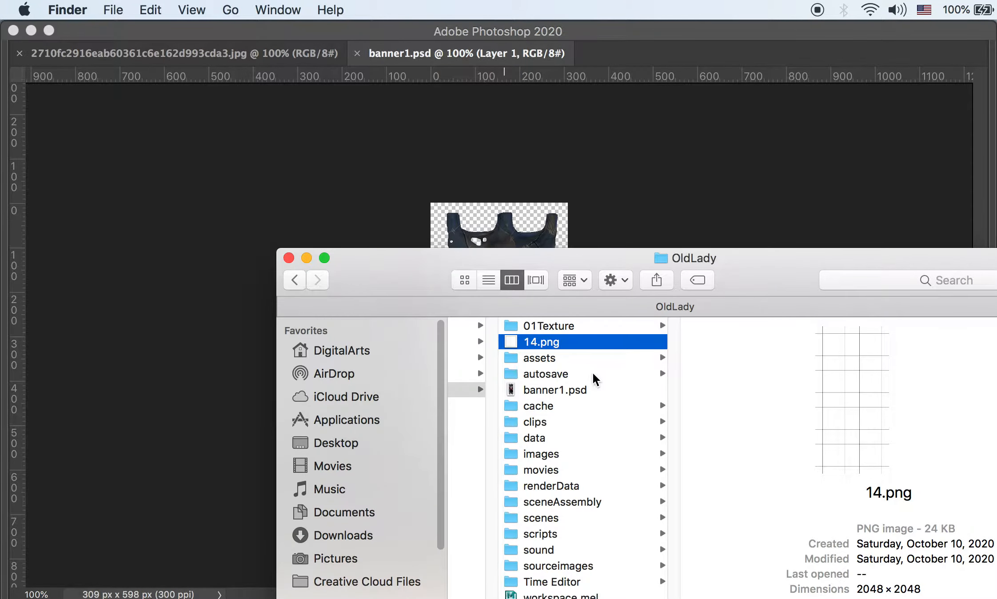
drag(553, 337, 637, 53)
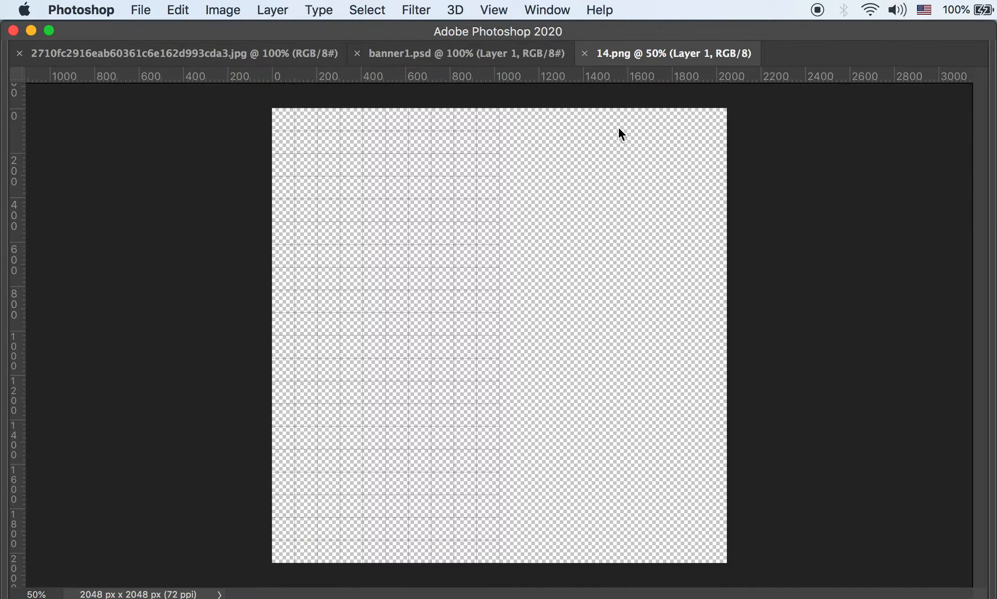
key(Tab)
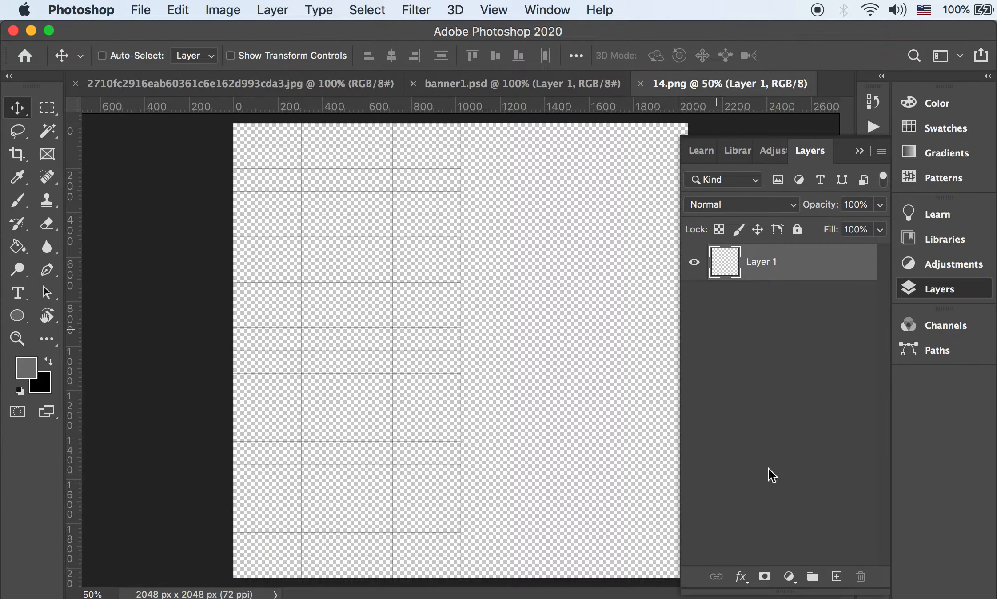
Step: Add a new layer beneath the UV grid layer in 14.png and fill it with white
click(836, 576)
drag(757, 267, 780, 325)
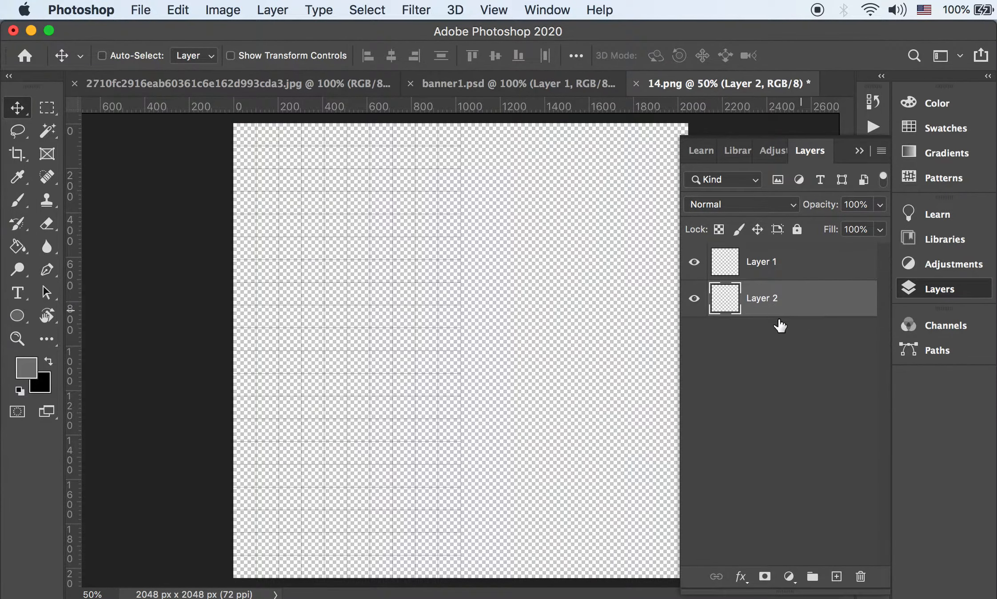
click(27, 368)
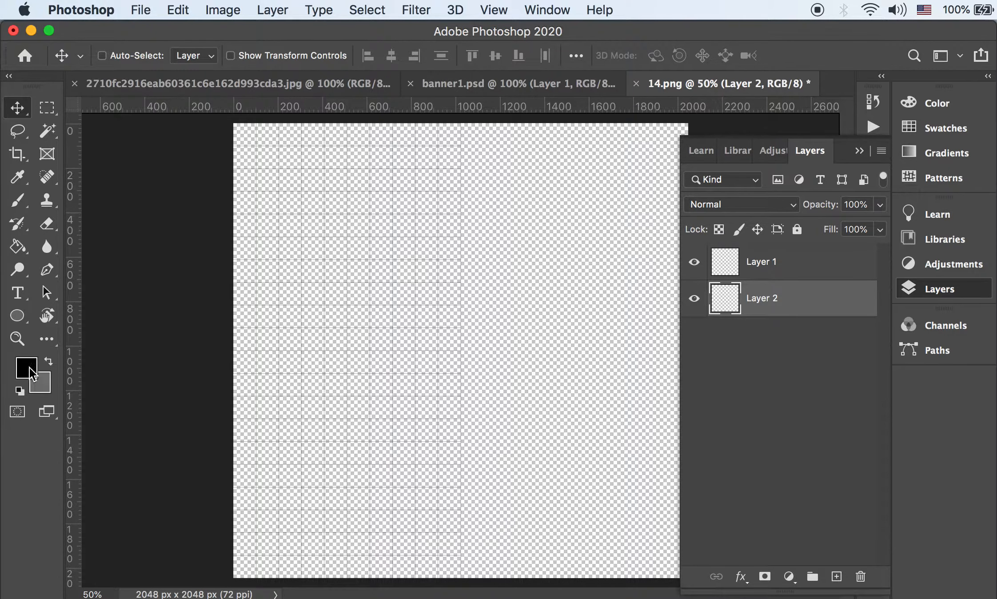
click(290, 136)
click(808, 212)
key(v)
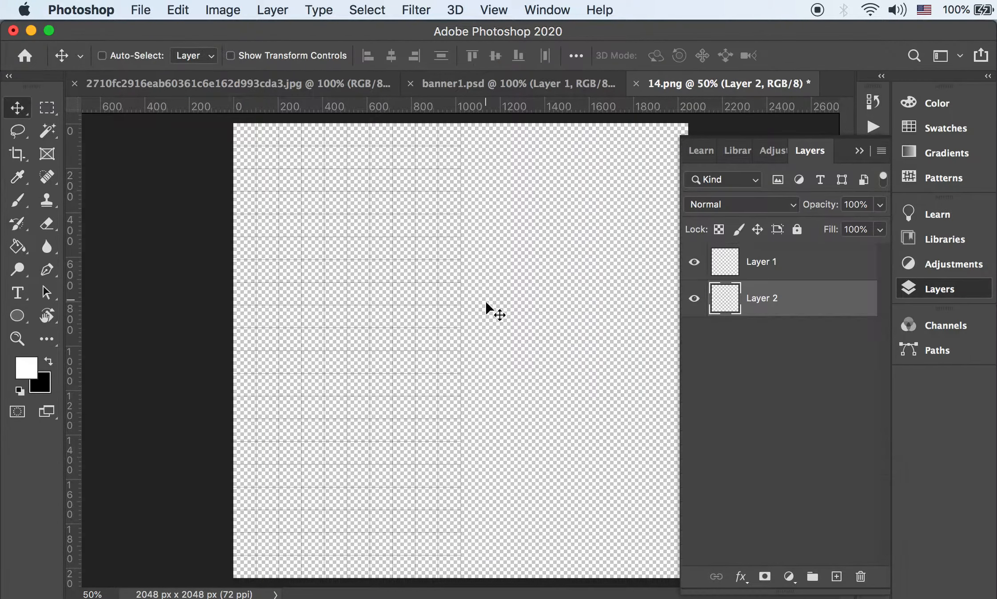
key(g)
click(489, 316)
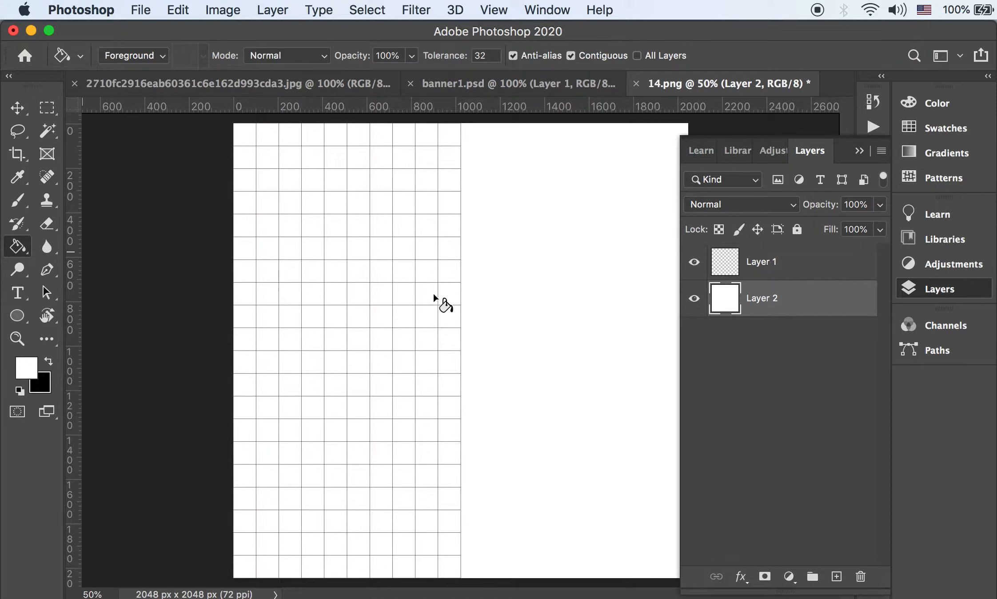
Step: Rename the white-filled layer BG and the UV grid layer UV
double_click(765, 299)
text(BG)
double_click(766, 262)
text(UV)
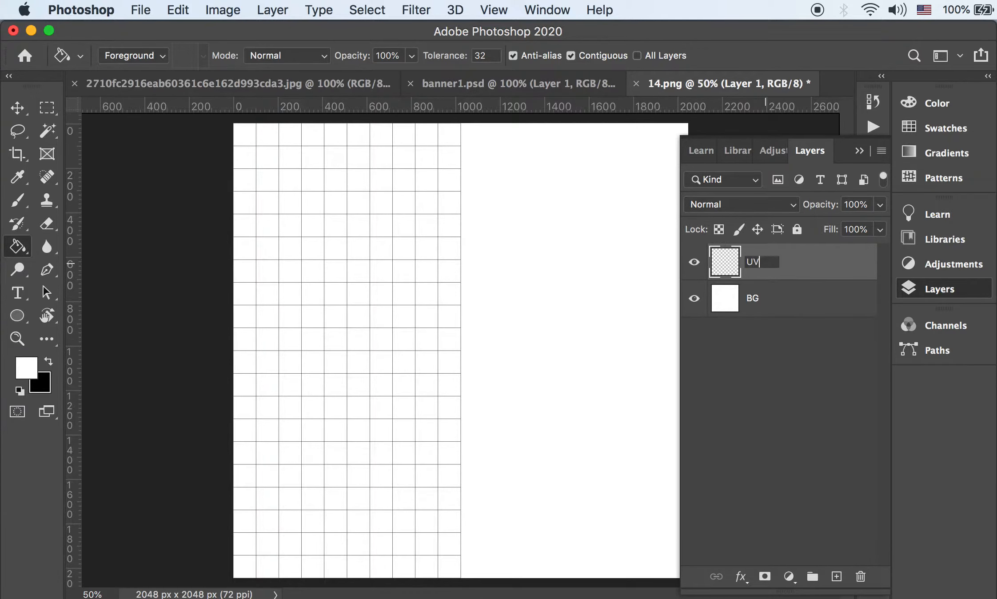
click(777, 300)
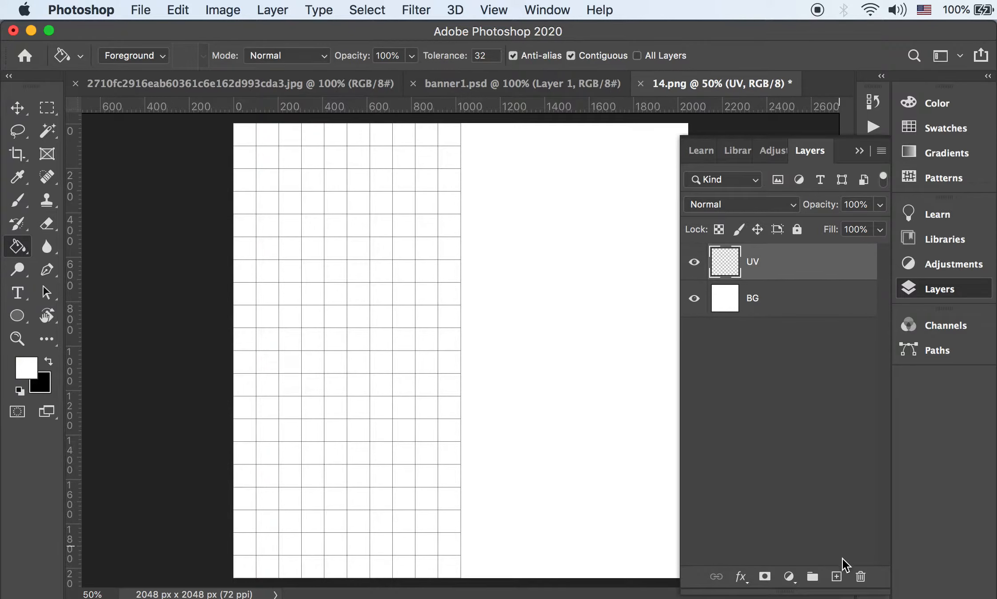
Step: Add a new layer above UV and make a rectangular selection over the empty half of the canvas beside the grid
click(836, 577)
key(m)
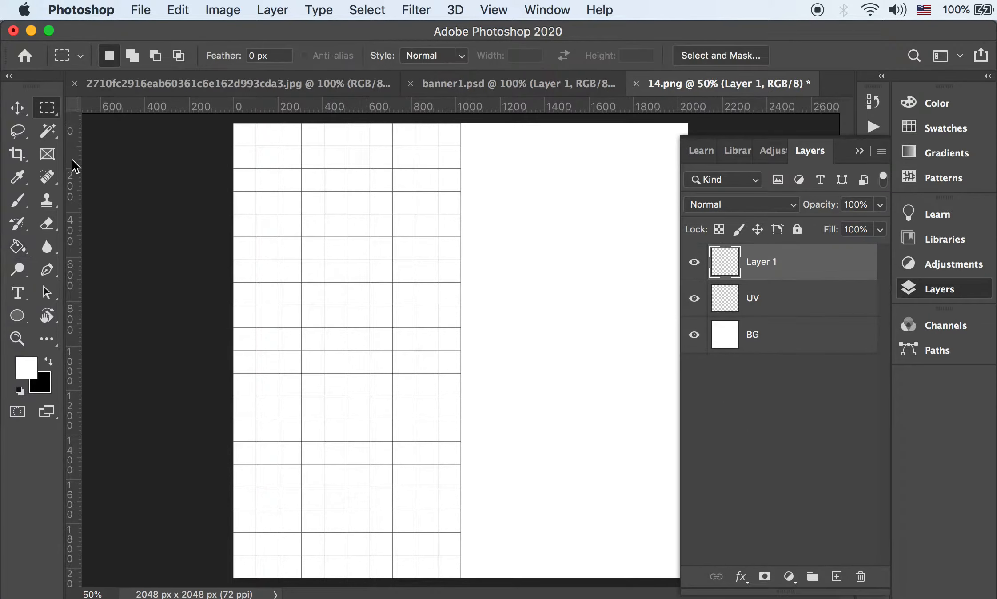
right_click(54, 114)
click(66, 112)
key(super+minus)
drag(466, 191, 711, 510)
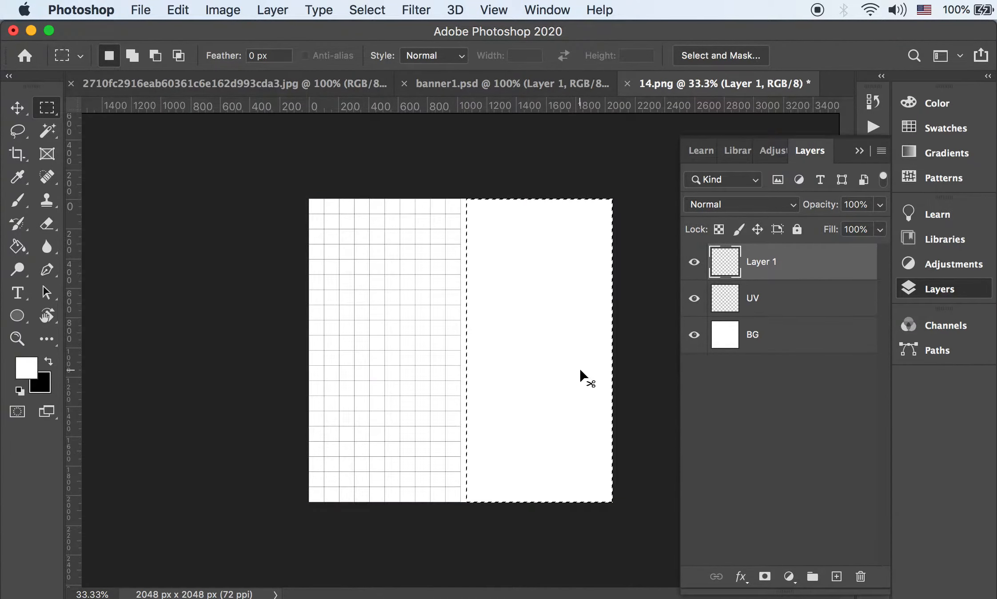
key(super+plus)
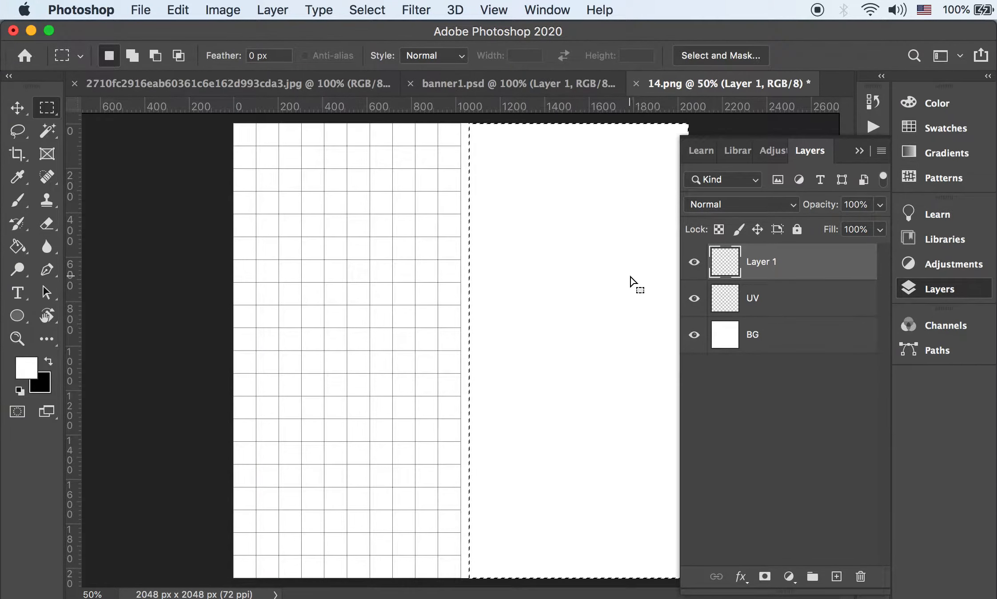
Step: Fill the selected area with grey 7a7a7a and rename its layer Mask
click(18, 247)
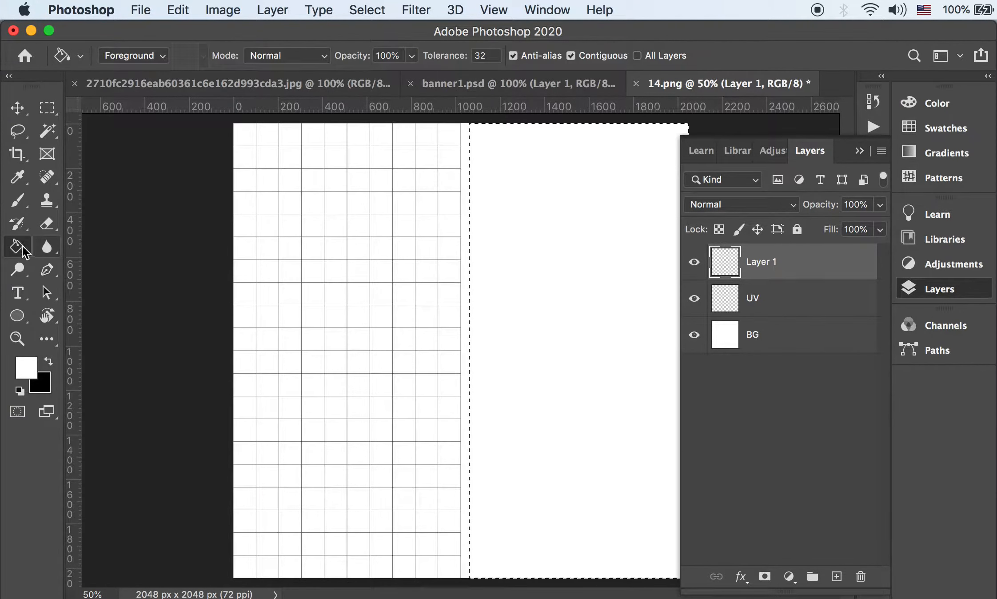
click(29, 369)
text(7a7a7a)
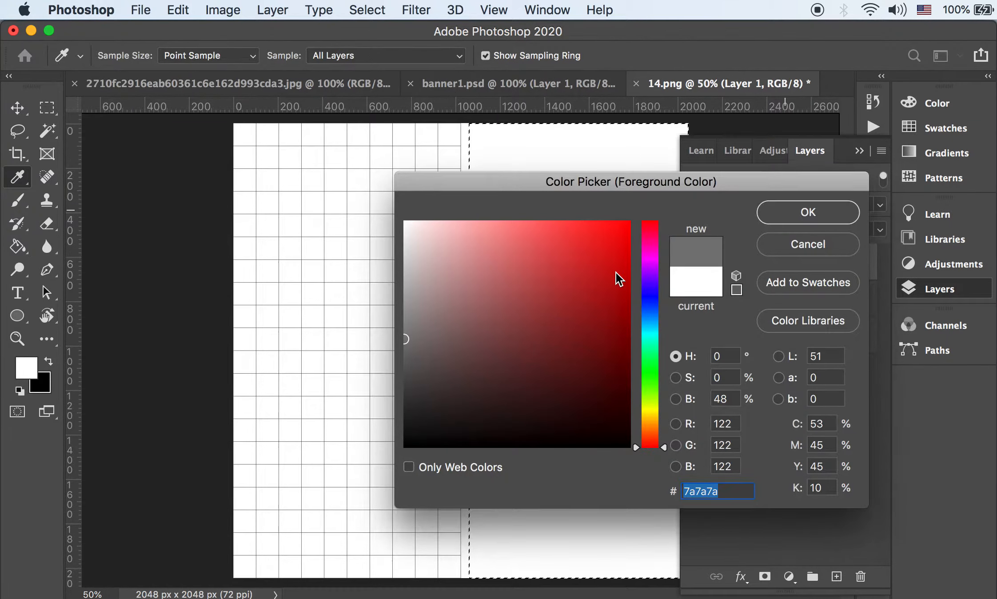
key(Return)
click(581, 262)
double_click(764, 263)
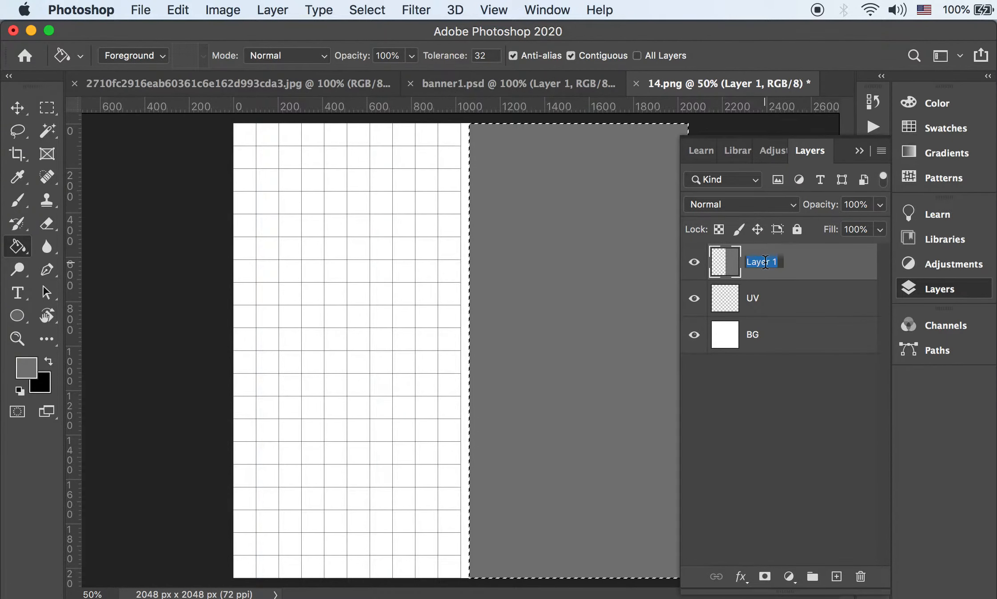
text(mask)
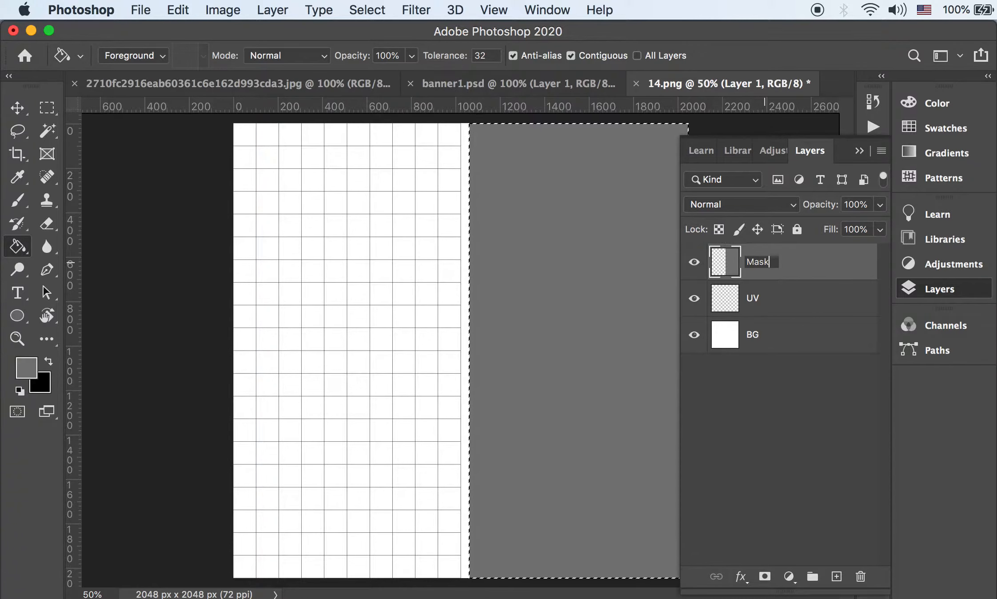
click(759, 307)
Step: Lock the Mask, UV and BG layers and clear the rectangular selection
click(762, 333)
shift+click(759, 265)
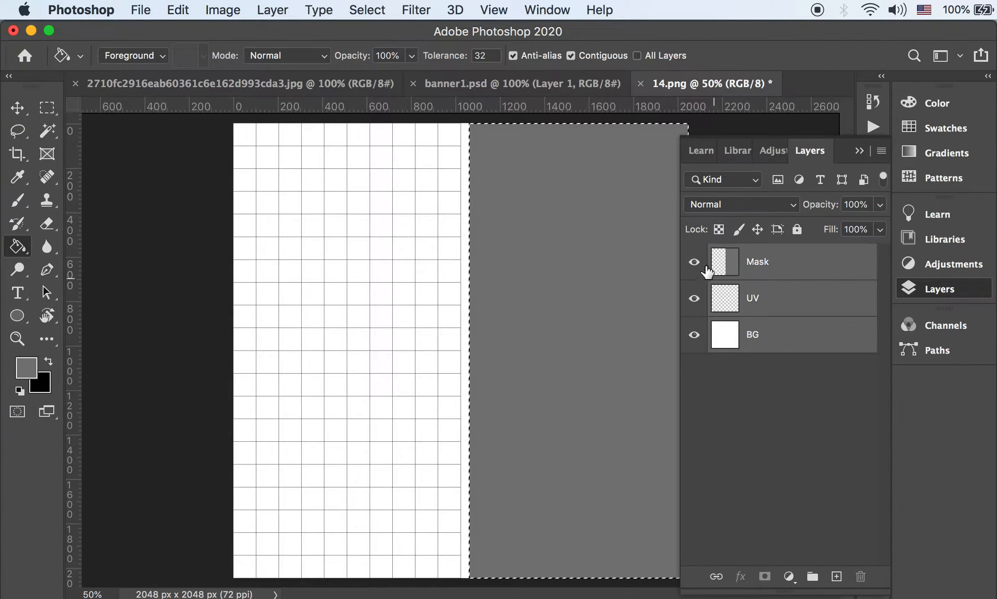
click(797, 229)
key(super+d)
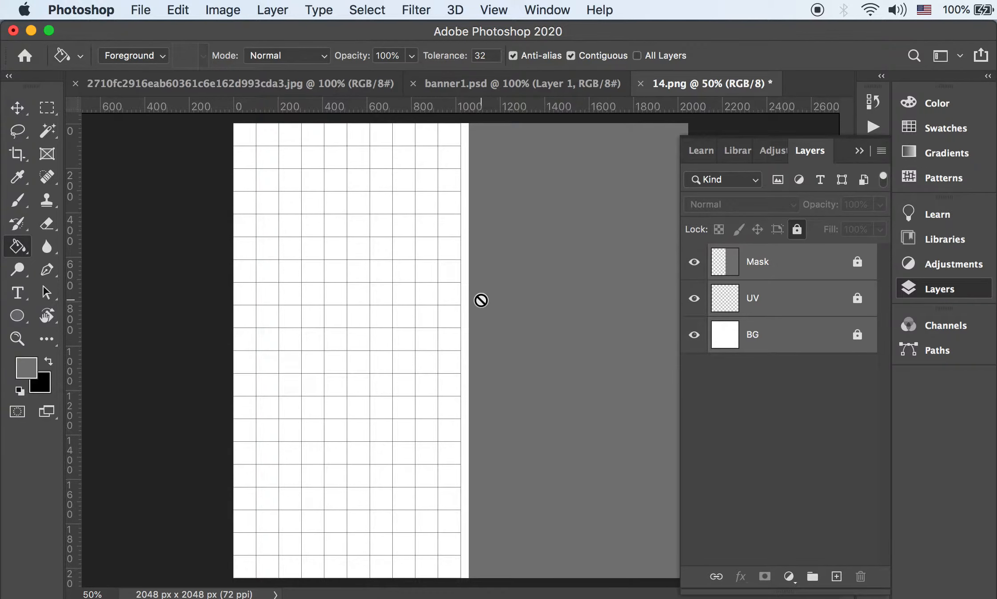
click(365, 11)
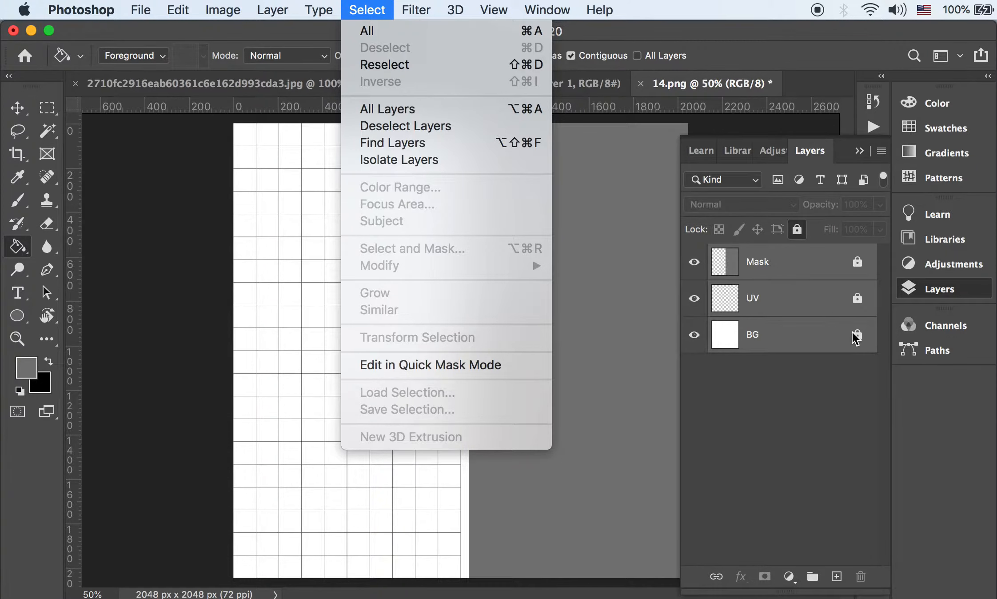
click(822, 342)
Step: Copy the cleaver banner artwork from banner1.psd into 14.png as a layer directly above BG
click(786, 347)
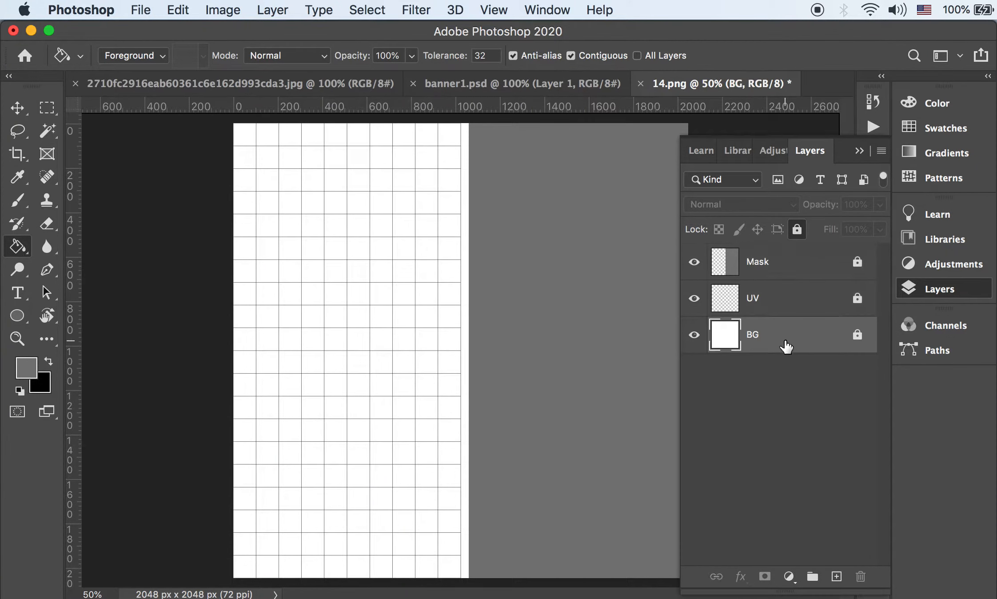
click(479, 80)
click(734, 299)
drag(527, 84, 996, 108)
key(v)
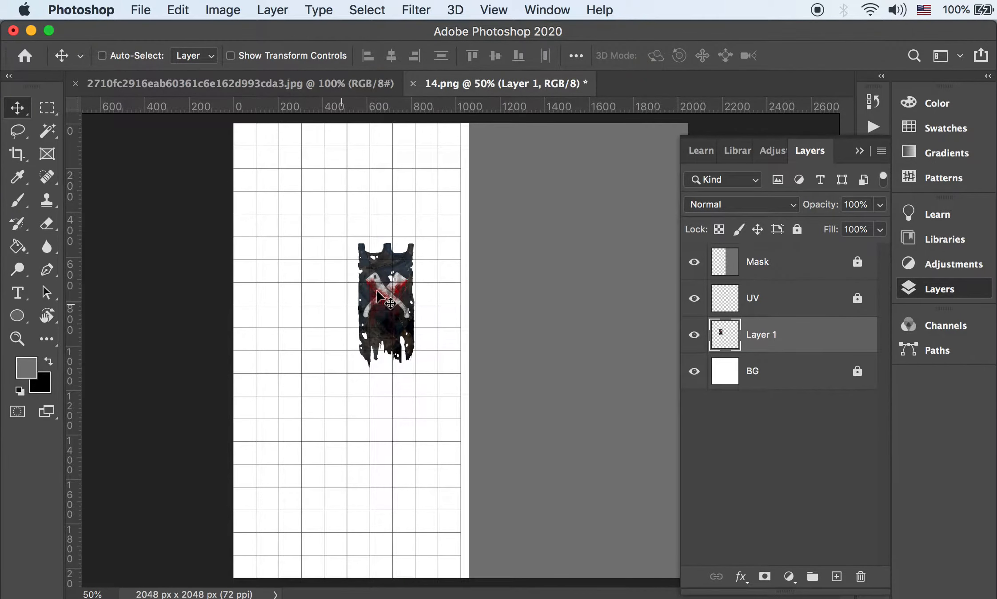
Step: Move the cleaver banner artwork onto the UV grid and scale it proportionally to 356%, positioned at about X 497 px, Y 1027 px
drag(376, 291, 267, 204)
key(super+t)
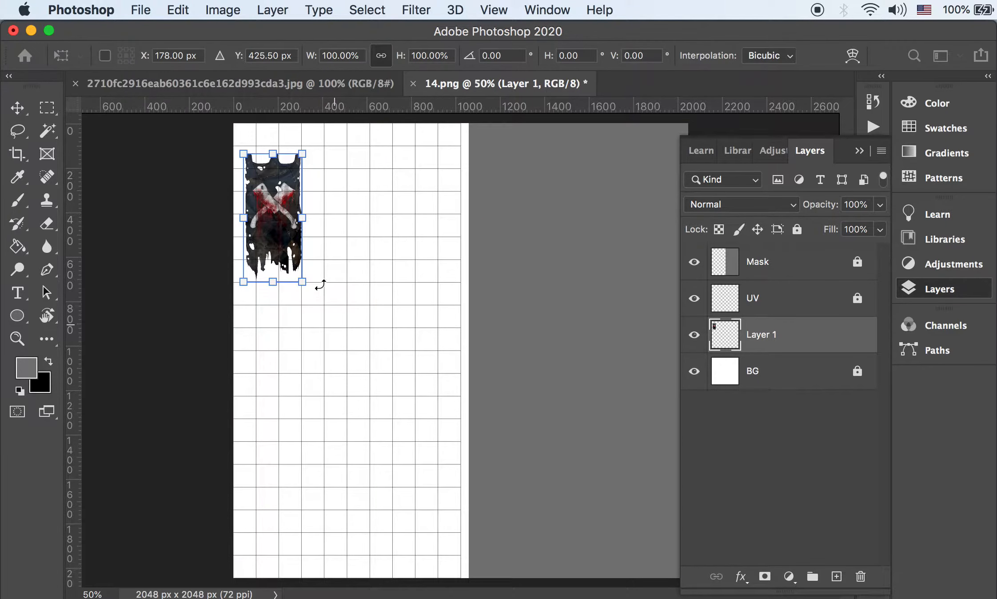
drag(303, 281, 481, 575)
drag(380, 425, 370, 395)
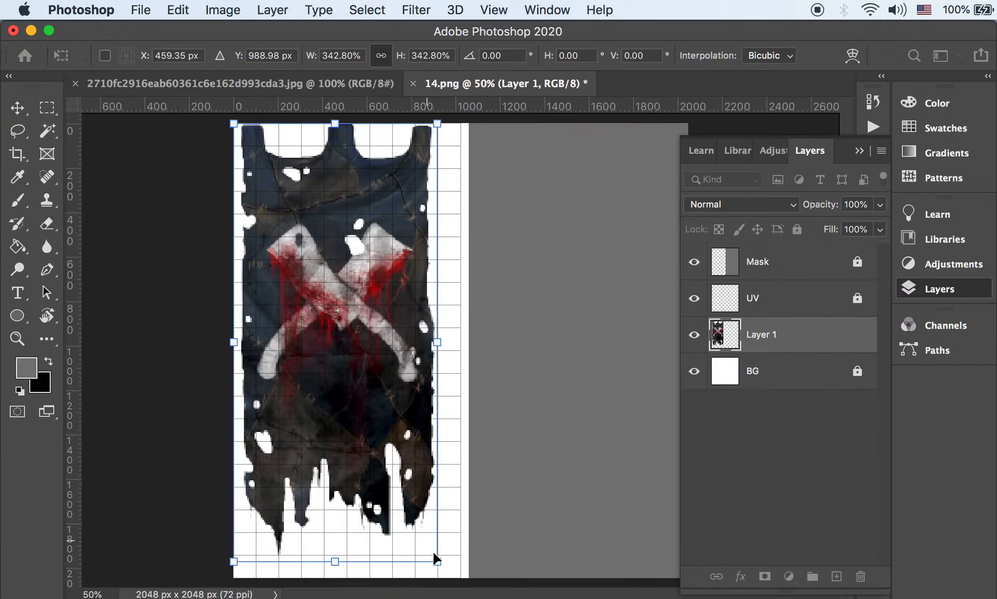
drag(440, 563, 453, 569)
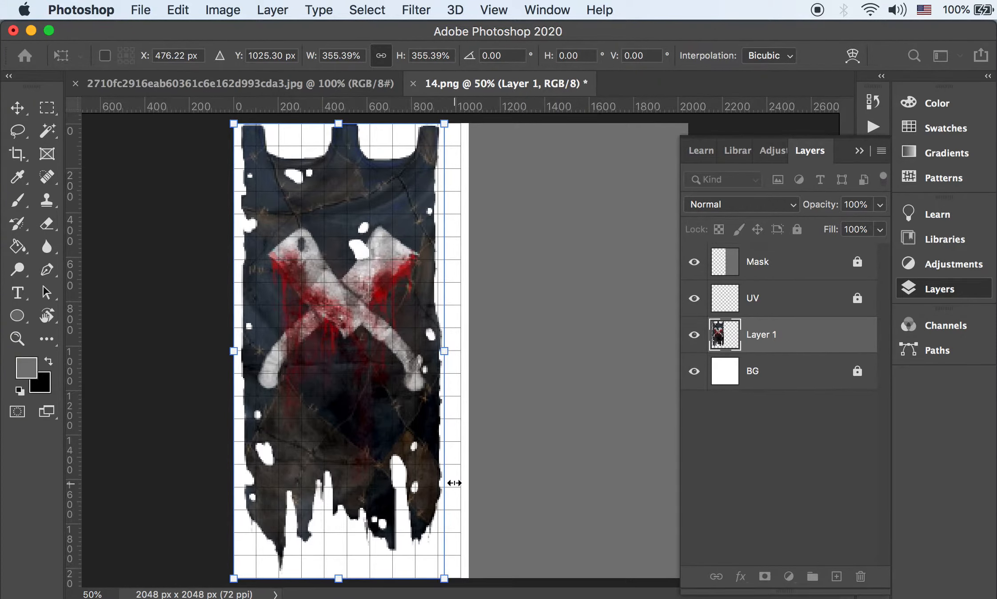
drag(444, 578, 446, 575)
key(shift+Right)
key(shift+Right)
key(shift+Right)
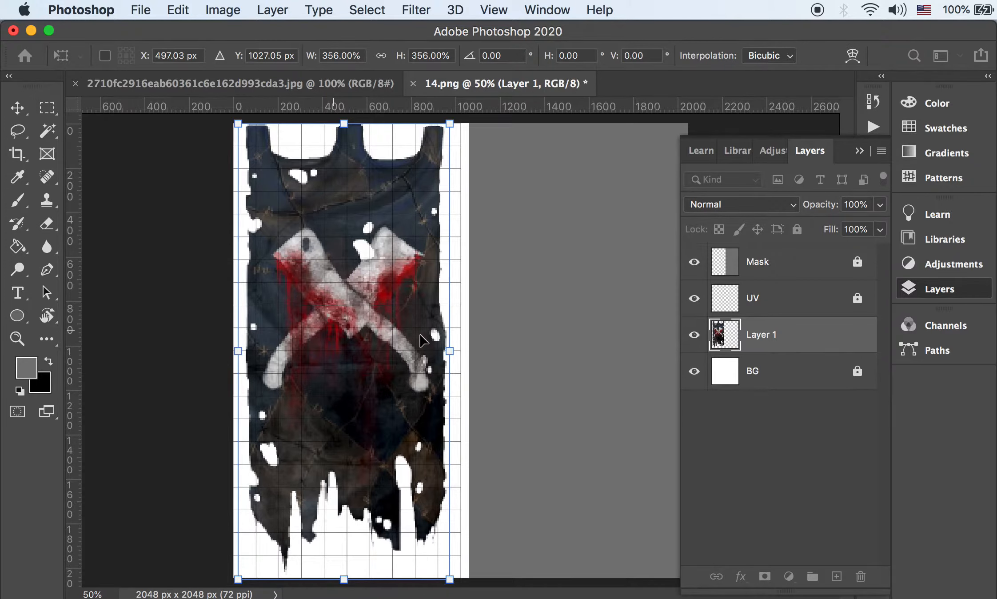
key(Return)
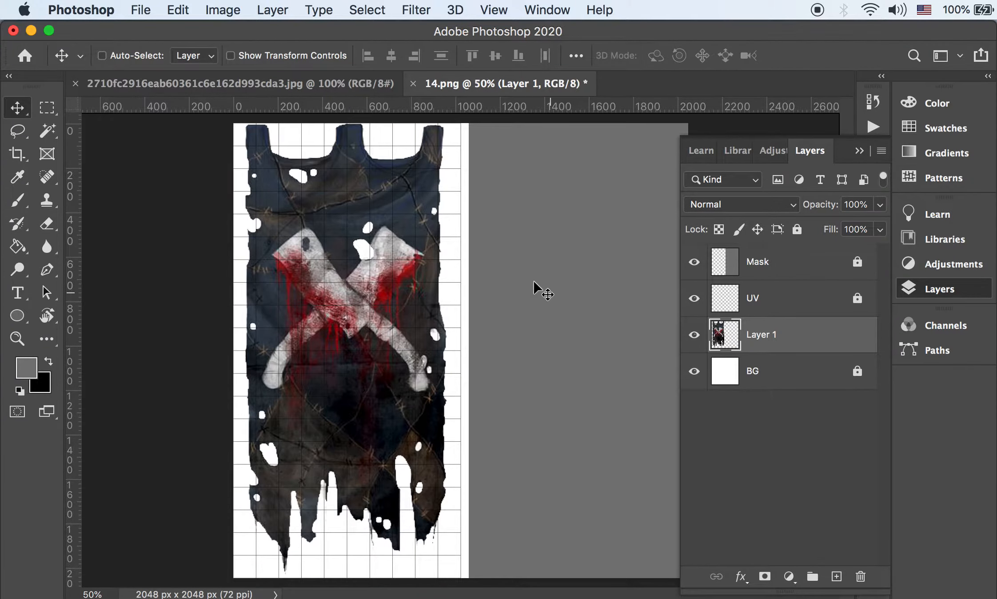
Step: Hide the BG, UV and Mask layers so only the banner artwork remains on the transparent canvas
click(694, 371)
click(694, 298)
click(694, 262)
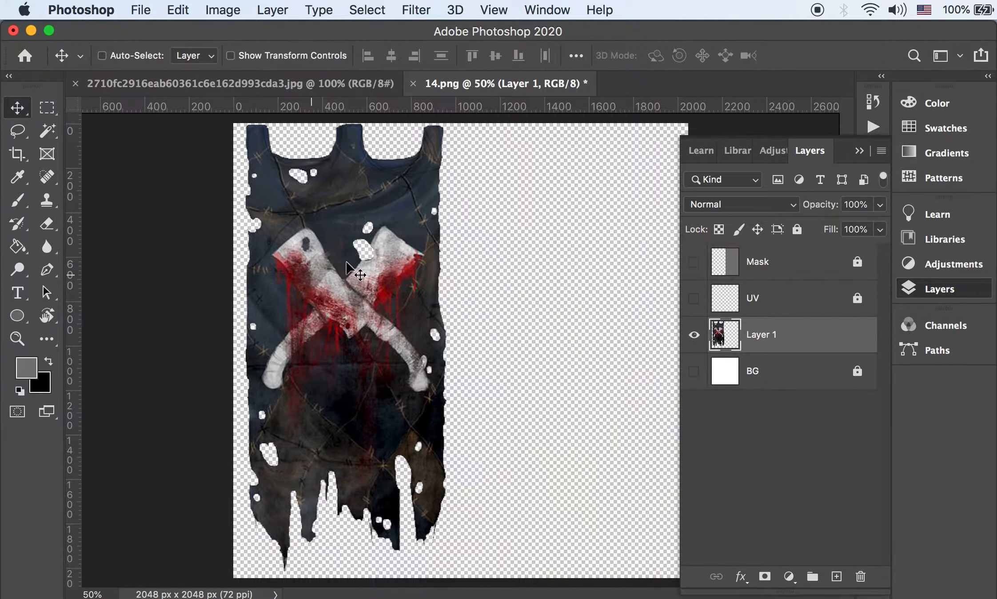
key(super+minus)
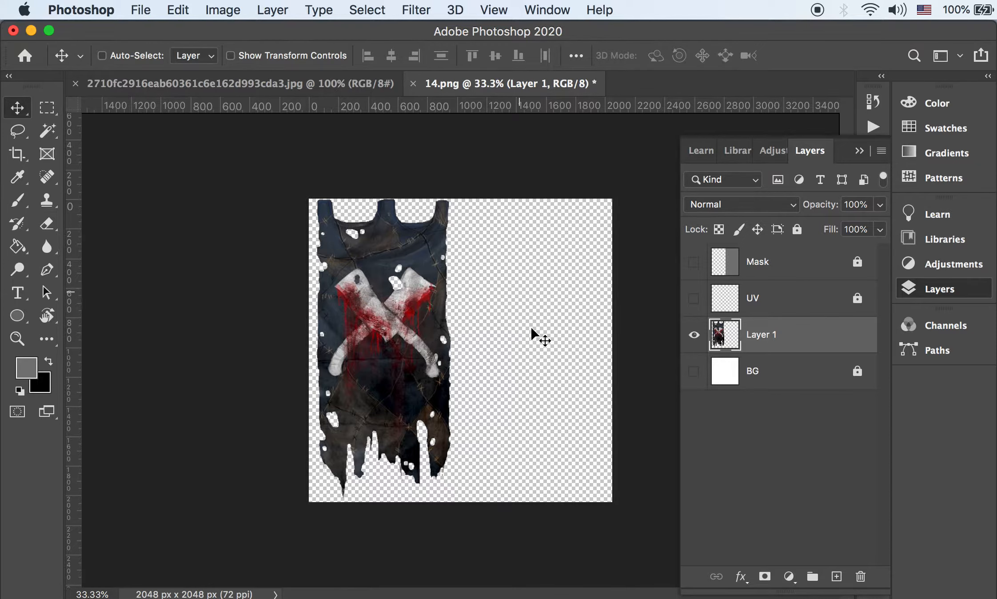
Step: Group Layer 1 into a layer group named Diffuse and reselect Layer 1 inside it
key(super)
key(super+g)
double_click(770, 328)
text(Diffuse)
key(Return)
click(806, 363)
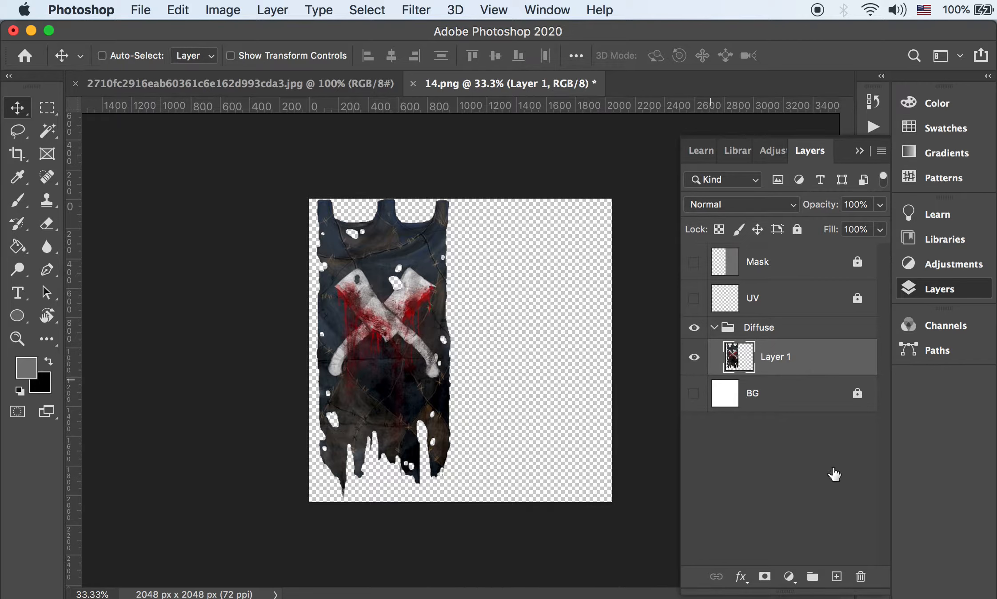
Step: Add a new layer beneath Layer 1 inside the Diffuse group and fill it with black
click(837, 576)
drag(787, 361, 783, 407)
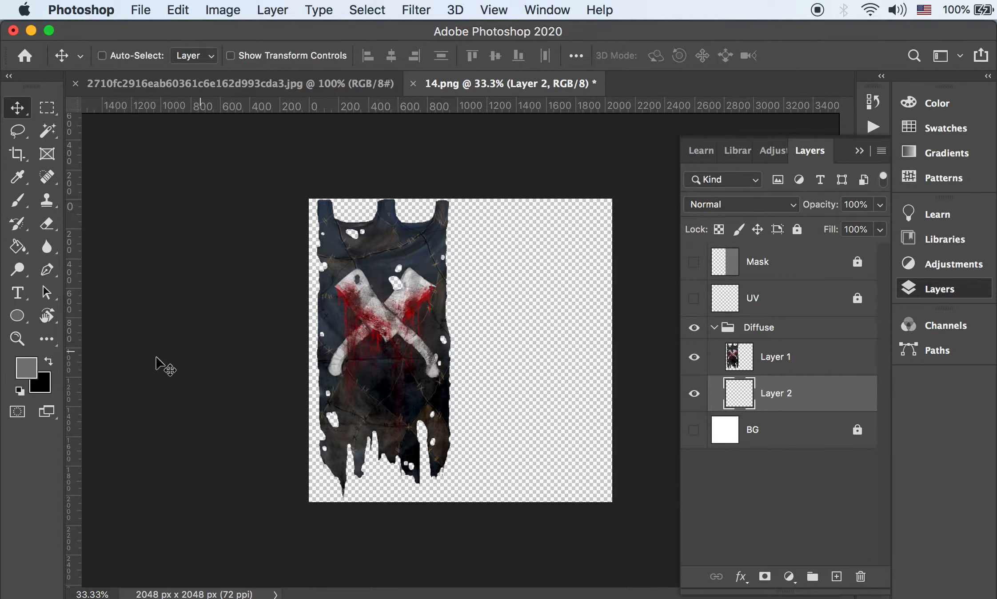
key(x)
key(g)
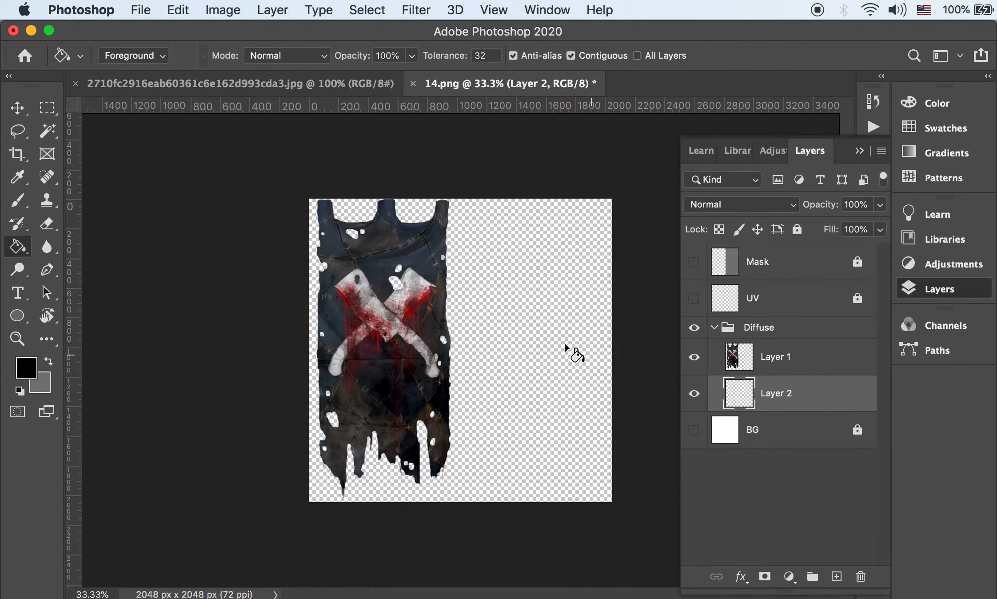
click(565, 347)
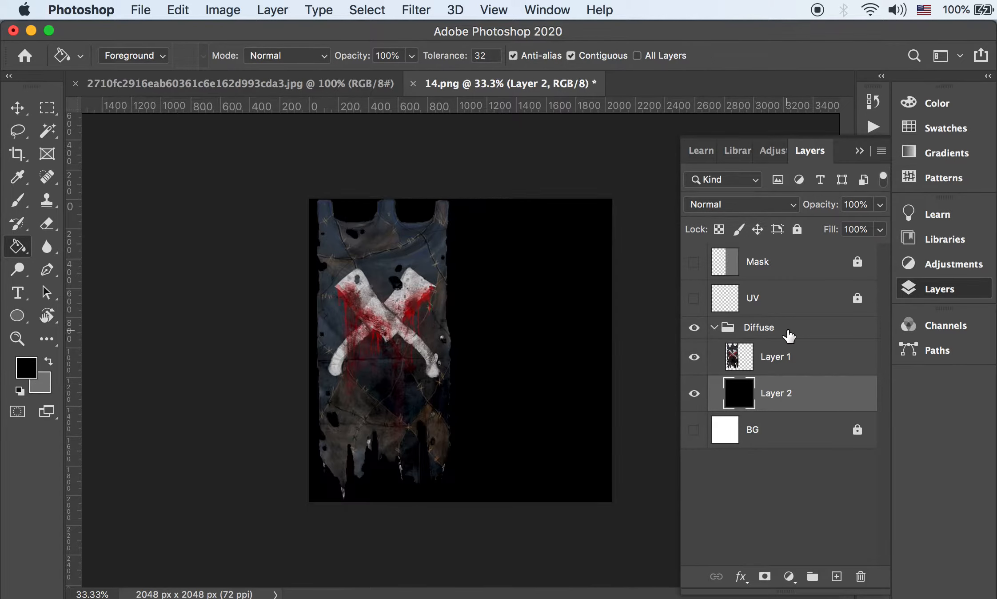
Step: Save a JPEG copy named OnlyForSpec.jpg in the OldLady folder with Maximum quality 12 and Baseline ("Standard") format
key(super+shift+s)
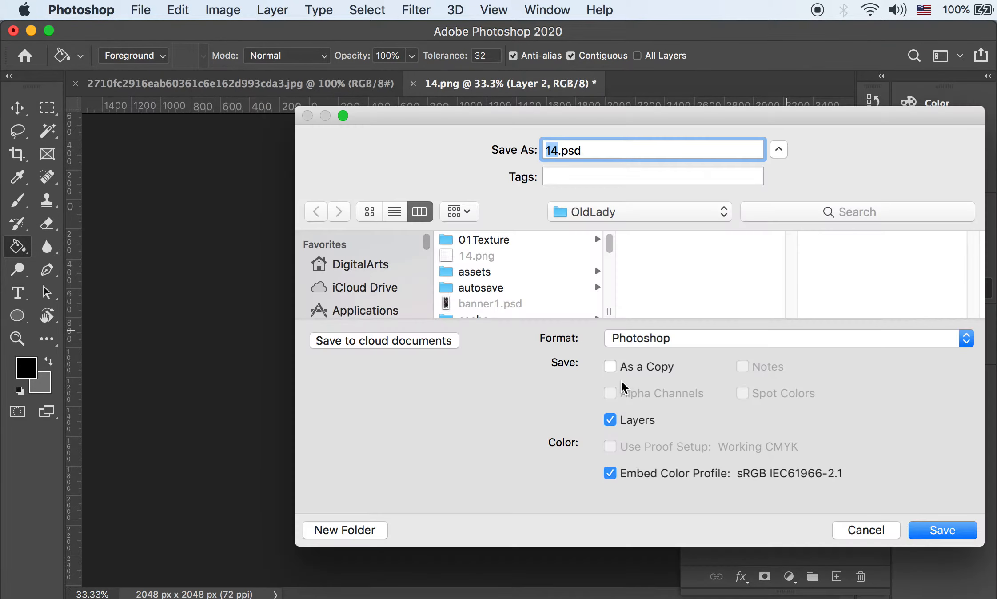
click(750, 339)
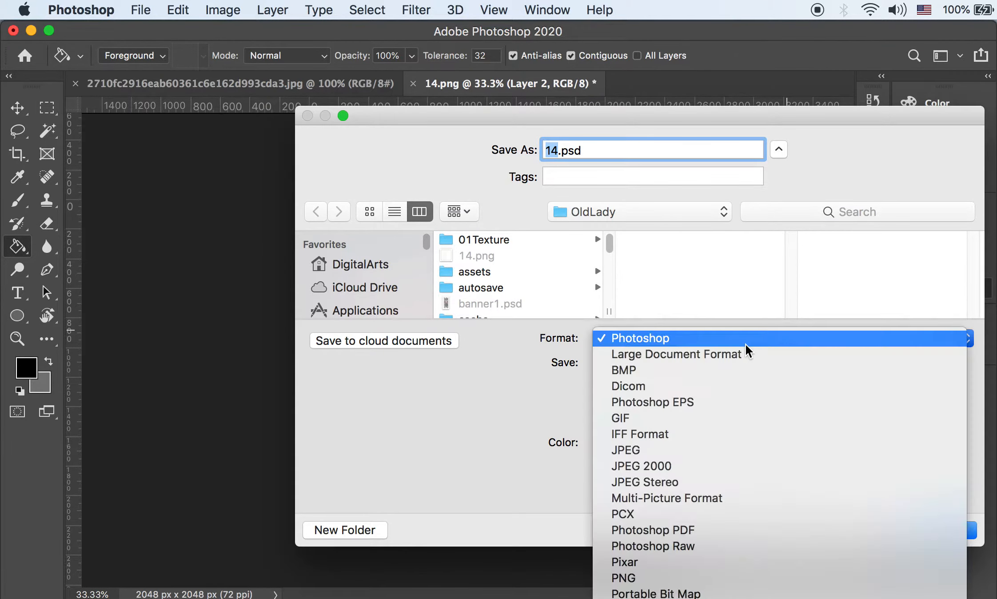
click(652, 450)
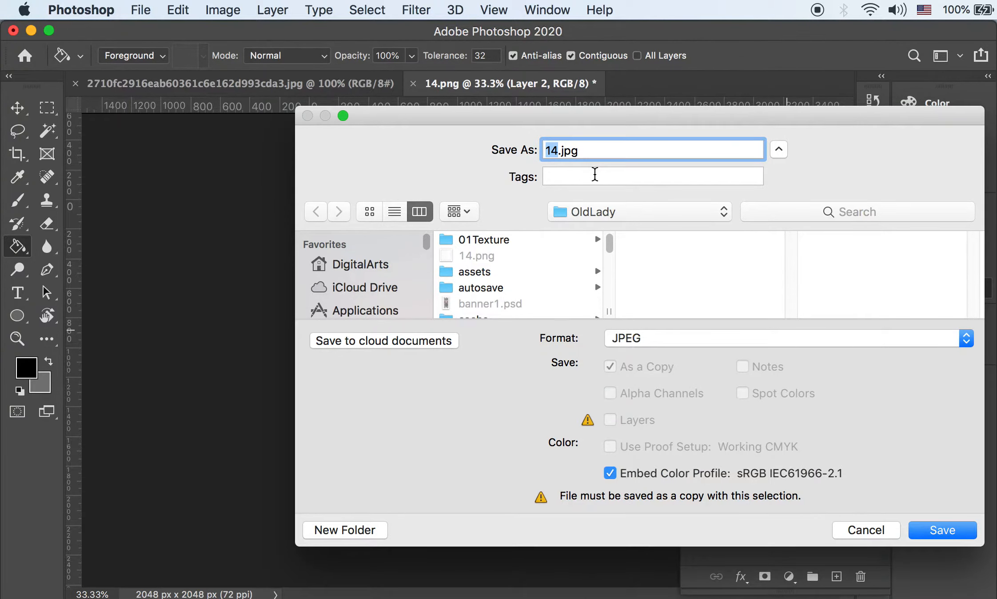
key(BackSpace)
text(OnlyFor)
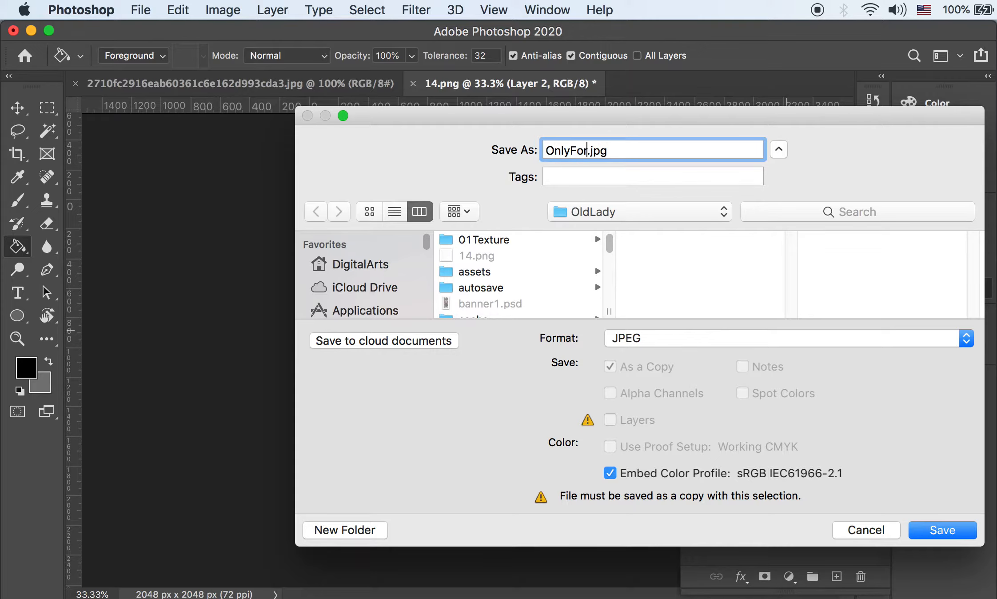
text(Spec)
key(Return)
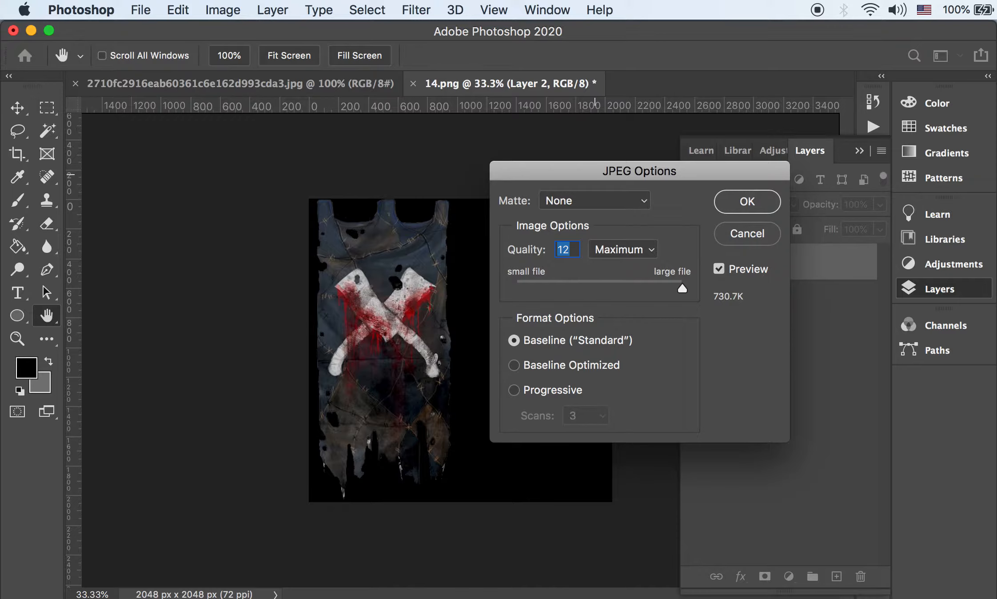
key(Return)
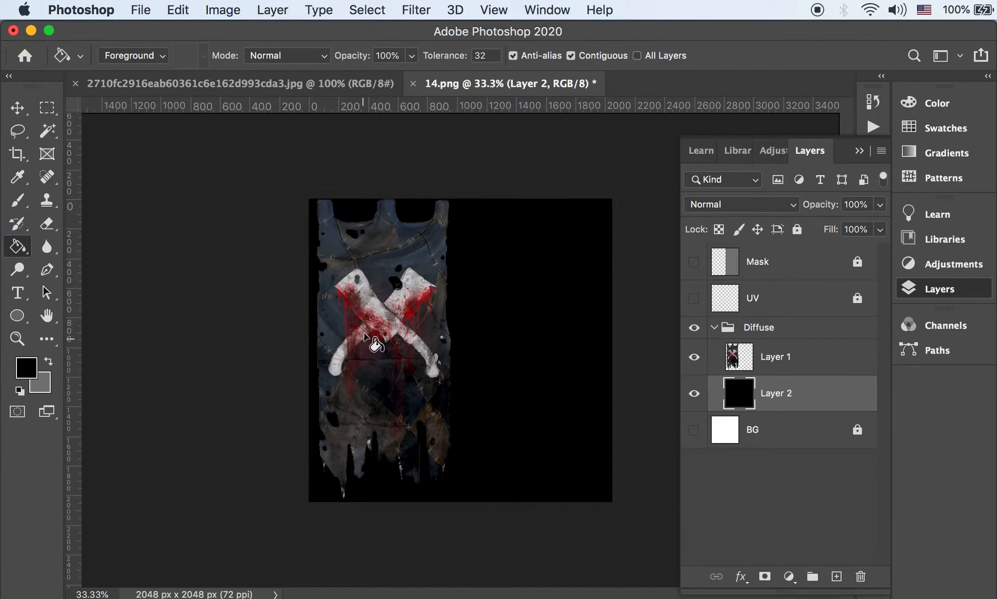
Step: Switch to Finder and preview OnlyForSpec.jpg in the OldLady folder
key(super+Tab)
click(231, 390)
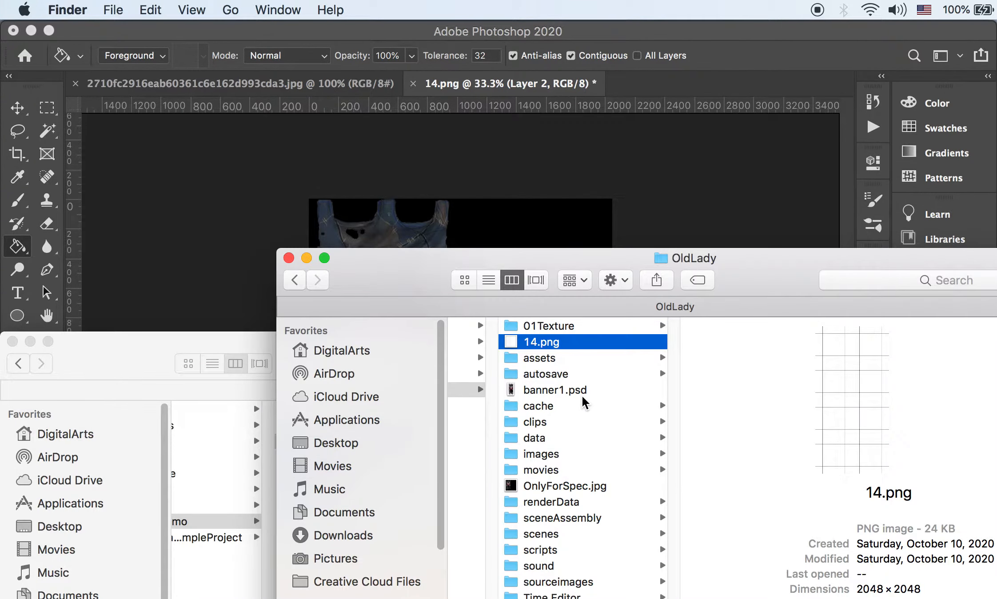
click(556, 487)
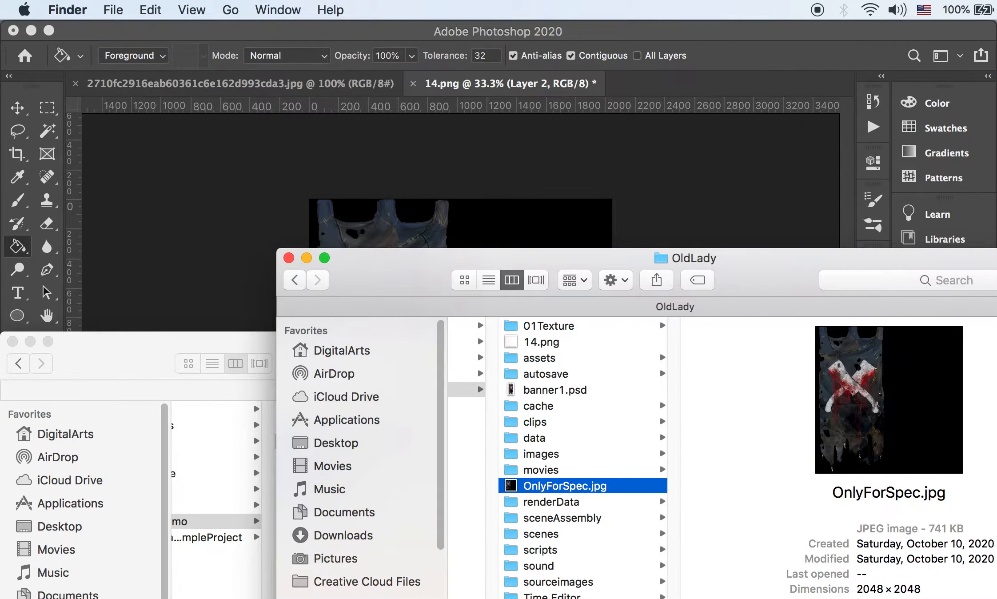
Step: Launch CrazyBump from the Applications folder and choose to open a photograph from file
click(839, 597)
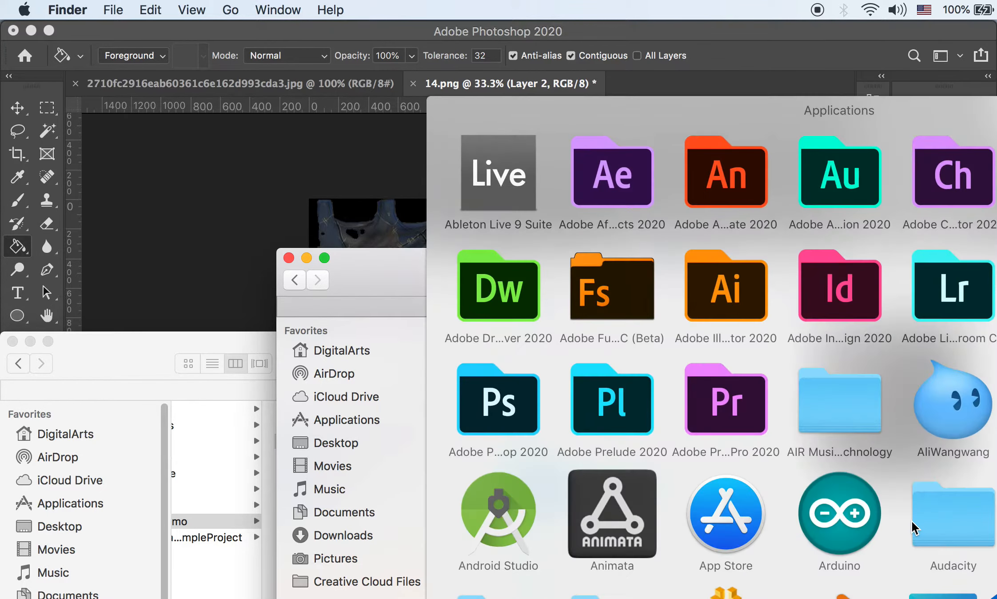
scroll(884, 462, down, 5)
click(738, 446)
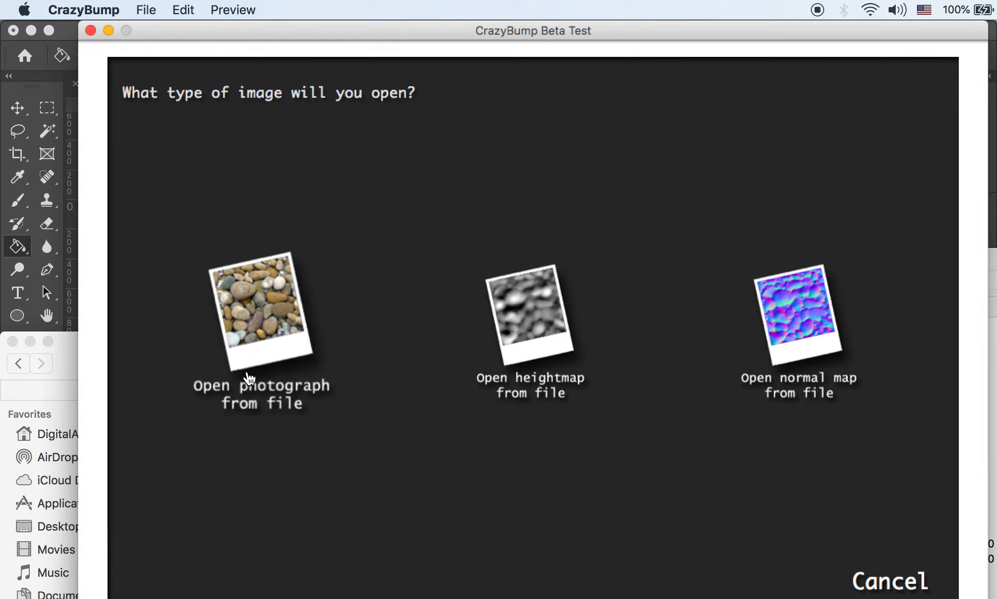
click(350, 295)
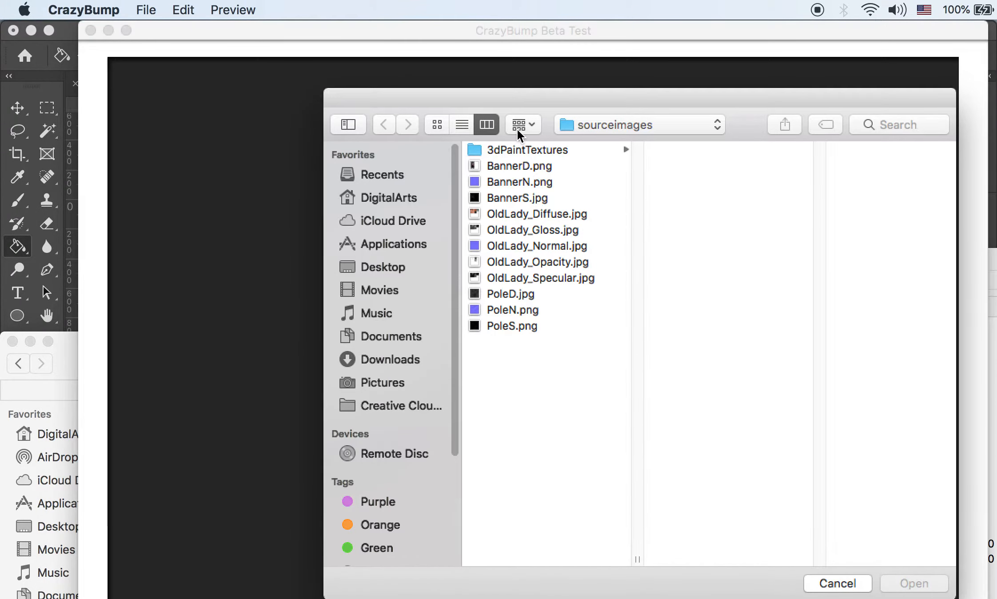
Step: In Finder, move OnlyForSpec.jpg from the OldLady folder into sourceimages, then return to CrazyBump's file dialog
key(super+Tab)
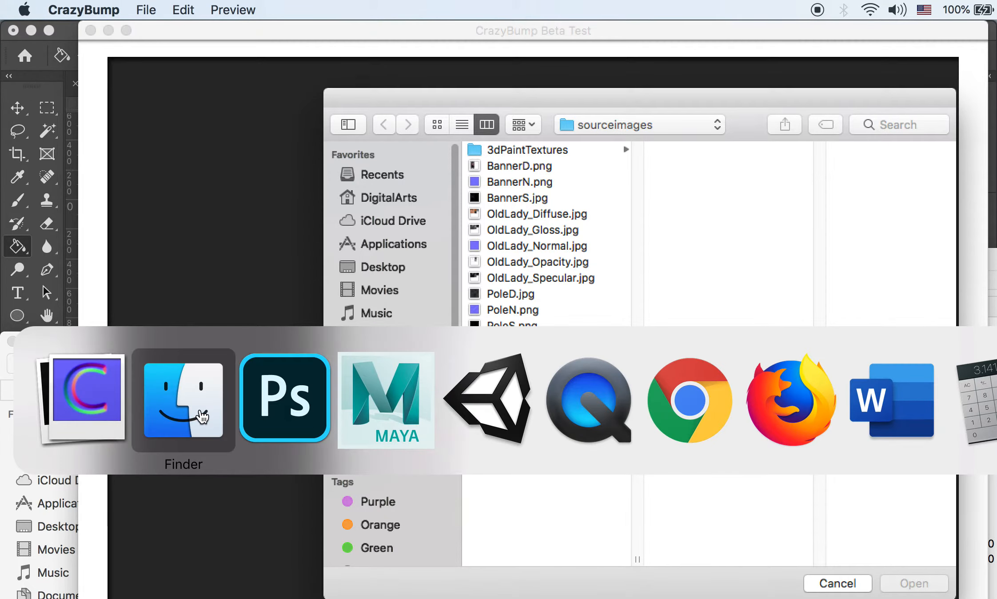
drag(560, 484, 556, 581)
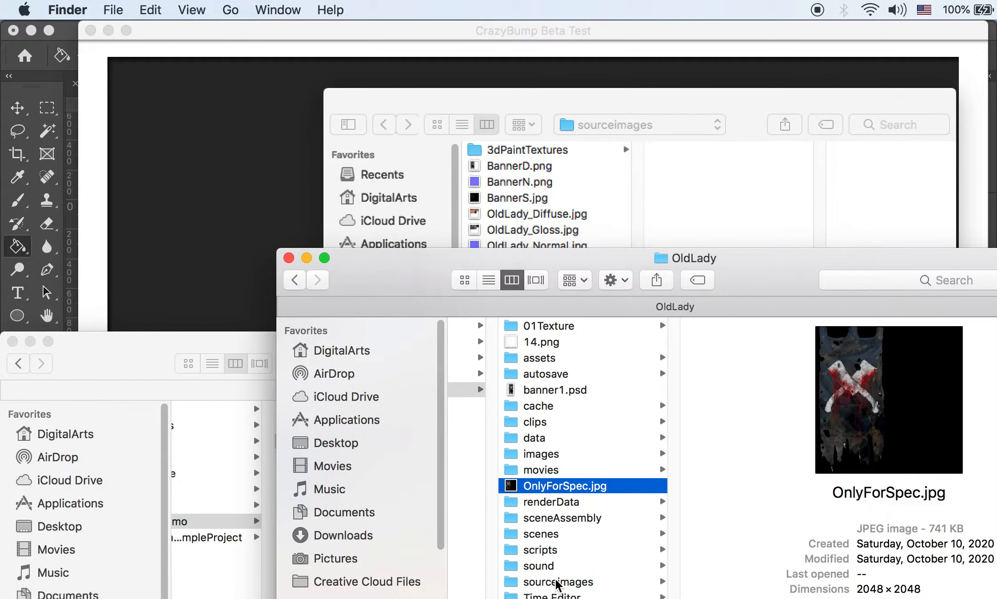
click(539, 183)
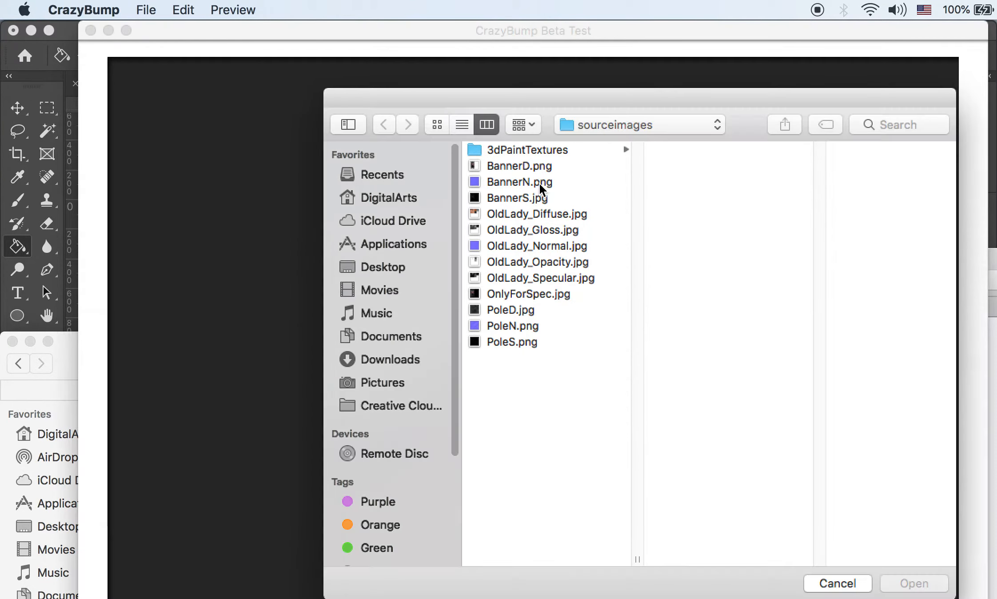
Step: Open OnlyForSpec.jpg from sourceimages and choose the height shape where the cleaver blades are bright
click(513, 294)
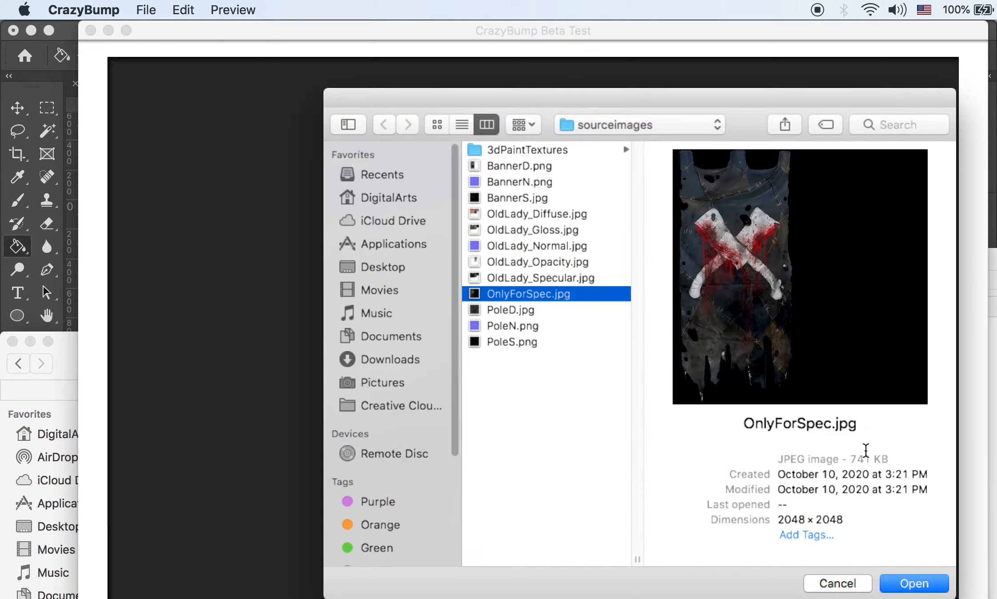
click(914, 583)
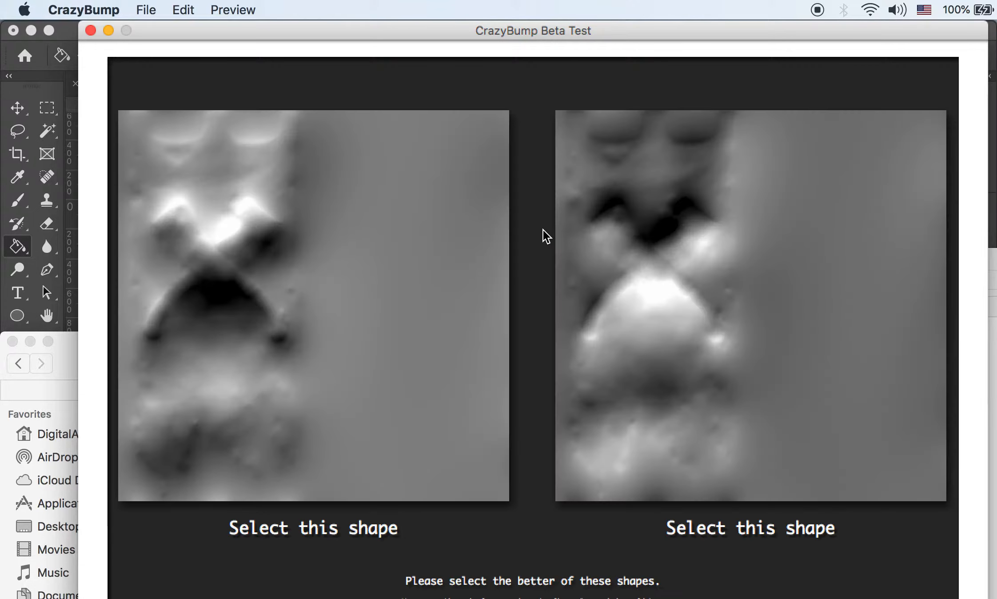
click(320, 257)
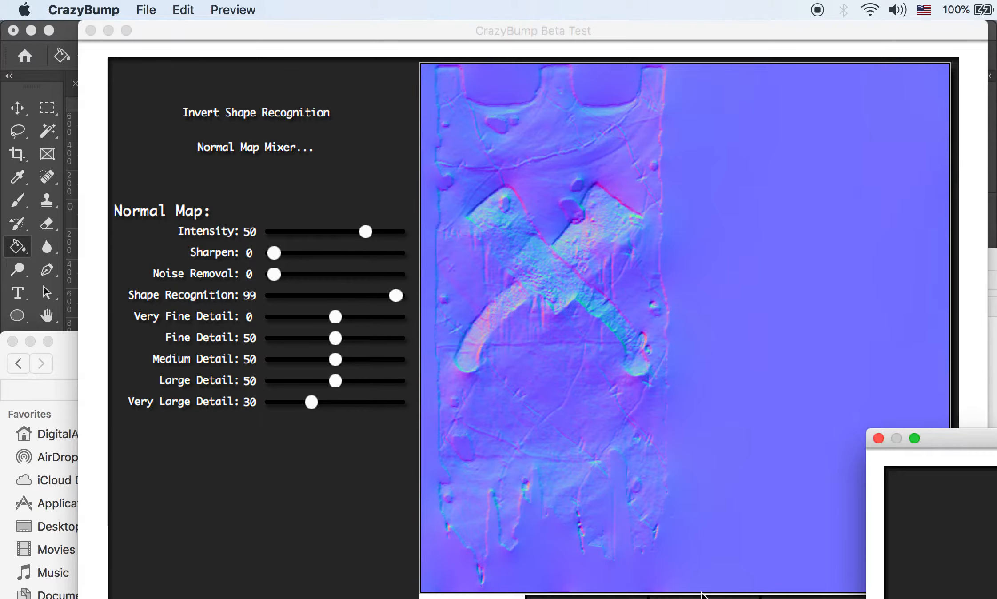
Step: Show the specularity map and set its Texture Influence to 99 and Brightness to 33
click(811, 597)
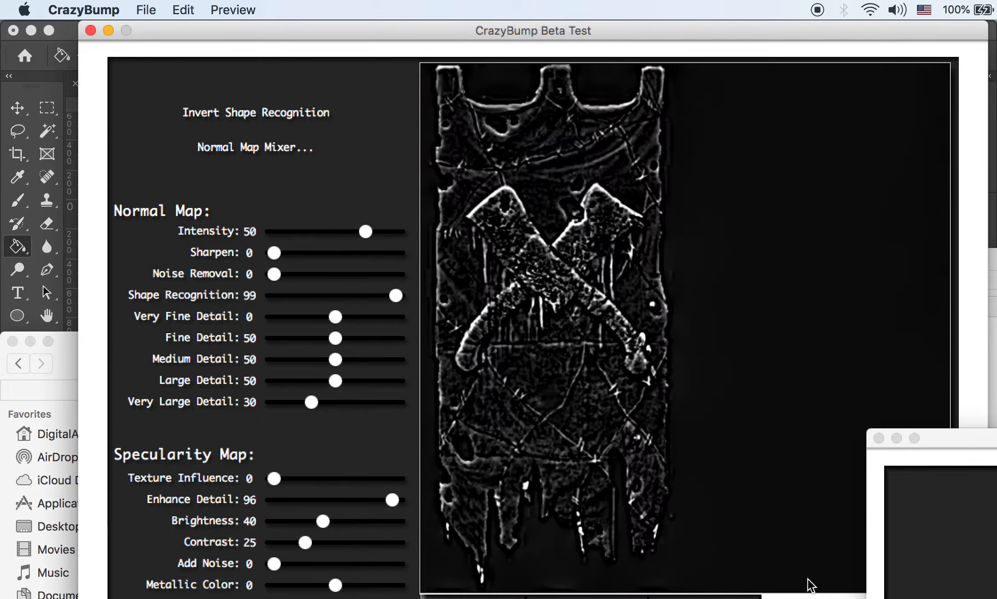
drag(274, 478, 511, 476)
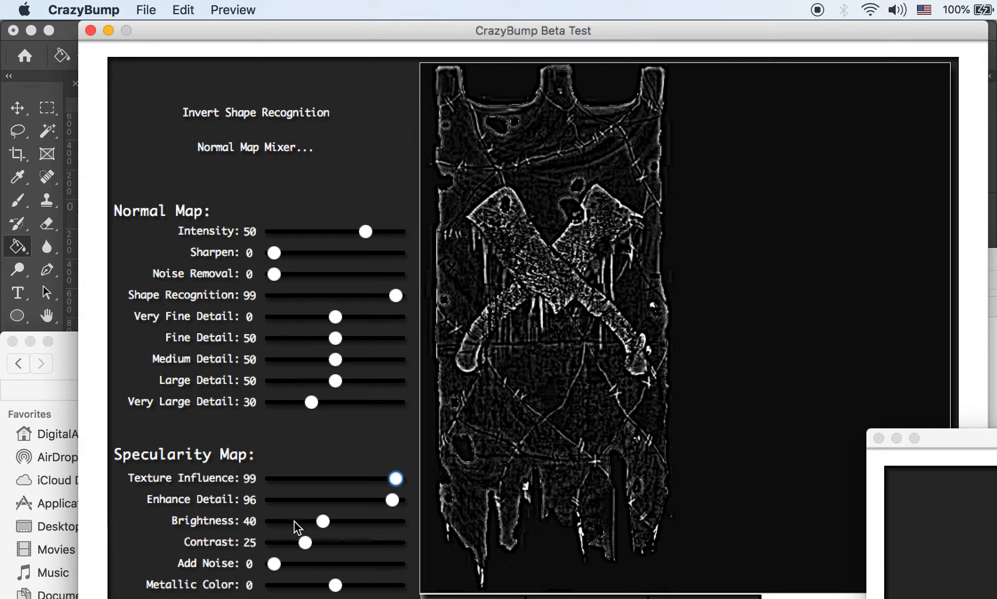
mouse_move(322, 522)
mouse_down()
mouse_move(304, 522)
mouse_move(315, 523)
mouse_up()
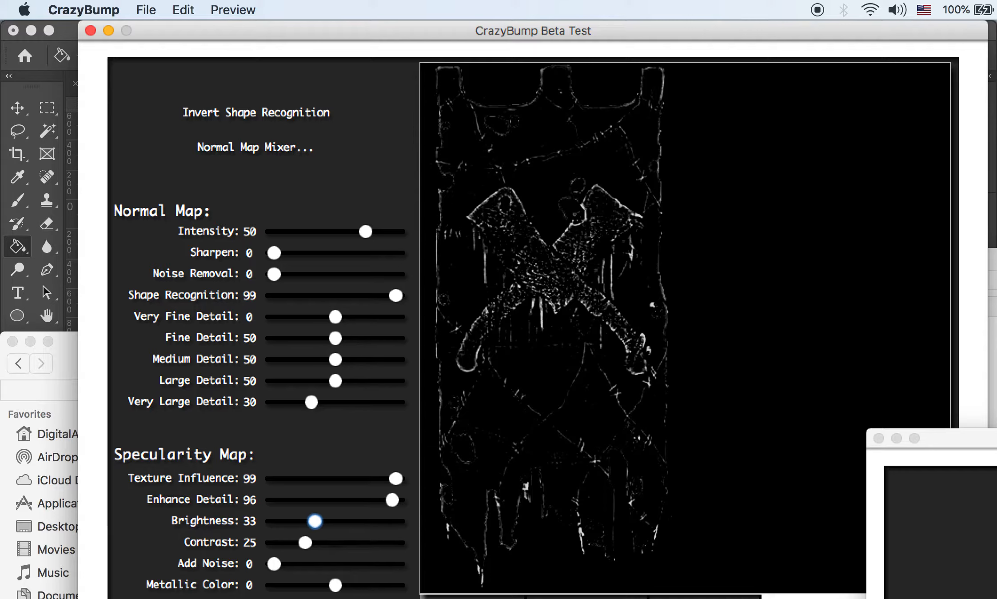
Step: Save the specularity map under the name BannerDemo_ in the sourceimages folder
key(super+s)
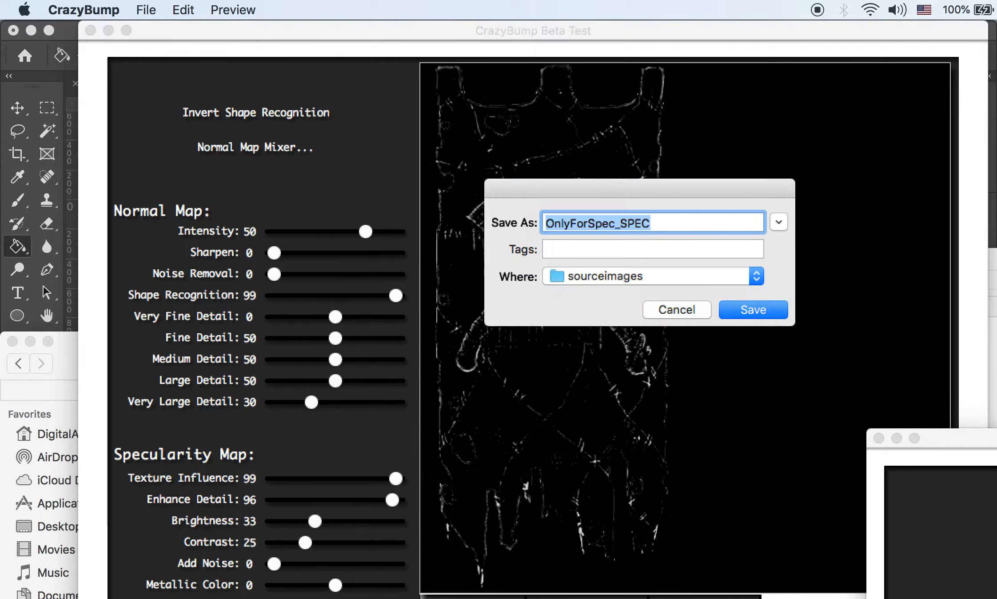
click(615, 222)
drag(656, 221, 532, 221)
text(BannerDemo_)
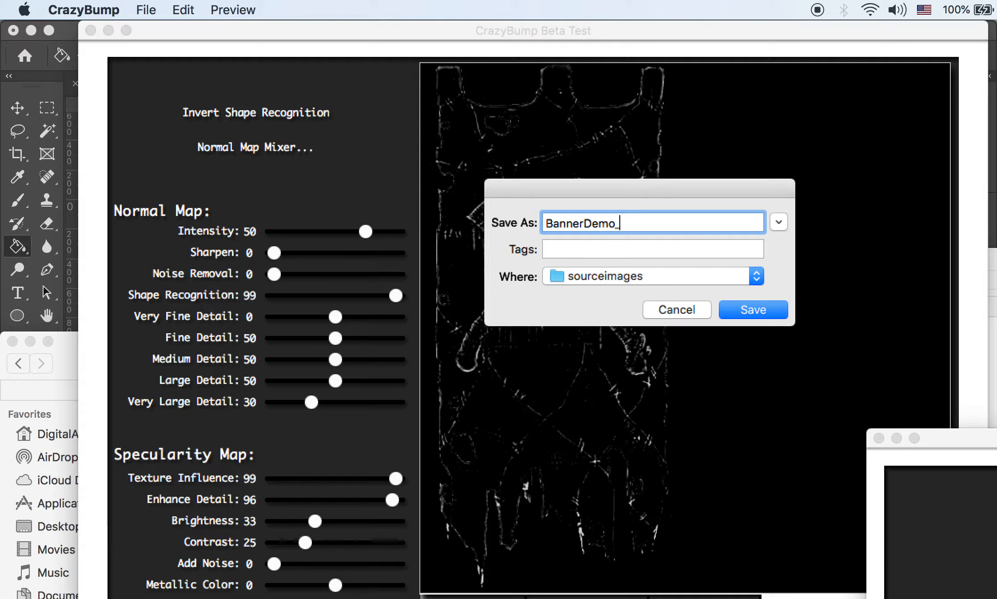
click(756, 302)
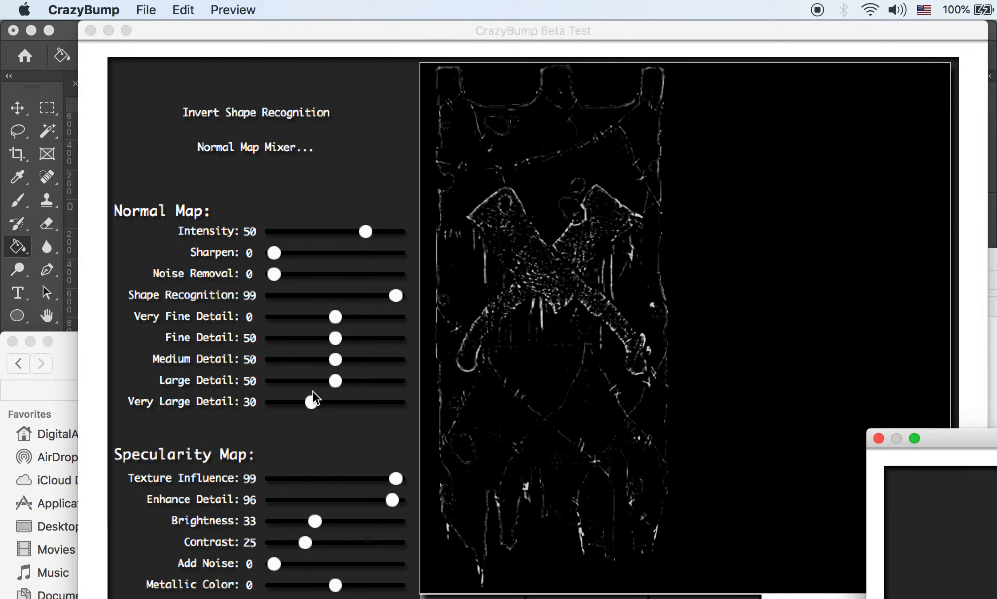
Step: In Finder, preview BannerDemo_S.png from the sourceimages folder and close the preview
key(super+Tab)
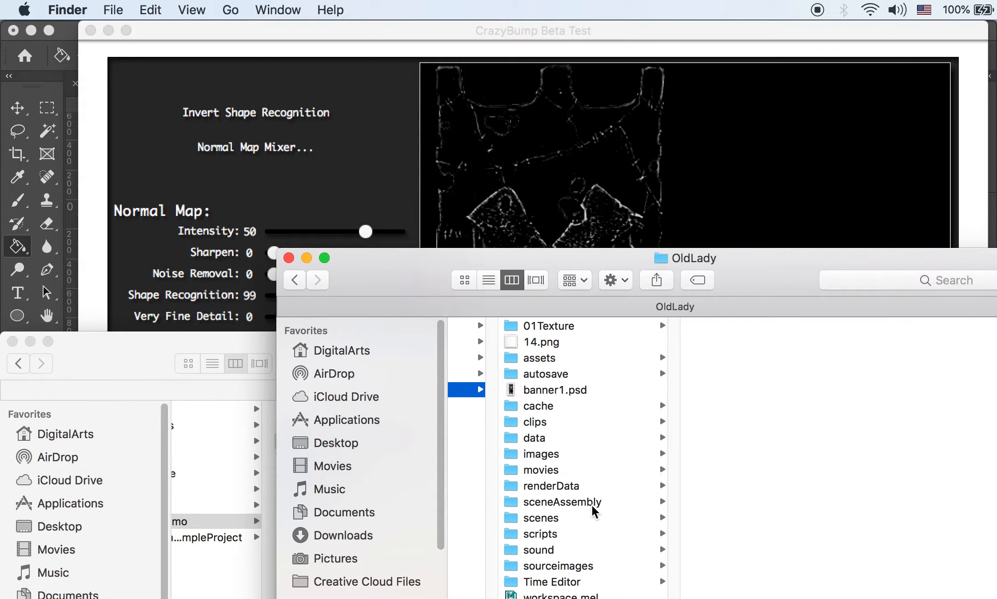
click(561, 566)
click(770, 358)
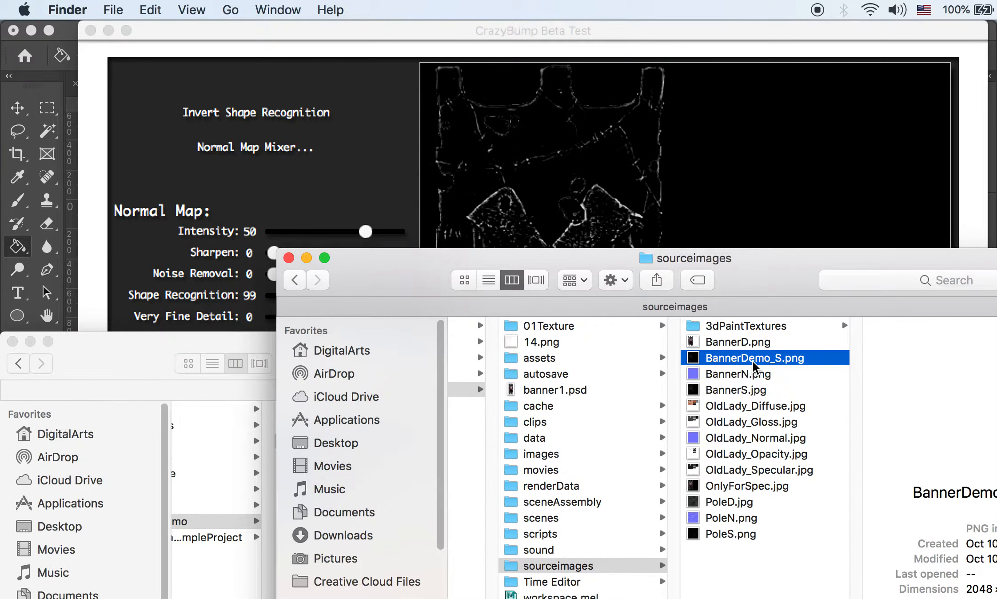
key(space)
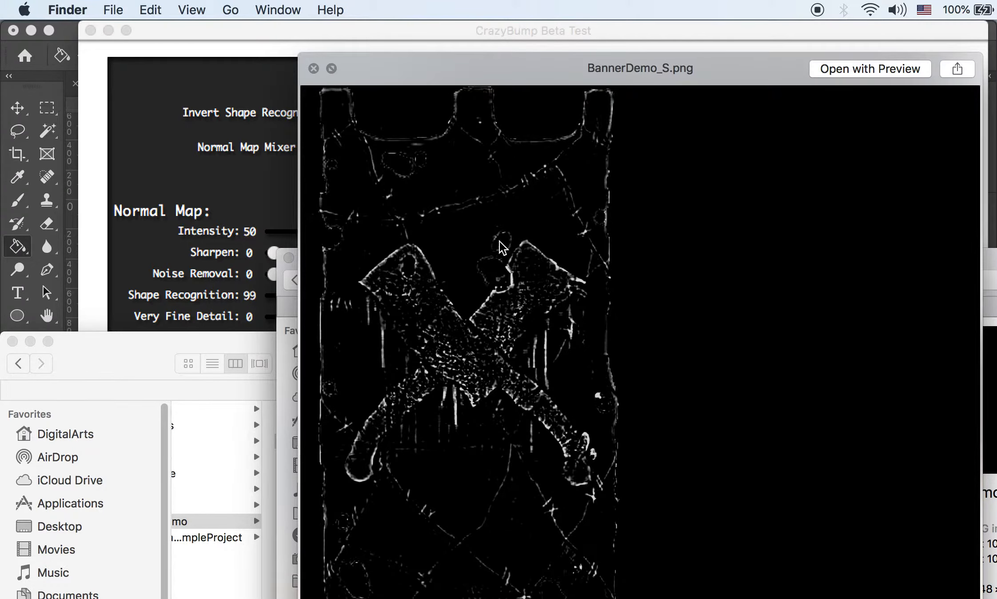
click(720, 358)
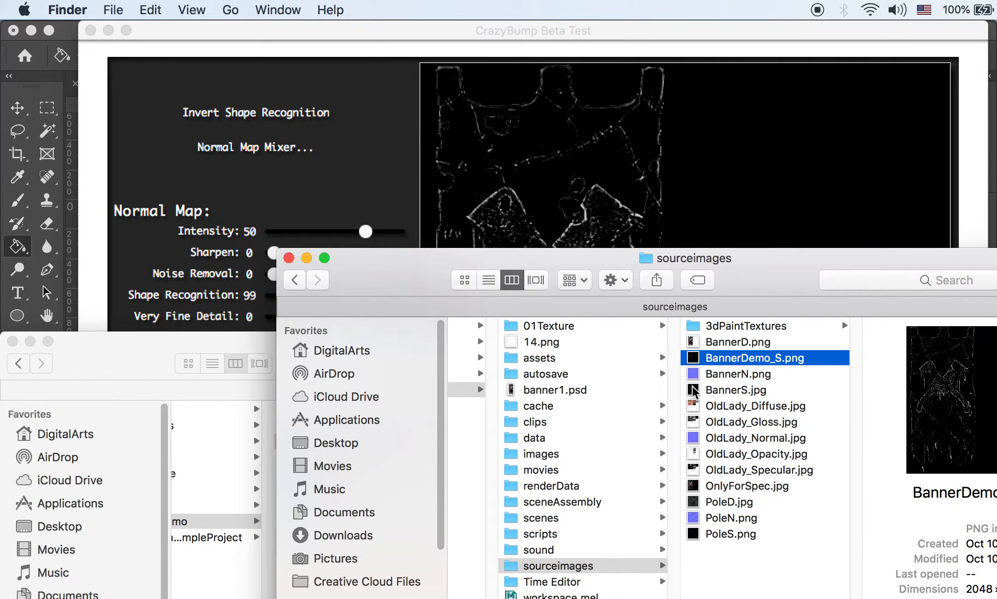
Step: Collapse the Diffuse group in Photoshop and place BannerDemo_S.png from Finder as a layer above it
key(super+Tab)
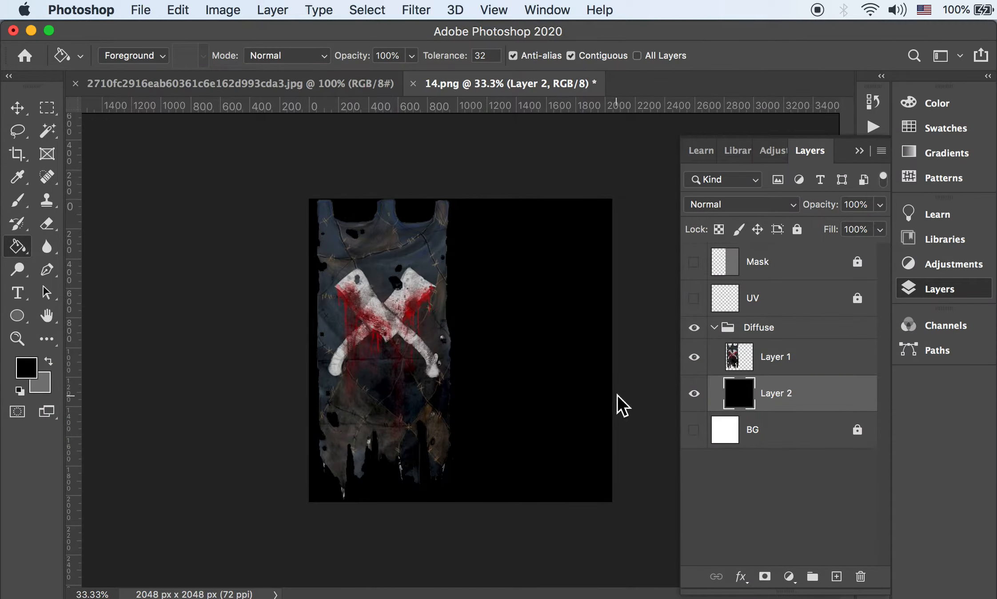
click(764, 313)
click(718, 329)
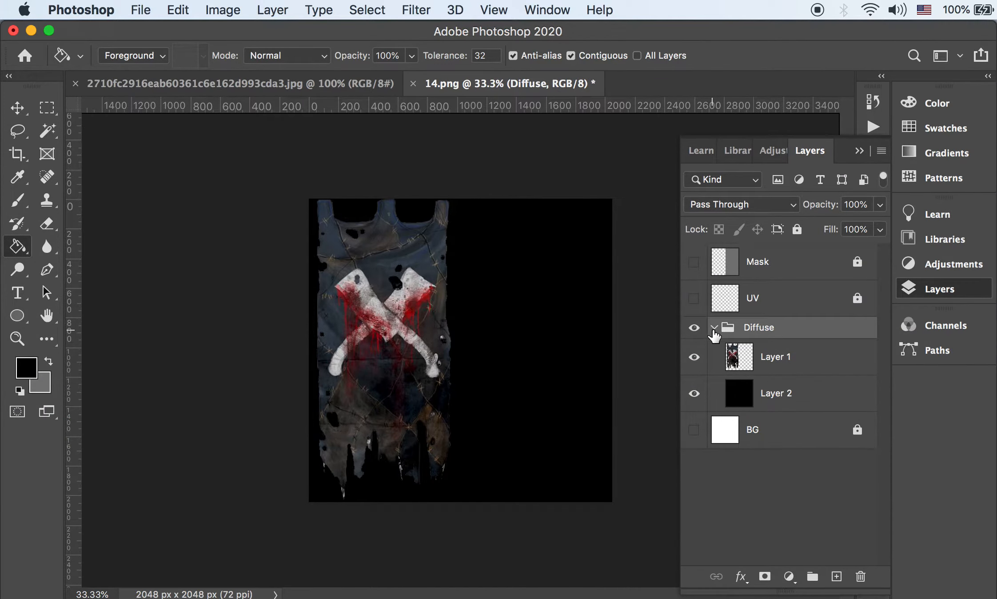
click(713, 328)
key(super+Tab)
drag(736, 361, 483, 217)
key(Return)
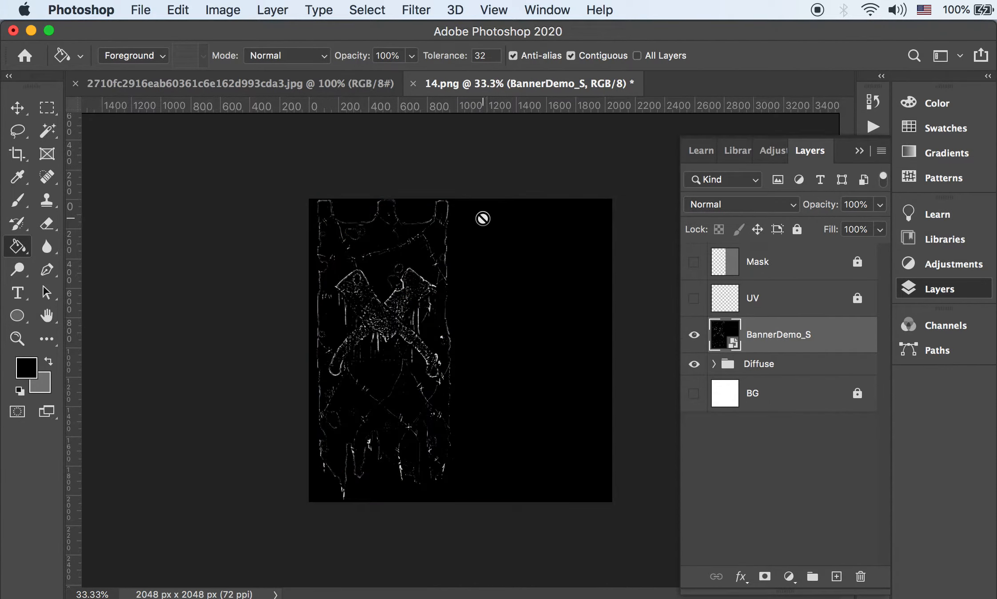
Step: Put the BannerDemo_S layer in a new group and add an empty layer above it inside the group
key(super+equal)
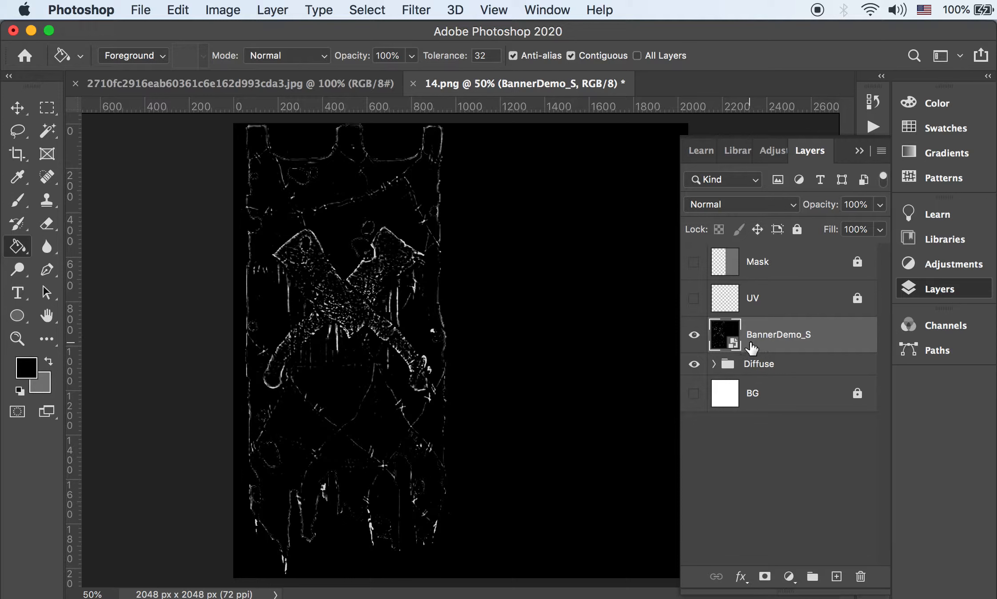
right_click(777, 334)
click(788, 331)
key(super+g)
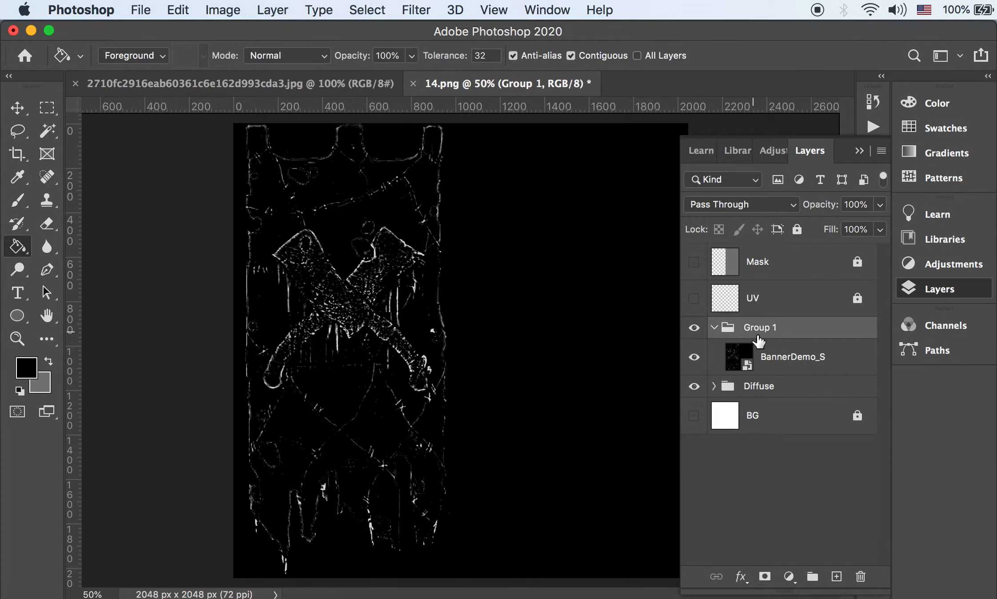
click(802, 364)
click(836, 576)
click(695, 358)
click(696, 358)
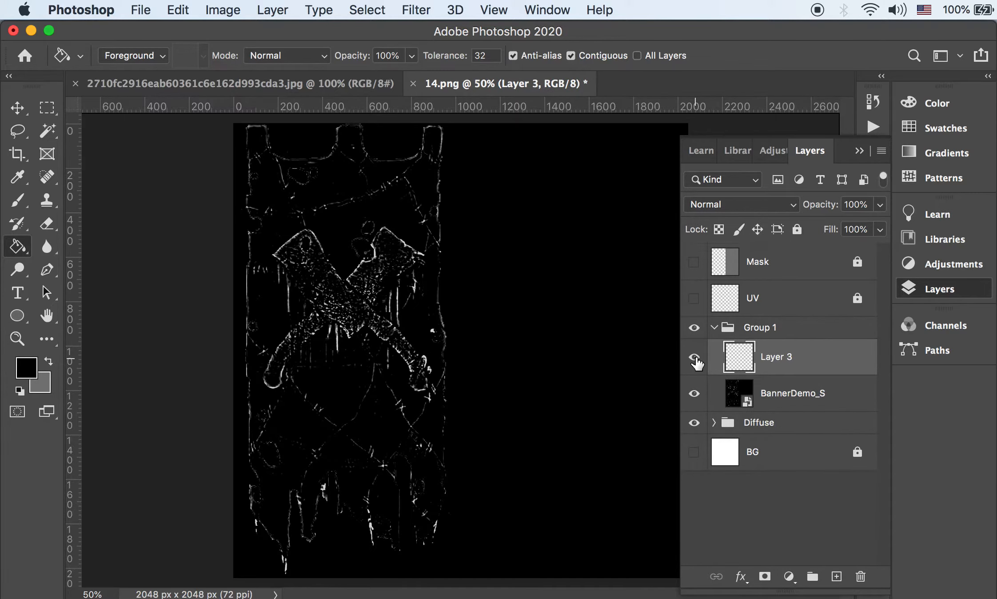
Step: Compare the specular map in Group 1 with the diffuse banner around the cleaver blades
click(694, 329)
click(695, 329)
click(694, 328)
click(694, 422)
click(694, 421)
key(super+plus)
key(super+plus)
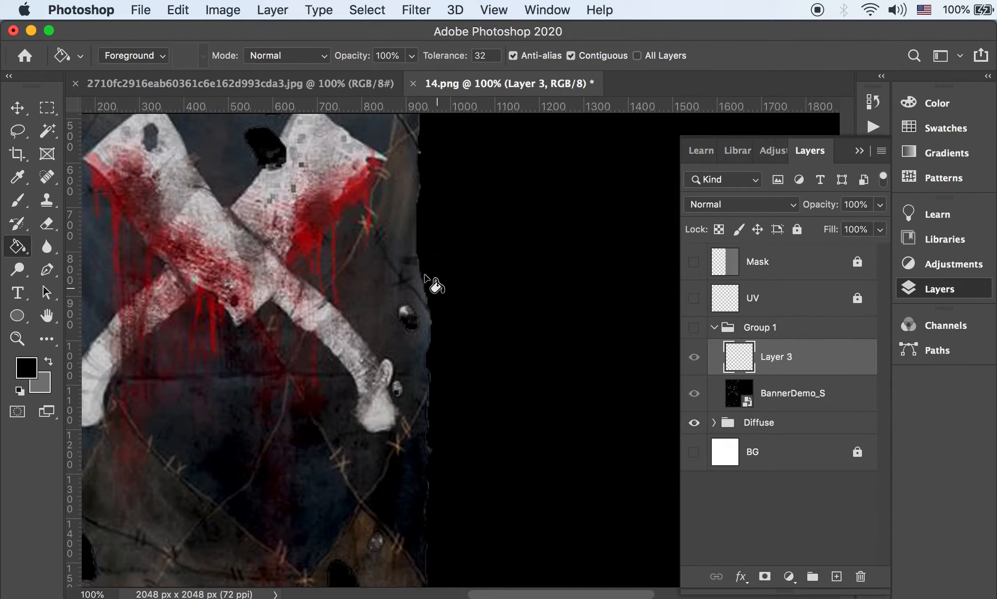
scroll(350, 273, up, 5)
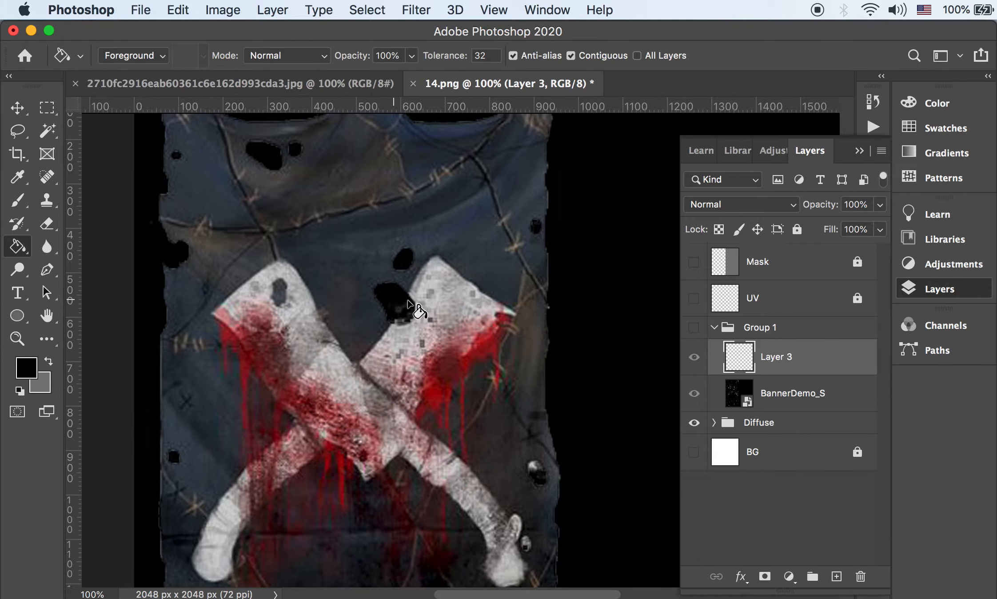
click(693, 328)
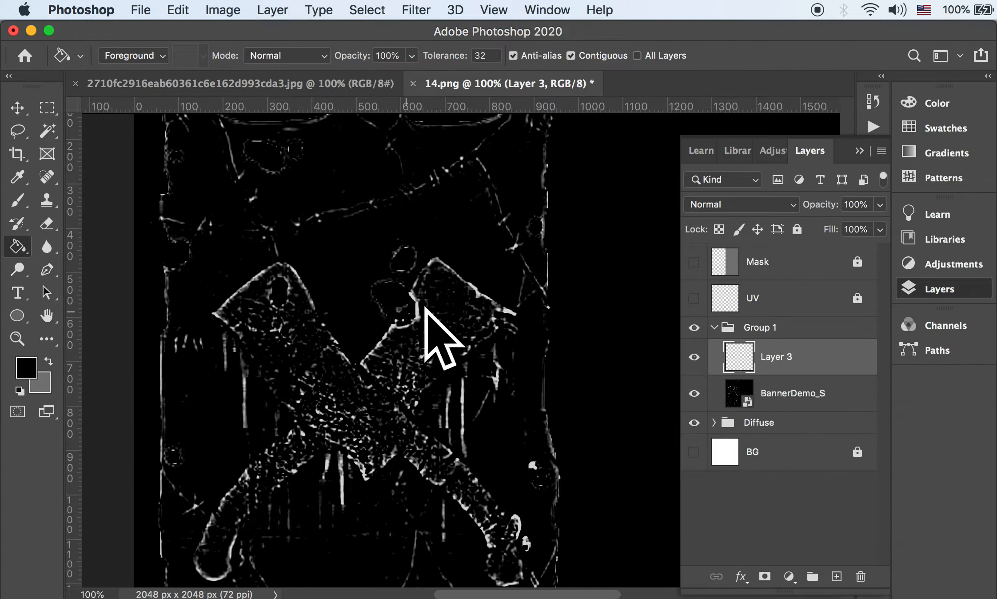
click(767, 332)
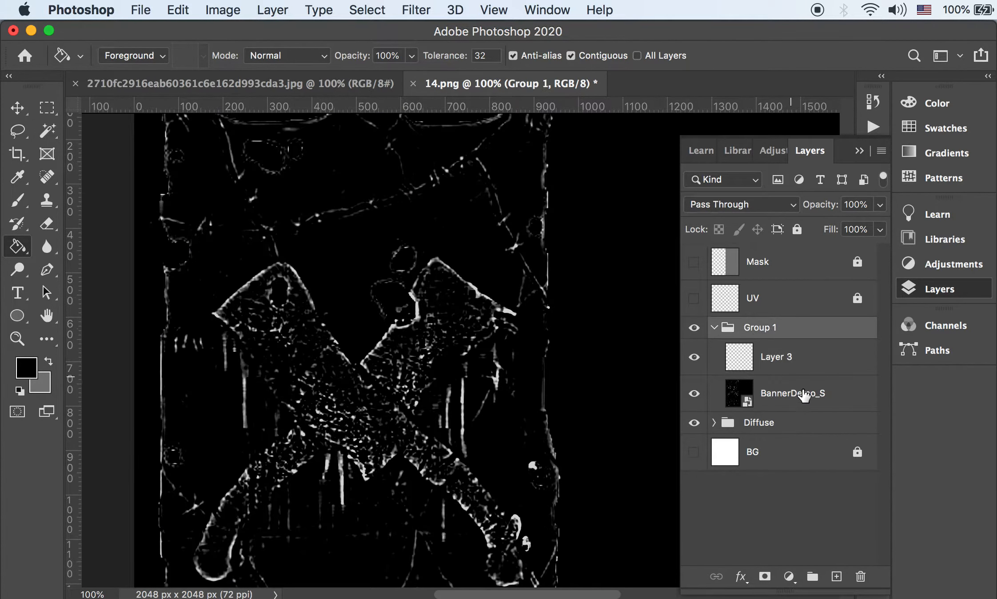
Step: On Layer 3, paint black with a 20 px brush over the bright spot by the hole at the banner's right edge
click(778, 366)
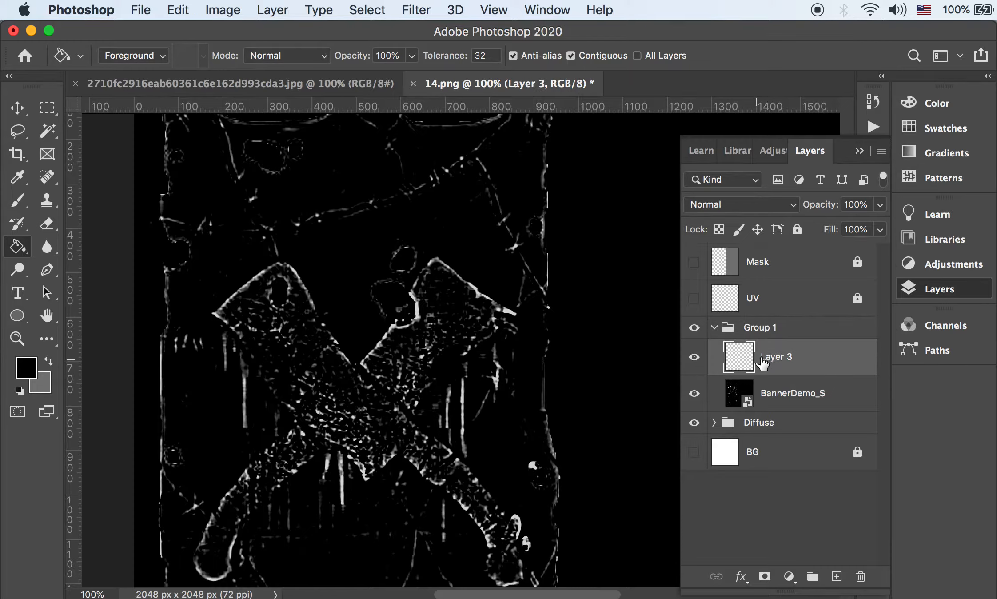
key(b)
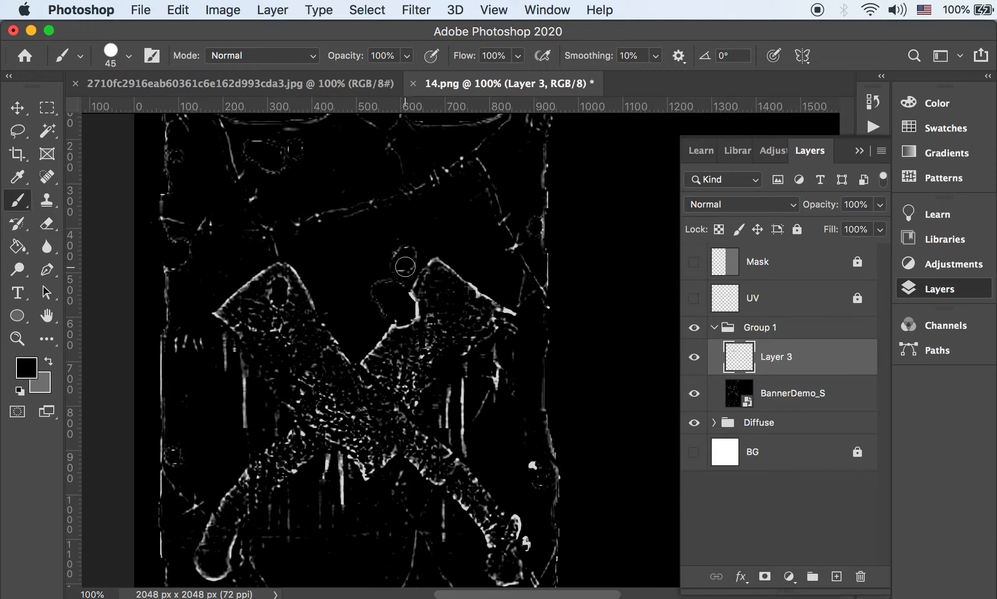
click(694, 329)
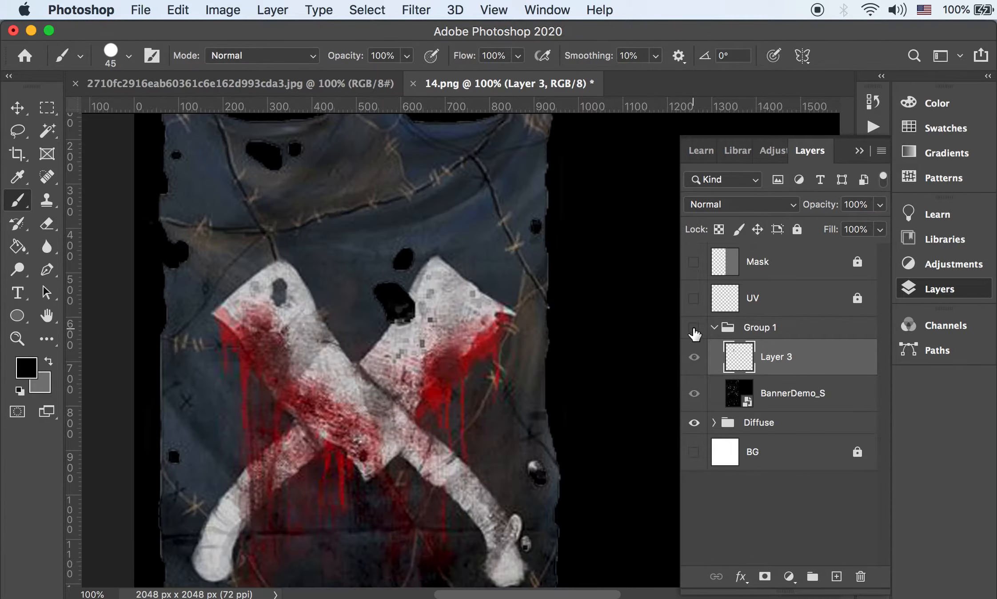
scroll(586, 430, down, 4)
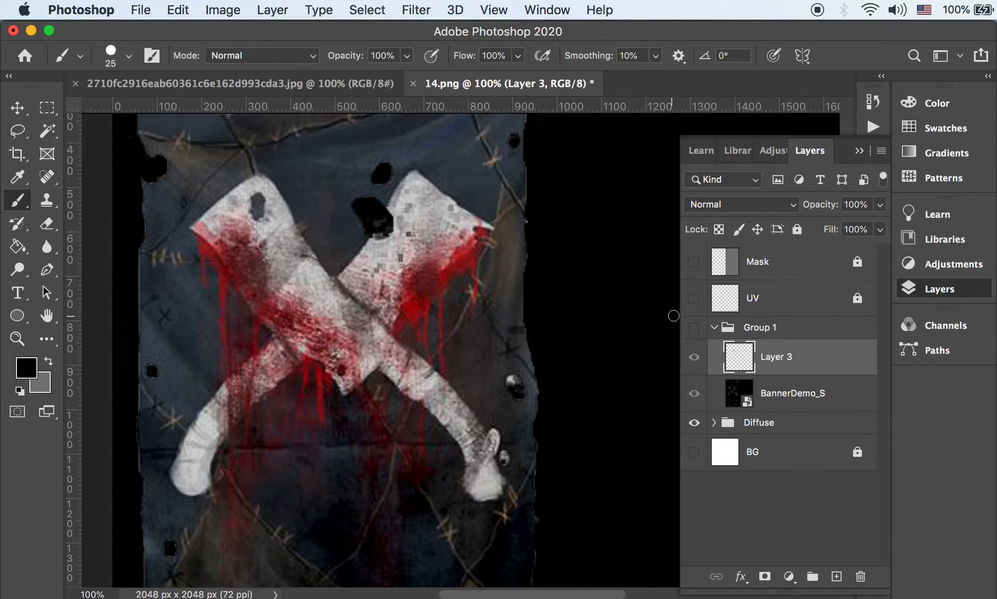
click(693, 328)
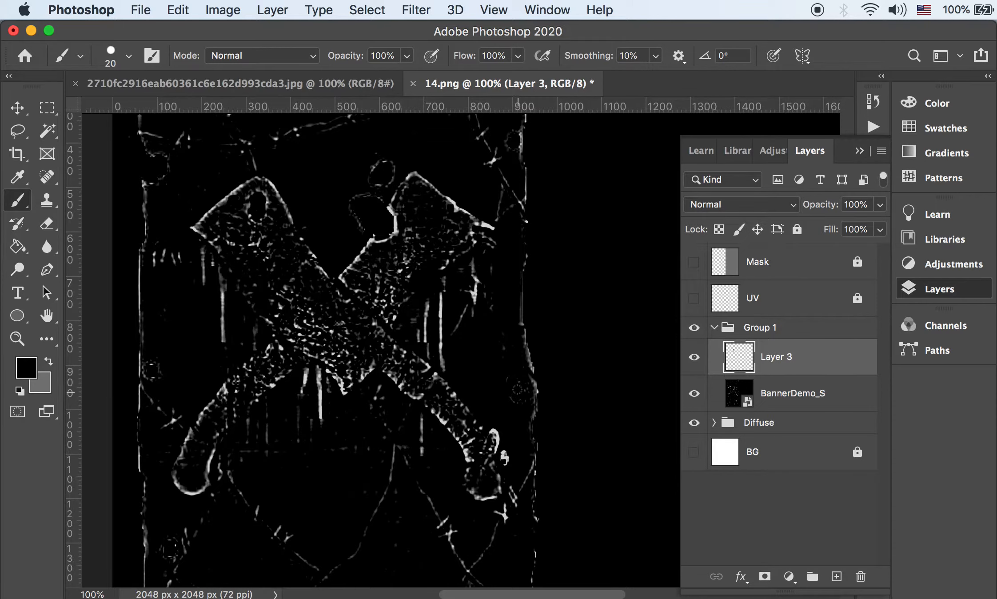
click(694, 328)
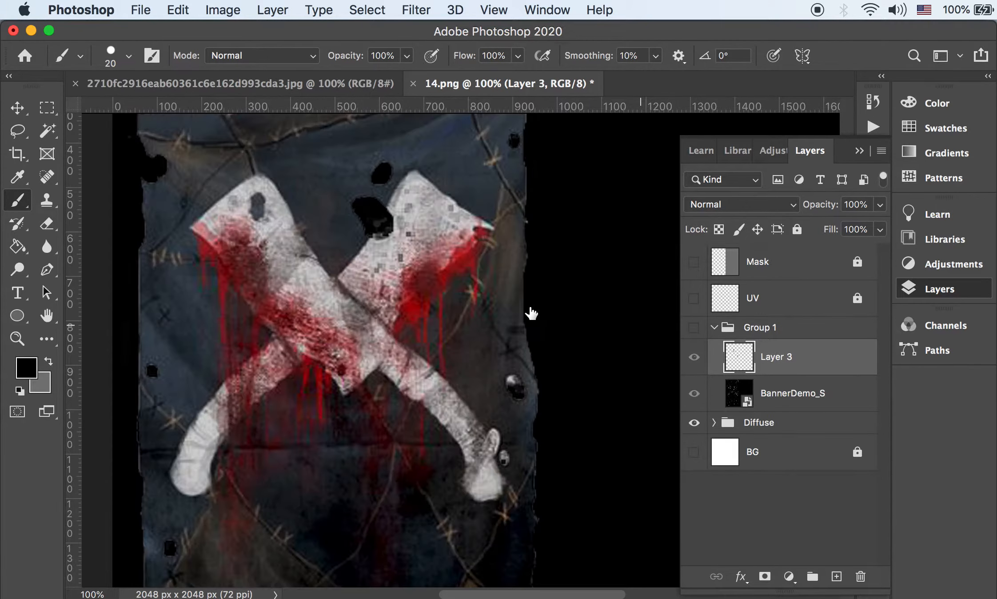
Step: Examine the cleaver handles, seams and torn hem, comparing the specular map in Group 1 with the diffuse texture
drag(380, 292, 461, 380)
click(693, 328)
click(694, 328)
click(694, 328)
click(694, 329)
click(694, 328)
click(694, 328)
click(694, 329)
drag(450, 420, 456, 296)
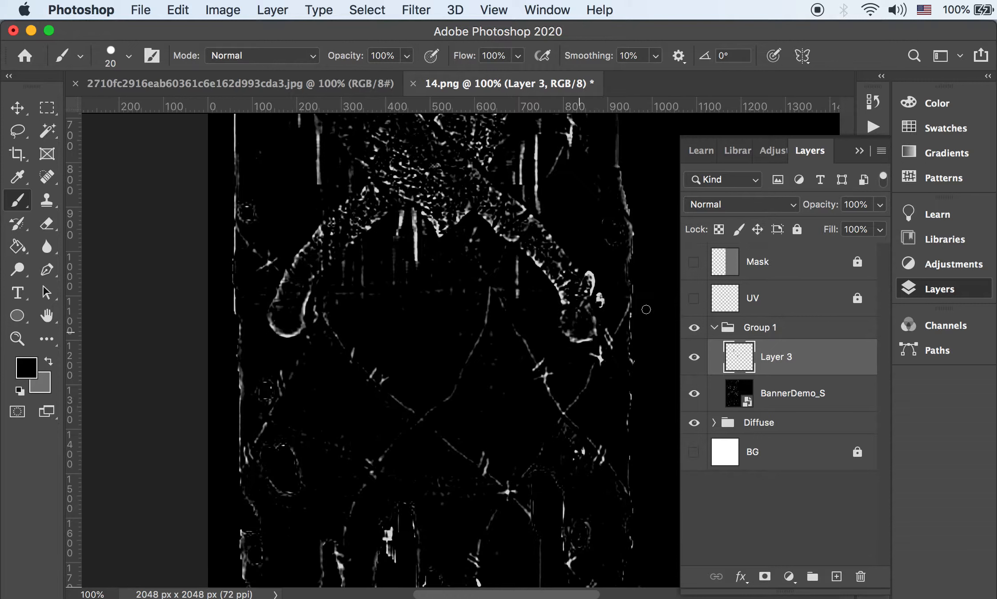
click(694, 328)
click(694, 328)
drag(389, 466, 393, 343)
click(694, 328)
click(694, 328)
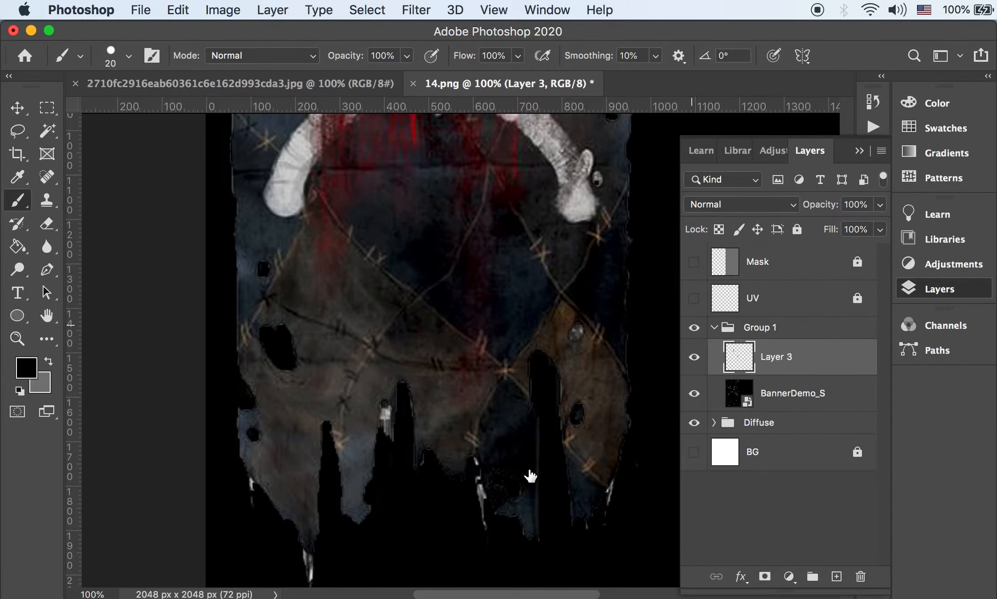
drag(485, 505, 479, 453)
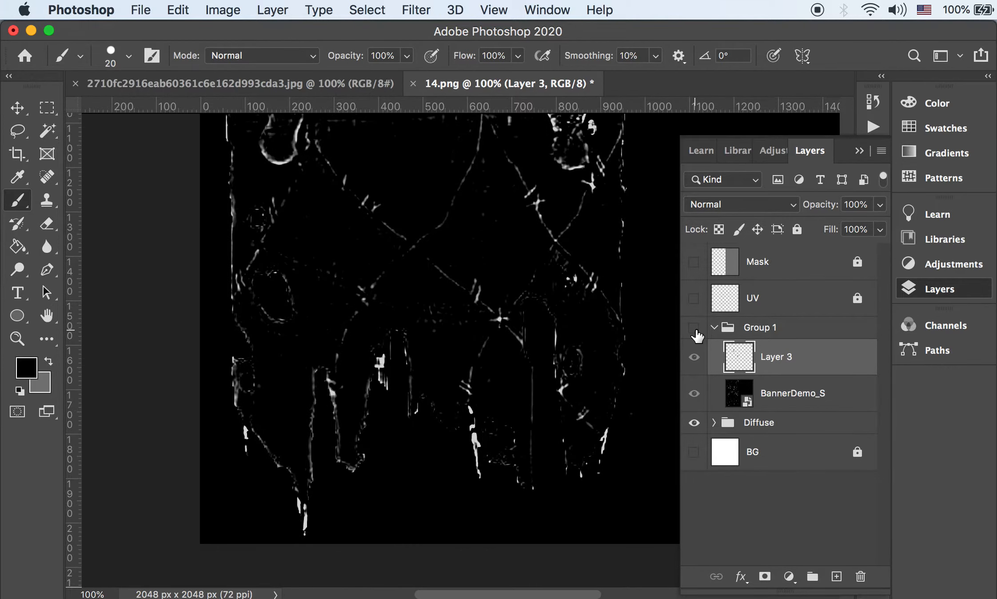
click(694, 331)
Step: Enlarge the brush and paint black over the bright tips of the lowest torn strips at the hem's left side
key(bracketright)
key(bracketright)
key(bracketright)
key(bracketright)
key(bracketright)
key(bracketright)
mouse_move(311, 537)
mouse_down()
mouse_move(298, 521)
mouse_move(308, 511)
mouse_move(244, 483)
mouse_move(255, 504)
mouse_move(351, 501)
mouse_move(372, 513)
mouse_move(378, 479)
mouse_up()
Step: Choose a 200 px soft round brush and fade the bright ends of the torn hem strips to black on Layer 3
key(bracketright)
key(bracketright)
key(bracketright)
key(bracketright)
key(bracketright)
right_click(379, 478)
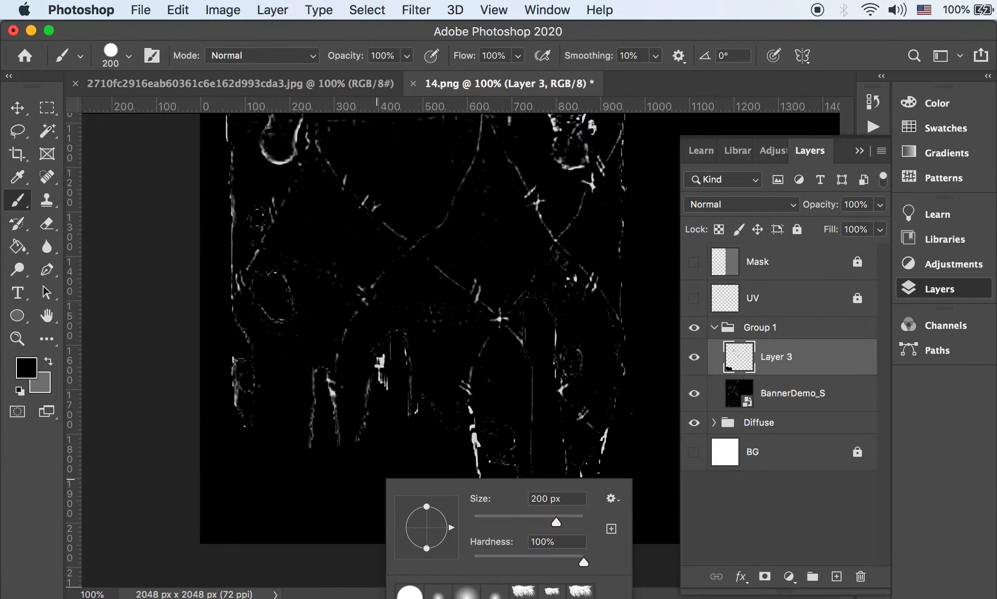
click(792, 530)
click(792, 529)
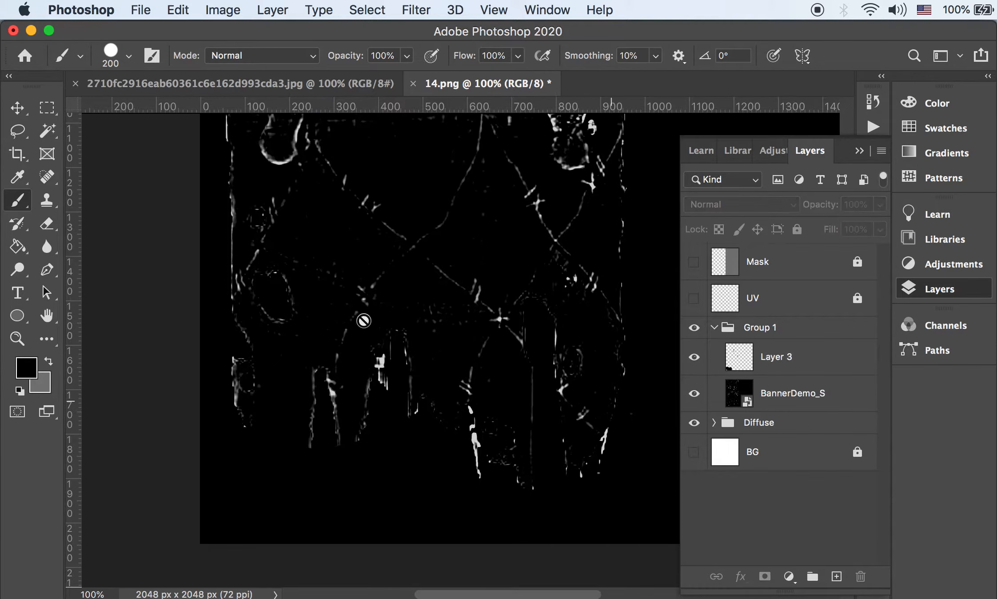
click(738, 356)
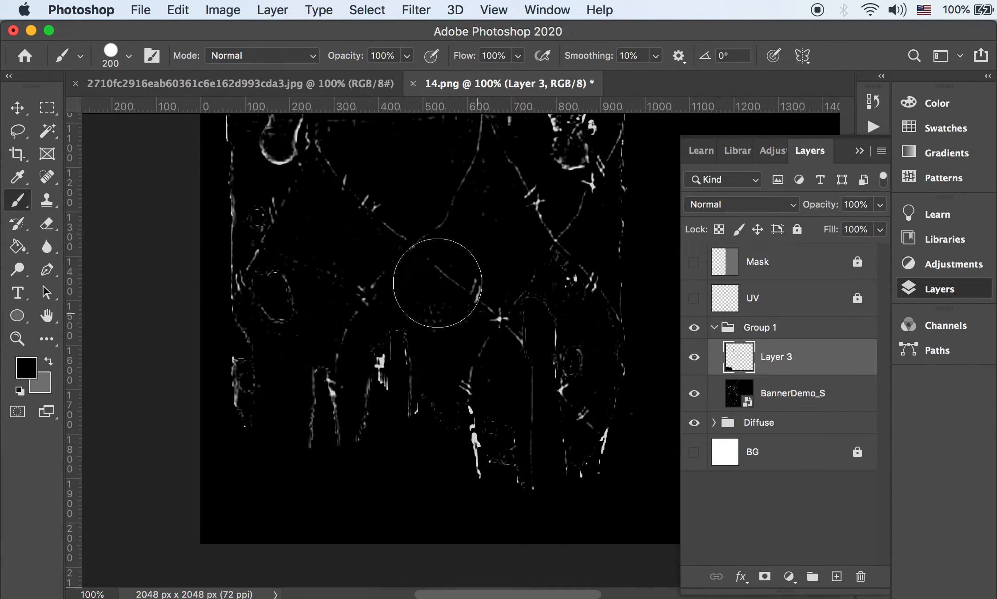
right_click(437, 283)
click(515, 466)
mouse_move(339, 466)
mouse_down()
mouse_move(330, 451)
mouse_move(319, 456)
mouse_up()
mouse_move(478, 473)
mouse_down()
mouse_move(501, 472)
mouse_move(477, 459)
mouse_move(477, 426)
mouse_move(519, 468)
mouse_move(576, 482)
mouse_move(586, 456)
mouse_up()
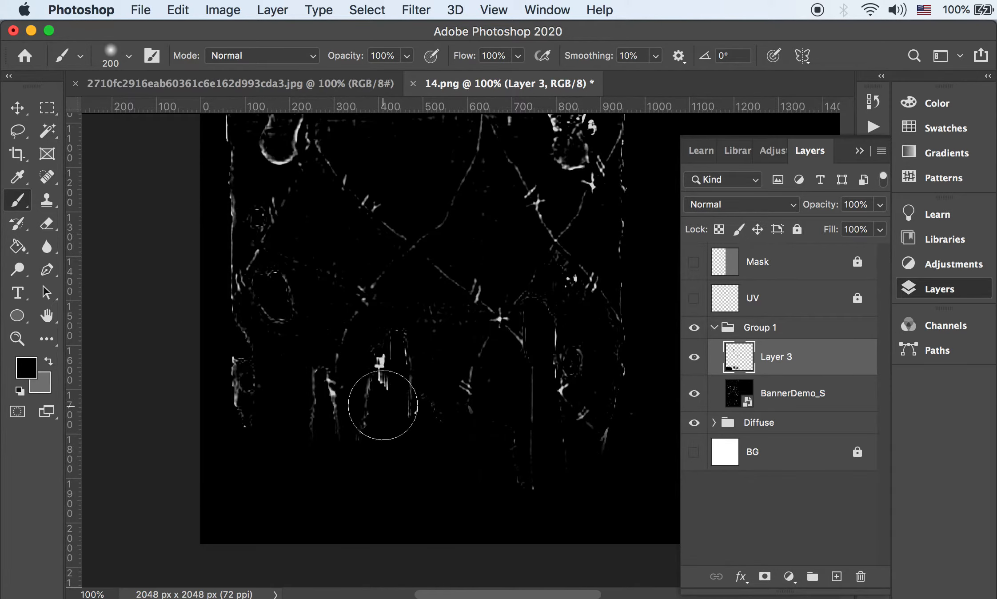
Step: Reduce the brush to 150 px and darken the bright patch and stitch marks between the torn strips
key(bracketleft)
key(bracketleft)
click(386, 379)
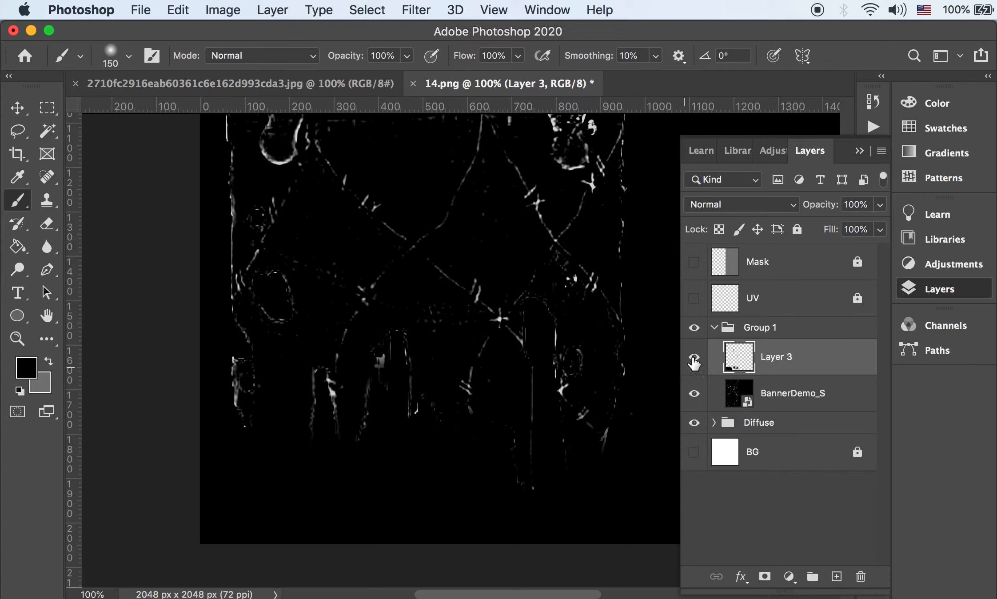
click(694, 328)
click(695, 327)
click(695, 327)
click(695, 327)
click(330, 393)
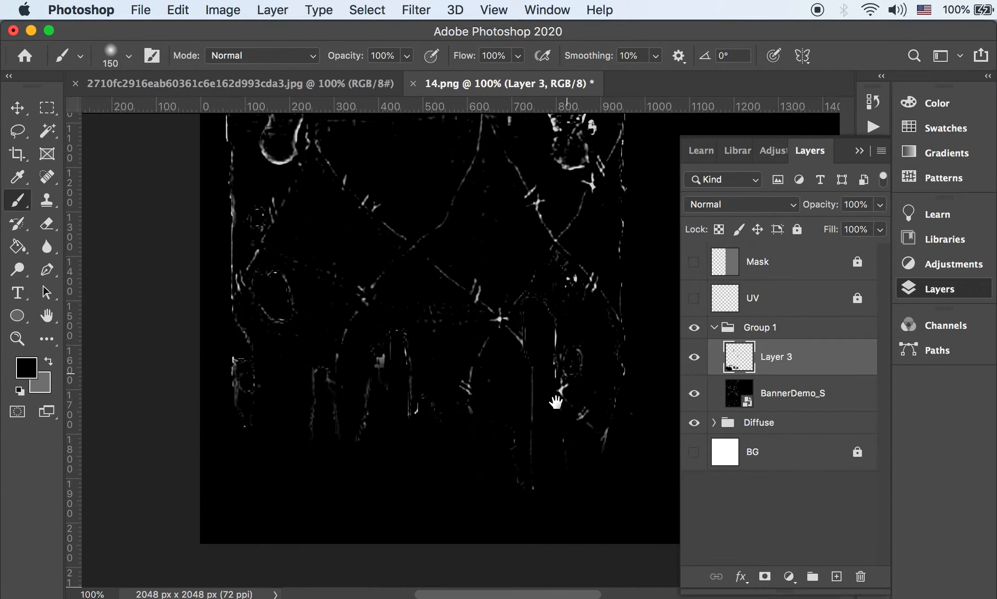
Step: Compare the retouched specular map with the diffuse texture around the cleaver handles and lower seams
scroll(554, 401, up, 5)
scroll(554, 400, right, 2)
click(696, 327)
click(695, 327)
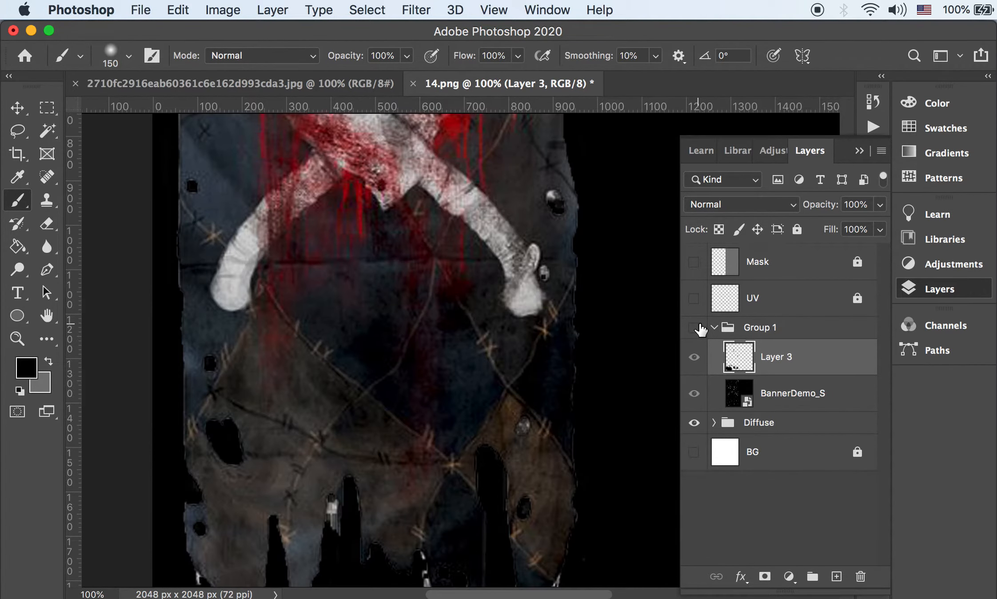
click(694, 328)
click(695, 327)
click(694, 328)
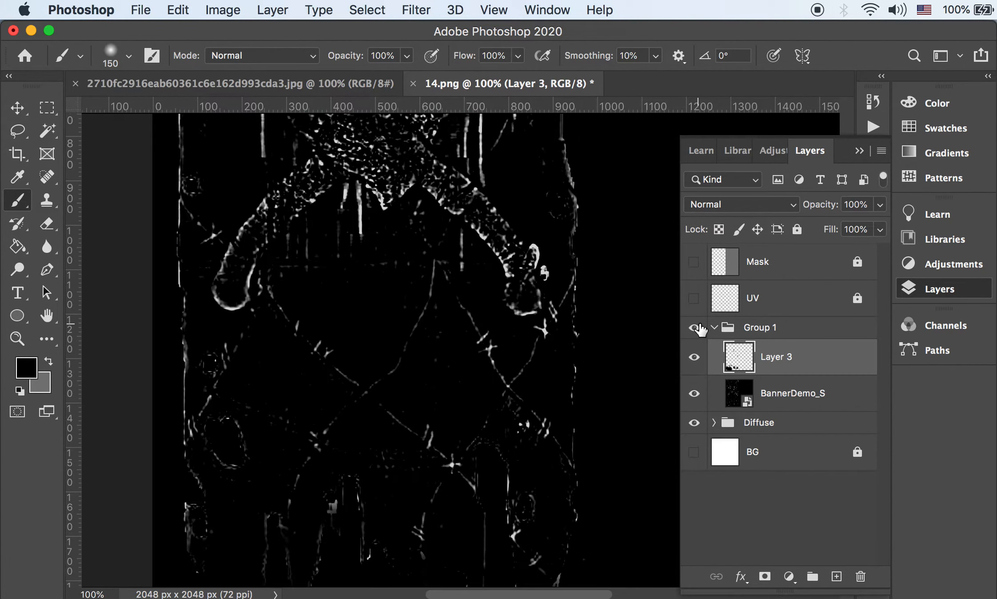
Step: Start saving a copy of the retouched specular map with the format set to JPEG
click(715, 328)
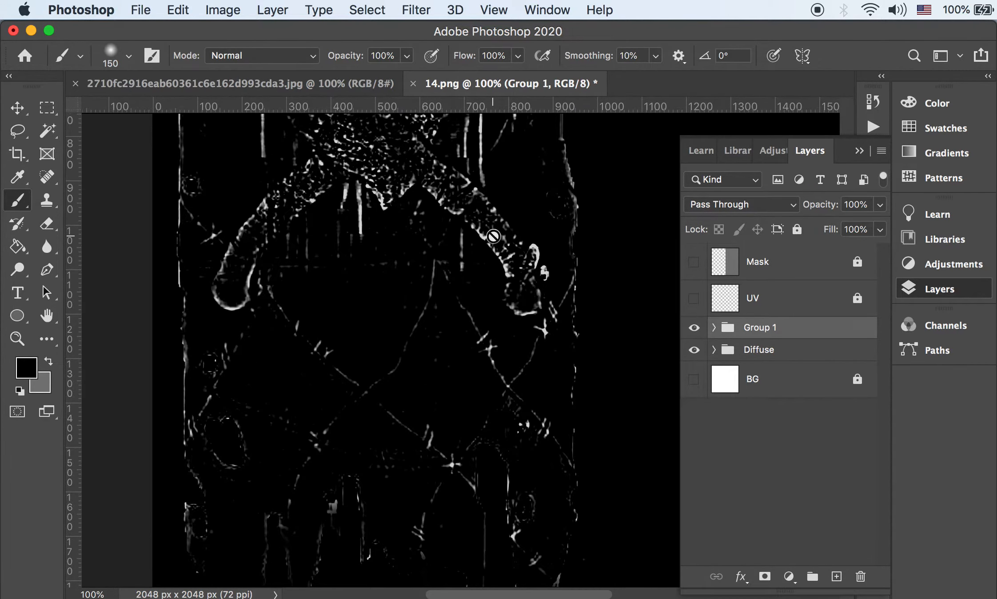
key(super+minus)
key(super+minus)
key(super+shift+s)
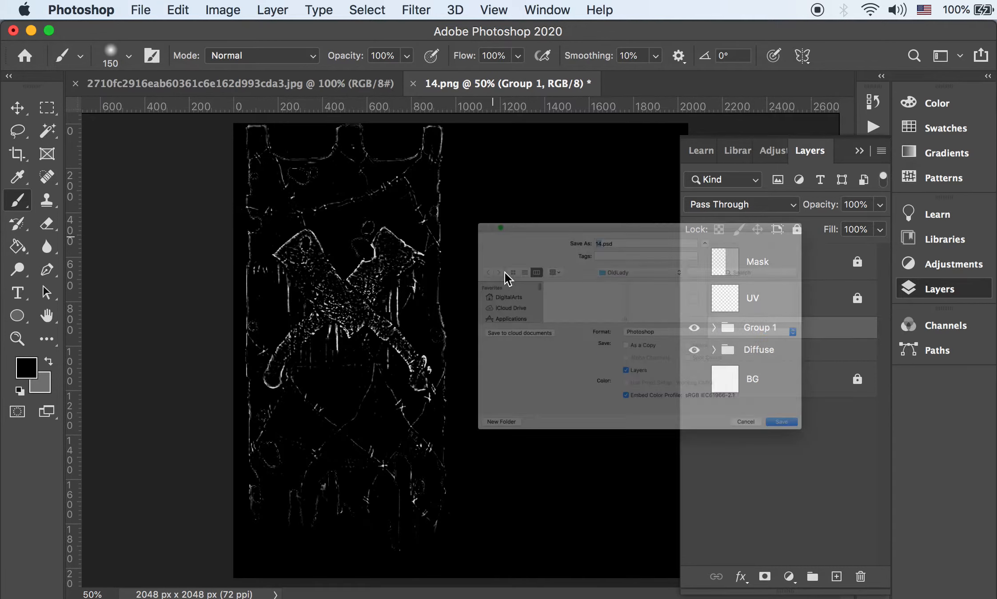
click(637, 338)
click(641, 447)
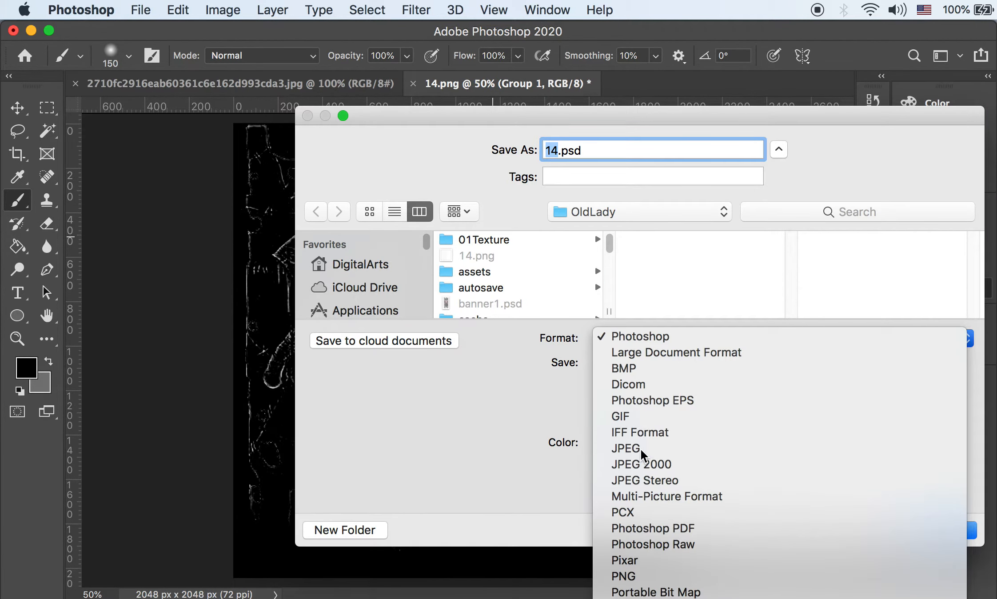
scroll(570, 288, down, 2)
scroll(569, 288, down, 3)
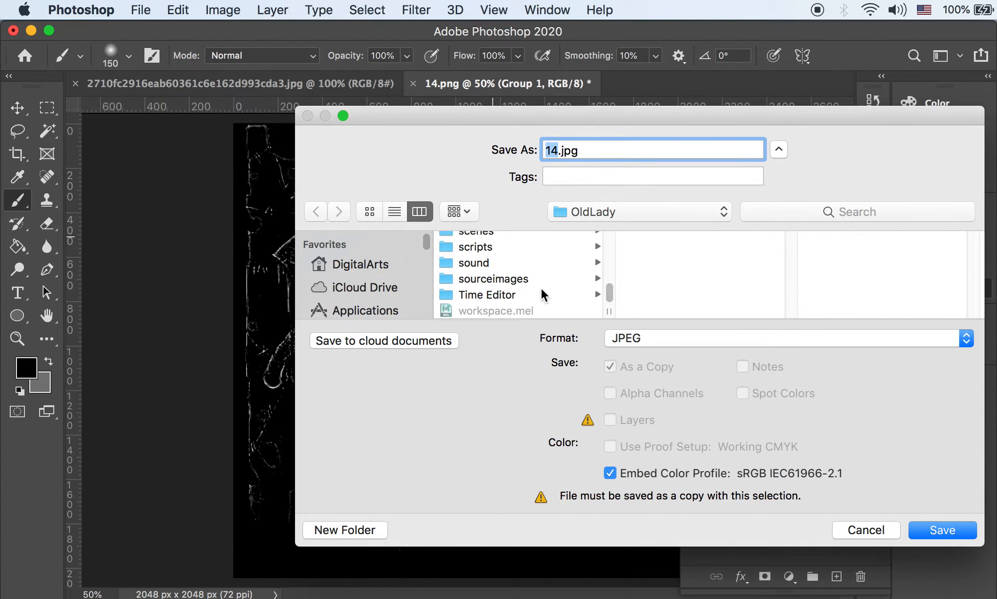
Step: Switch to Finder, copy the name of BannerDemo_S.png in sourceimages, and move that PNG to the trash
key(super+Tab)
click(211, 415)
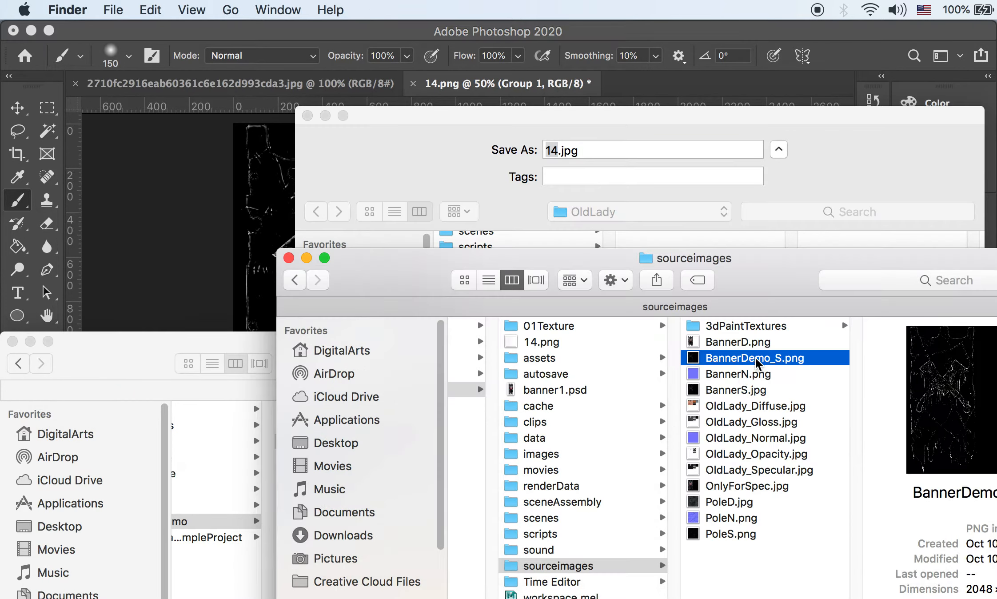
key(Return)
key(super+c)
click(750, 374)
click(740, 358)
key(super+BackSpace)
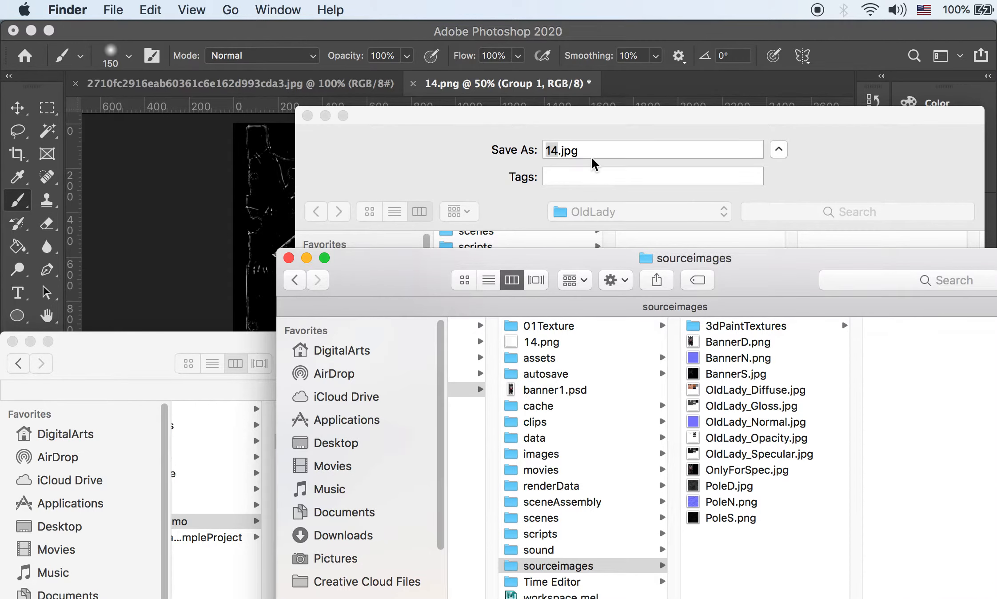
Step: Back in Photoshop, name the JPEG copy BannerDemo_S and save it into the sourceimages folder
click(572, 130)
key(super+v)
click(934, 529)
click(732, 205)
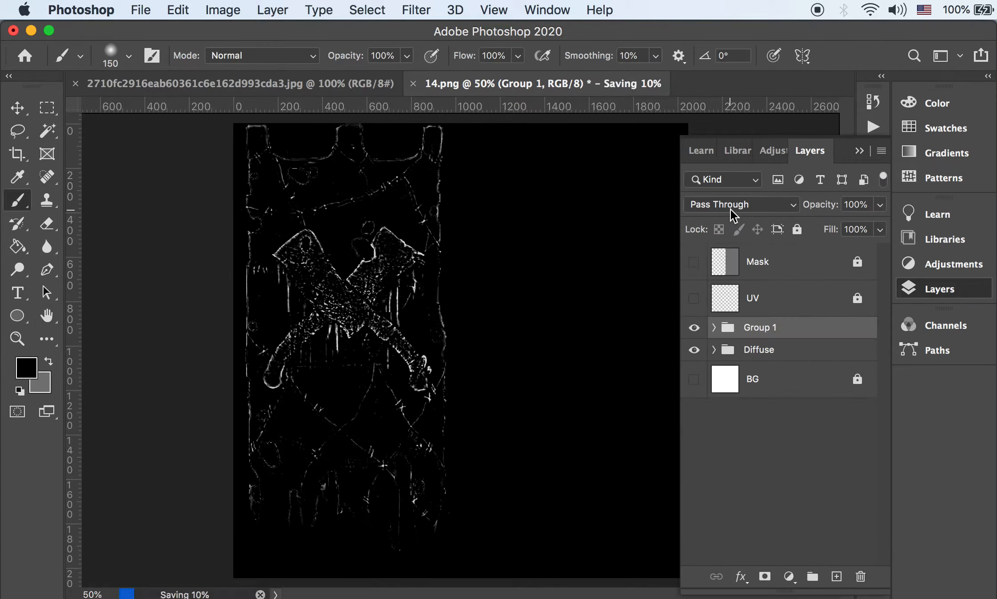
Step: Switch to Finder and mark BannerDemo_S.jpg in sourceimages with a yellow tag
key(super+Tab)
drag(570, 412, 746, 378)
click(728, 359)
right_click(728, 363)
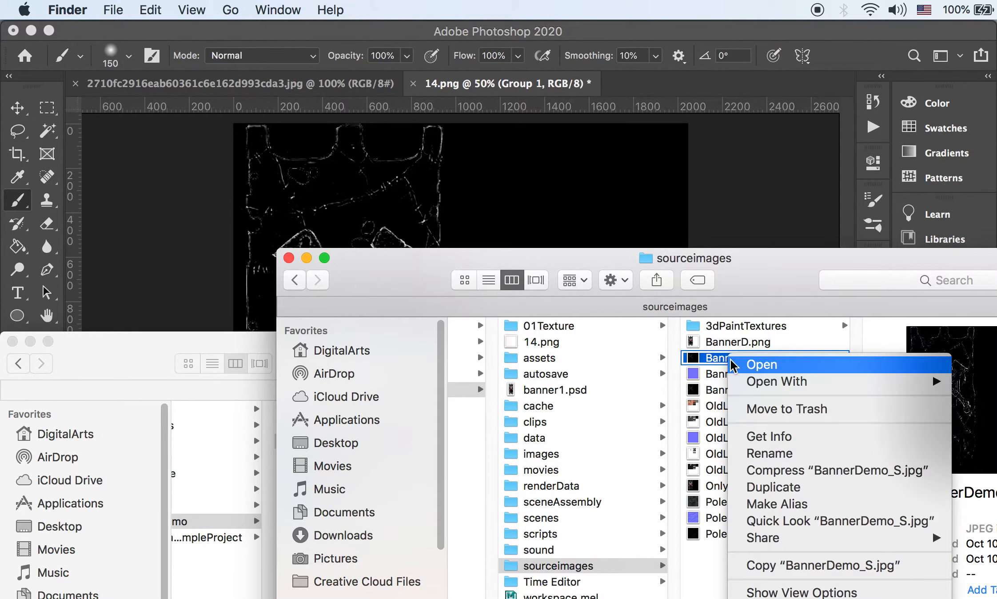
key(Escape)
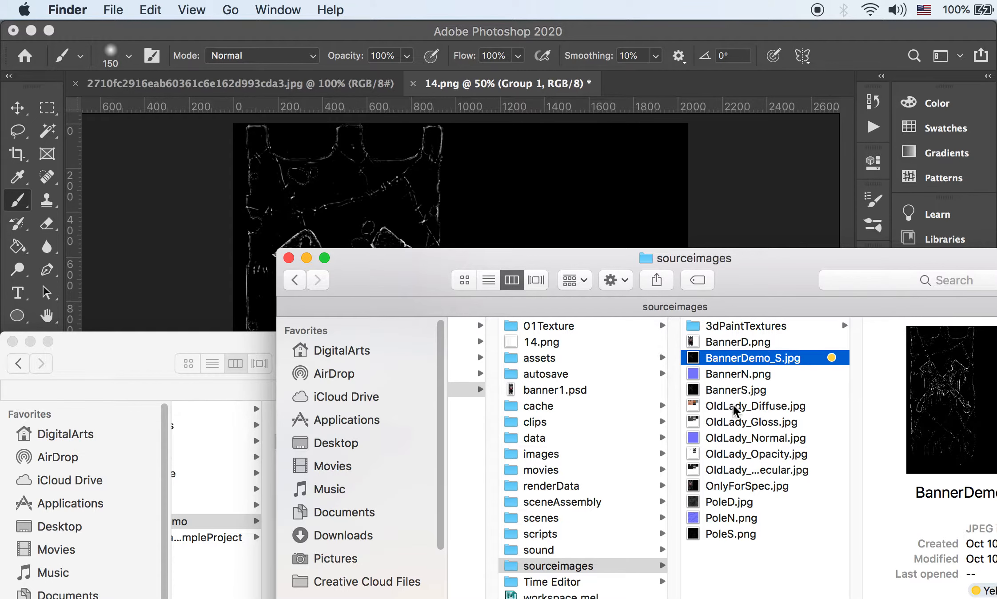
Step: Return to Photoshop and rename the specular map's layer group to Spec
click(469, 88)
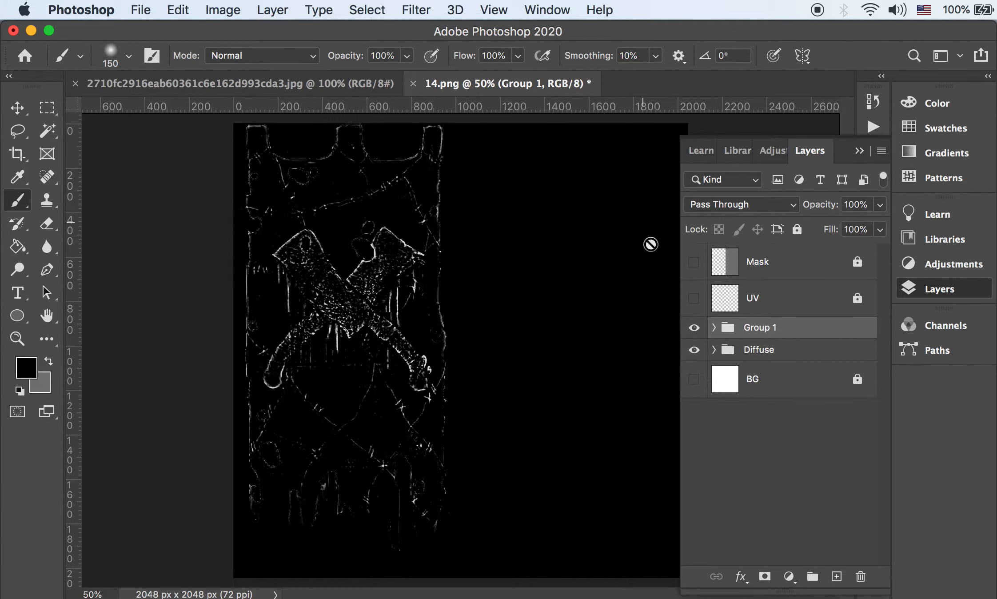
double_click(751, 329)
text(Spec)
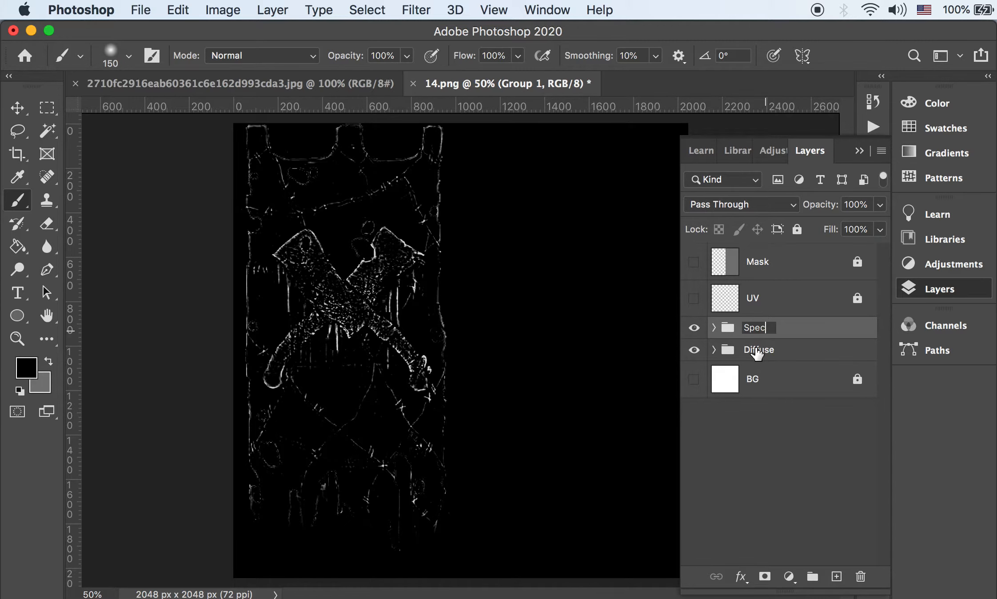
click(757, 353)
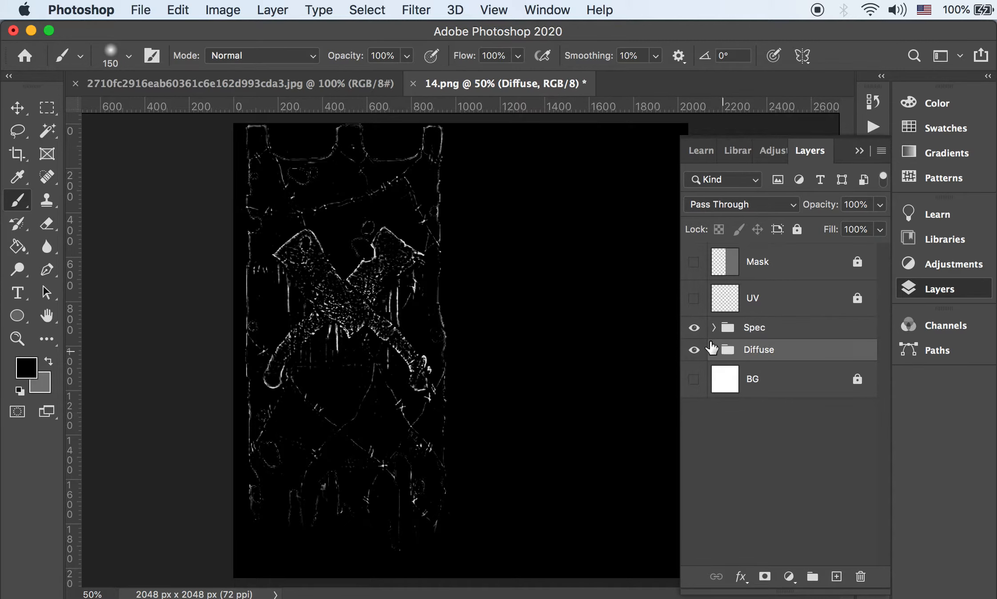
Step: Hide the Spec group and check the Diffuse group's artwork with and without the black Layer 2
click(694, 328)
click(695, 350)
click(694, 350)
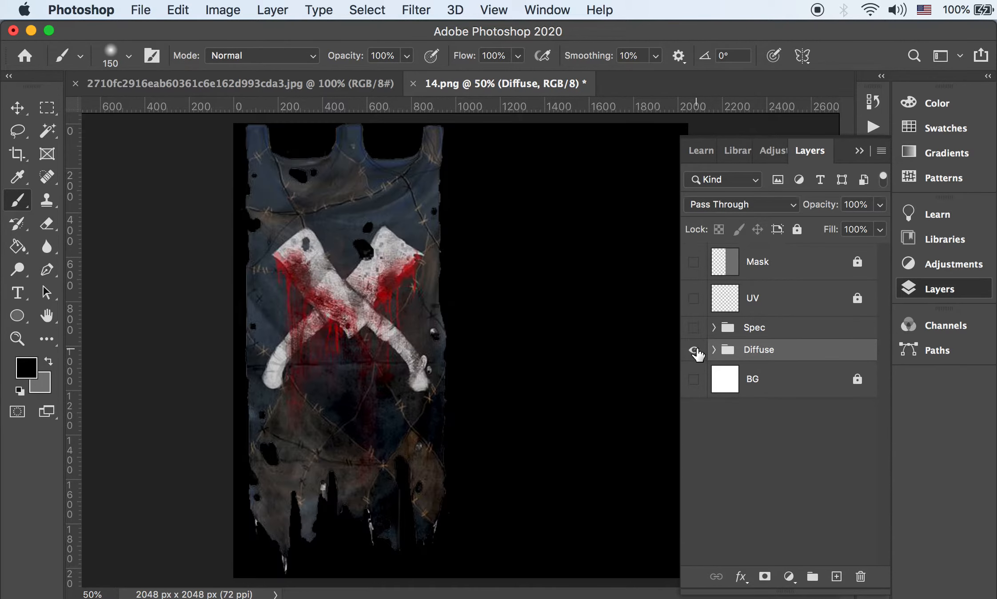
click(713, 349)
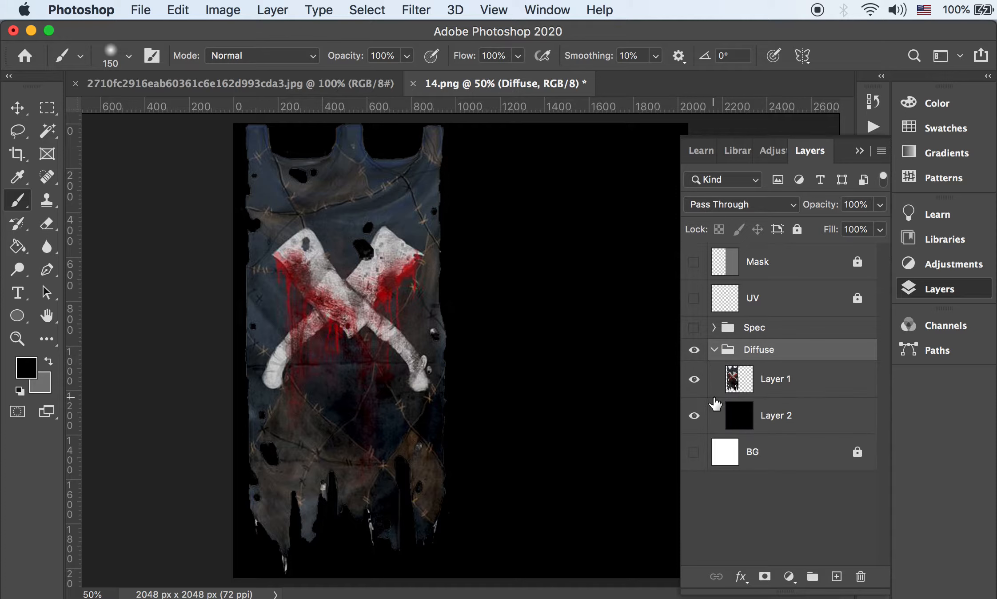
click(693, 416)
click(693, 416)
Step: Erase the white remnant beside the small hole at the cloth's right edge on Layer 1 with a 15 px eraser
key(super+plus)
key(super+plus)
click(788, 379)
key(e)
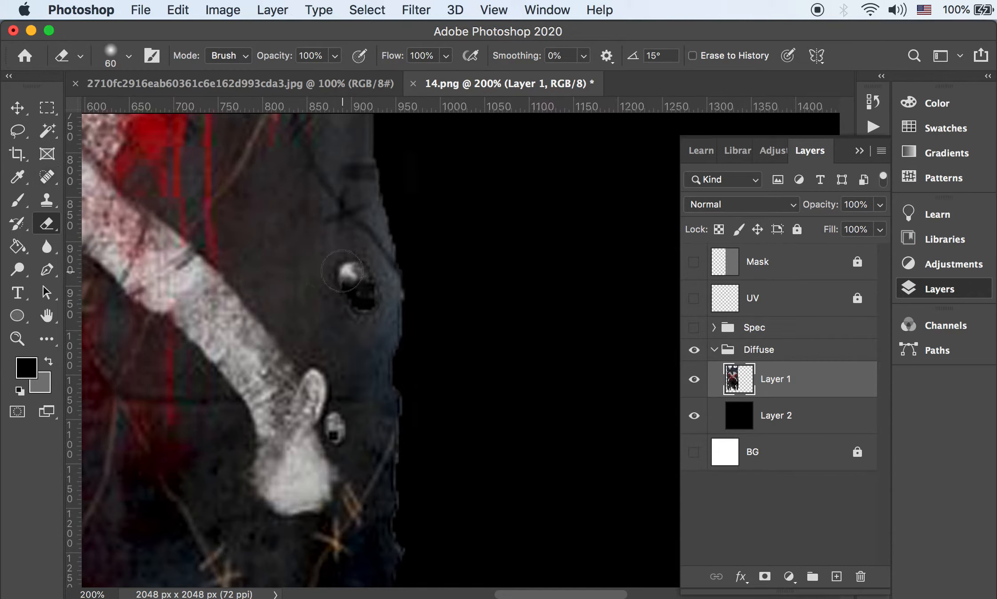
key(bracketleft)
key(bracketleft)
key(bracketleft)
key(bracketleft)
key(bracketleft)
drag(353, 276, 354, 278)
key(super+minus)
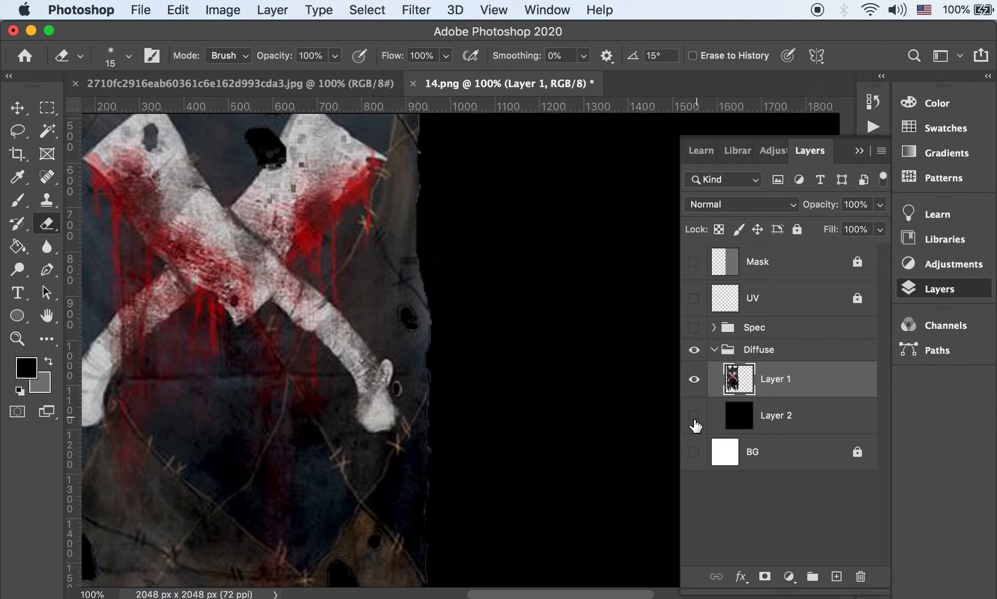
Step: Compare the upper banner over black and over transparency, leaving the black Layer 2 hidden
click(693, 416)
drag(340, 354, 566, 549)
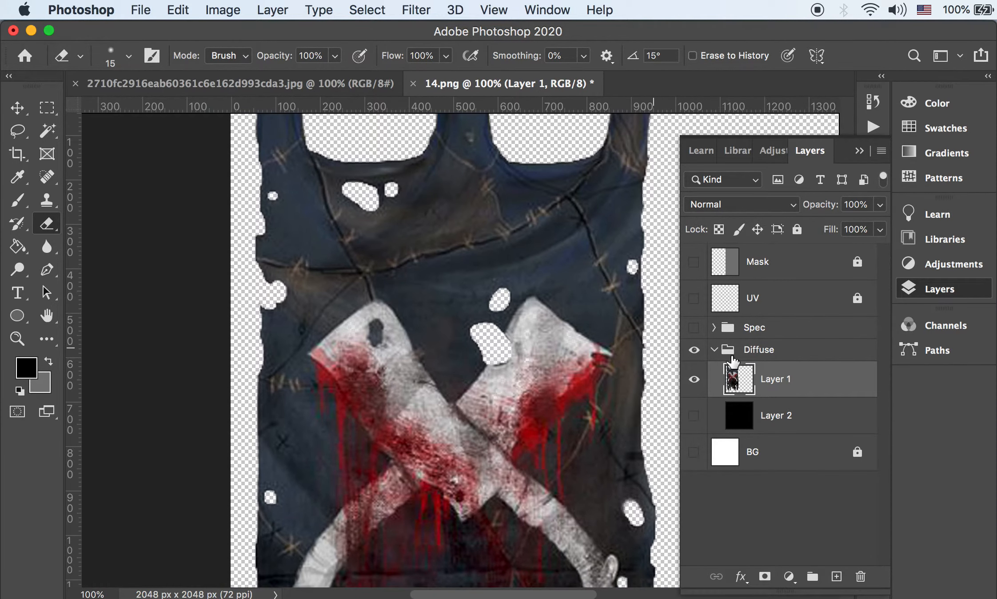
click(694, 415)
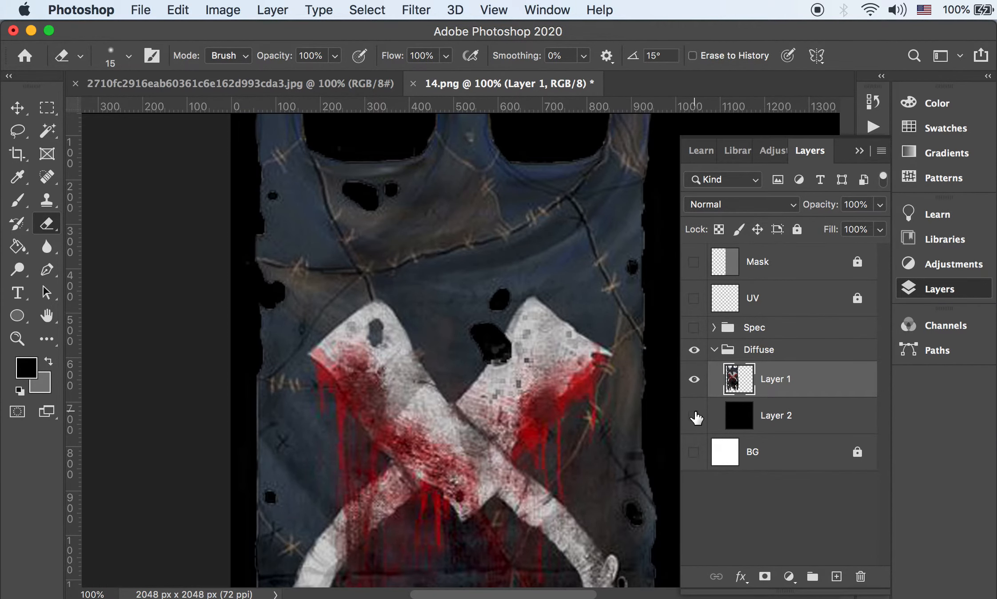
click(694, 416)
click(695, 415)
click(695, 416)
click(695, 416)
click(695, 418)
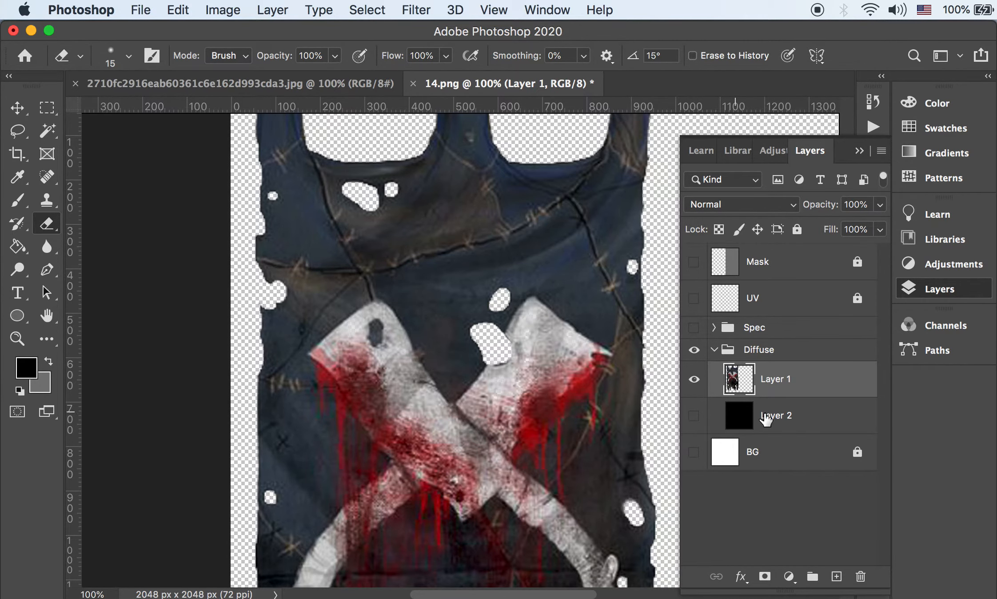
Step: Collapse the Diffuse group and compare the full specular map with the transparent diffuse banner
click(716, 351)
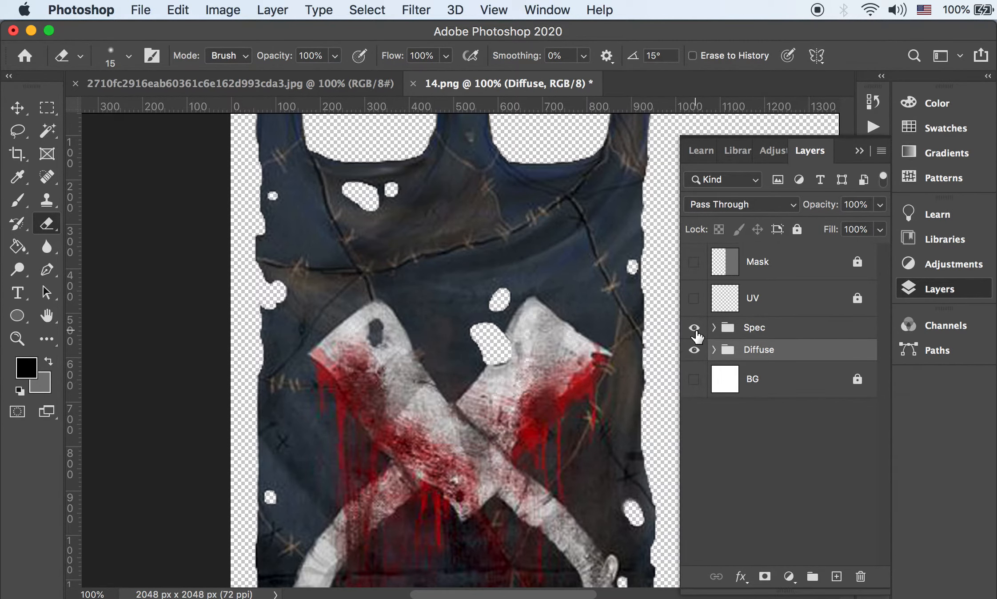
click(694, 327)
key(super+minus)
key(super+minus)
click(694, 328)
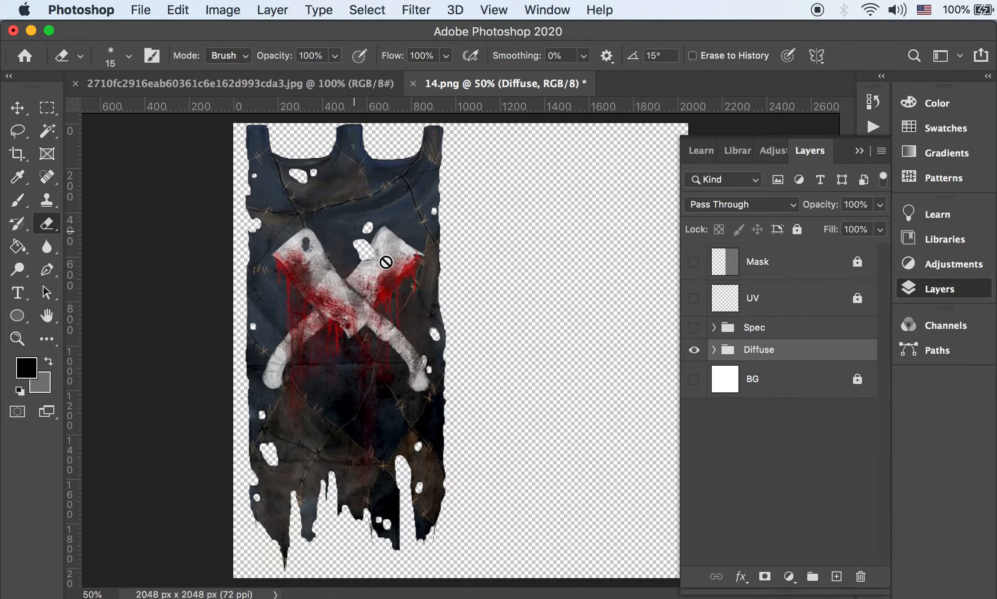
Step: Place the Fabric image from the 01Textures folder as a new layer above the Spec group
click(771, 336)
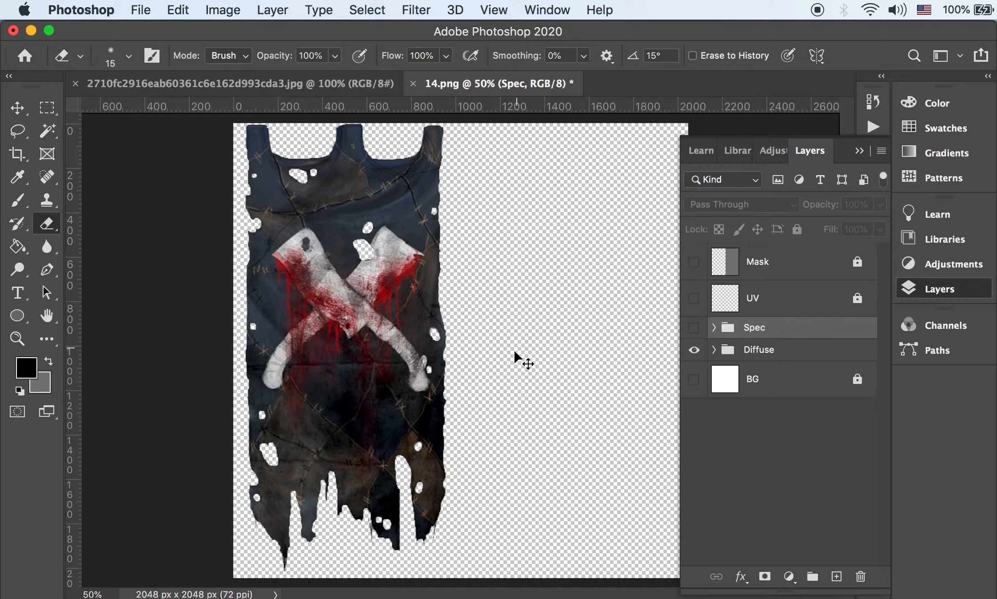
key(super+Tab)
key(super+grave)
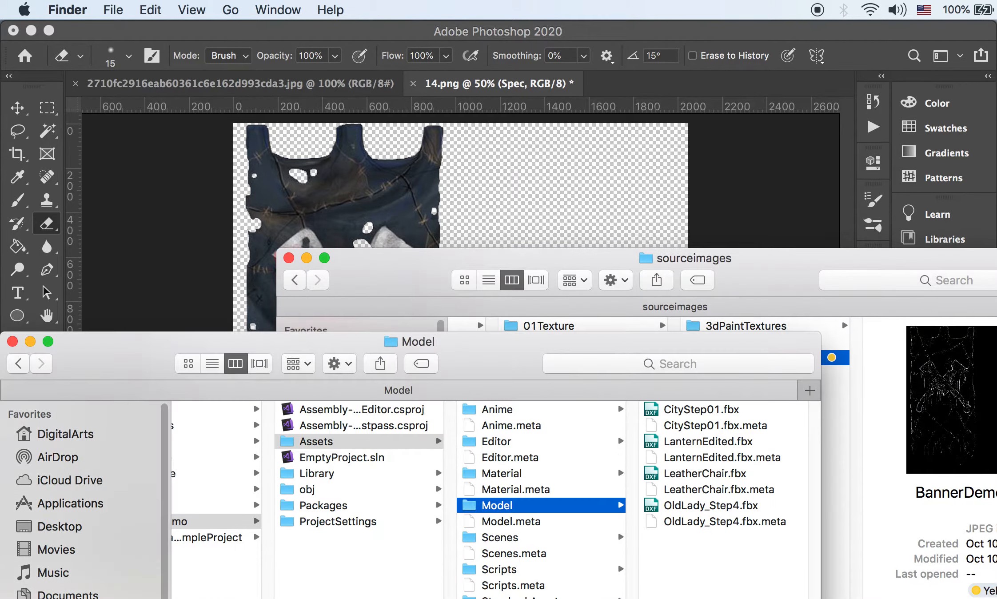
drag(741, 338, 660, 321)
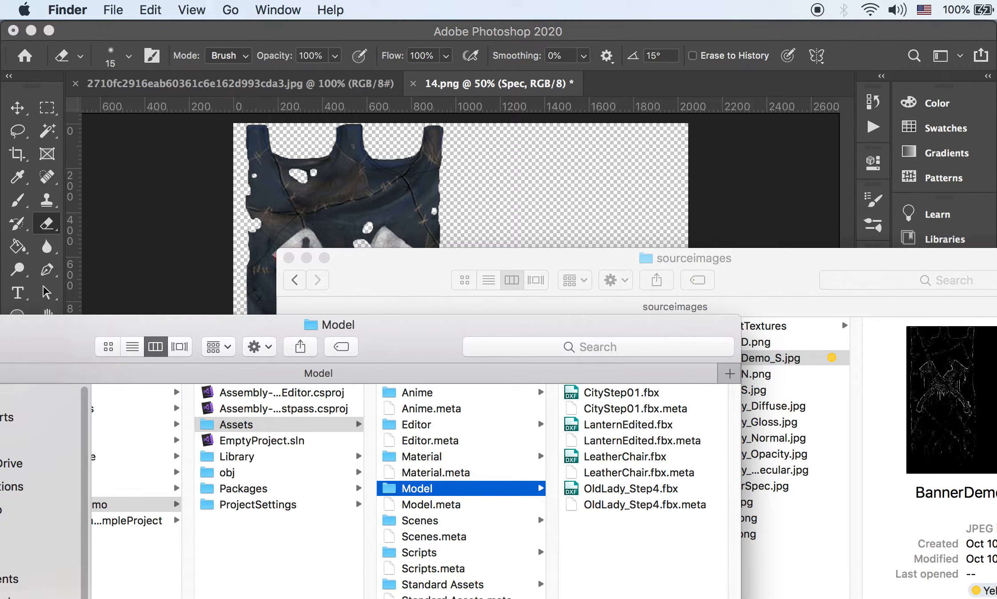
click(877, 569)
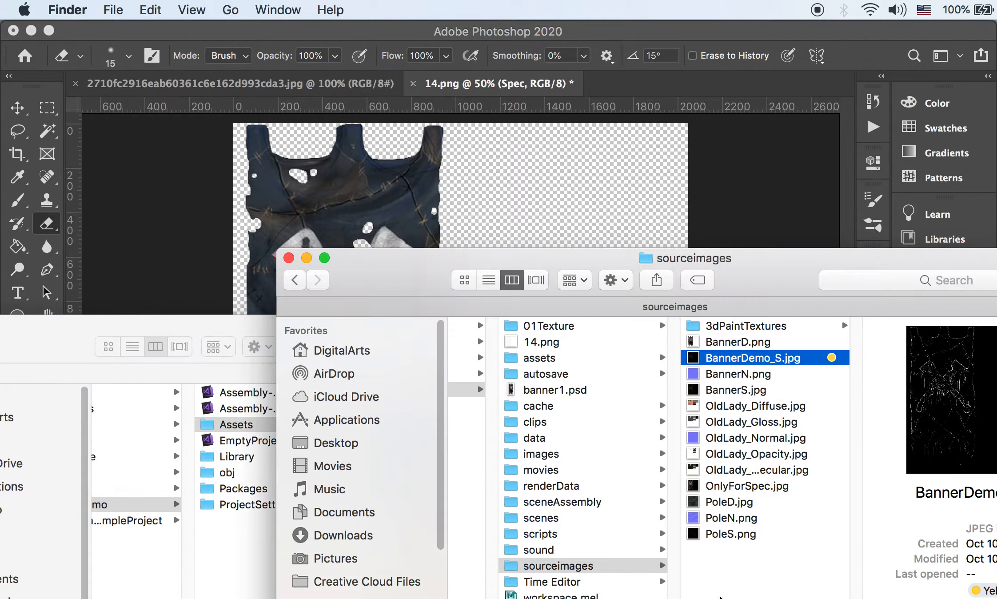
click(263, 570)
scroll(231, 515, left, 4)
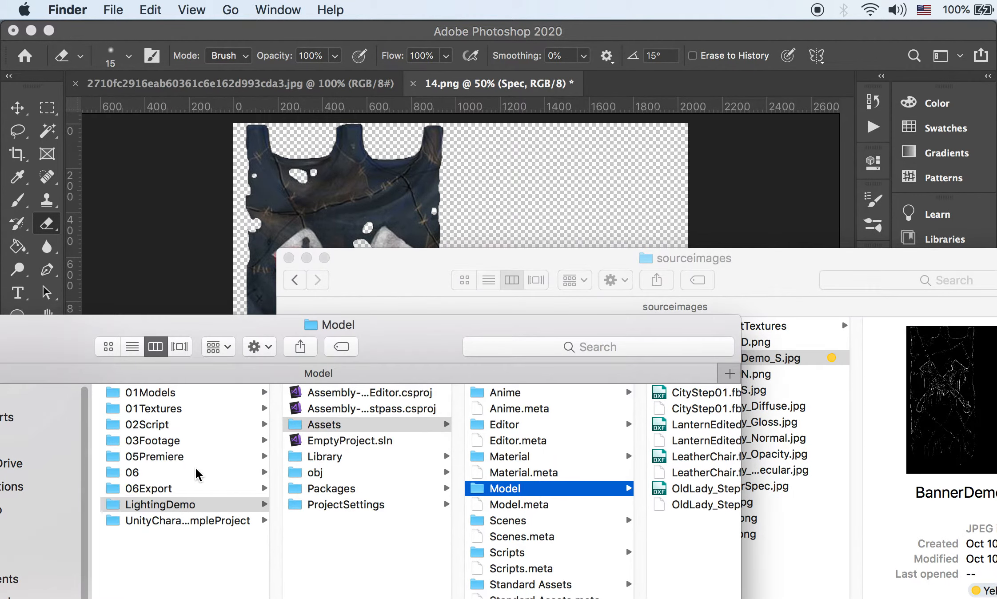
click(156, 409)
drag(318, 391, 322, 227)
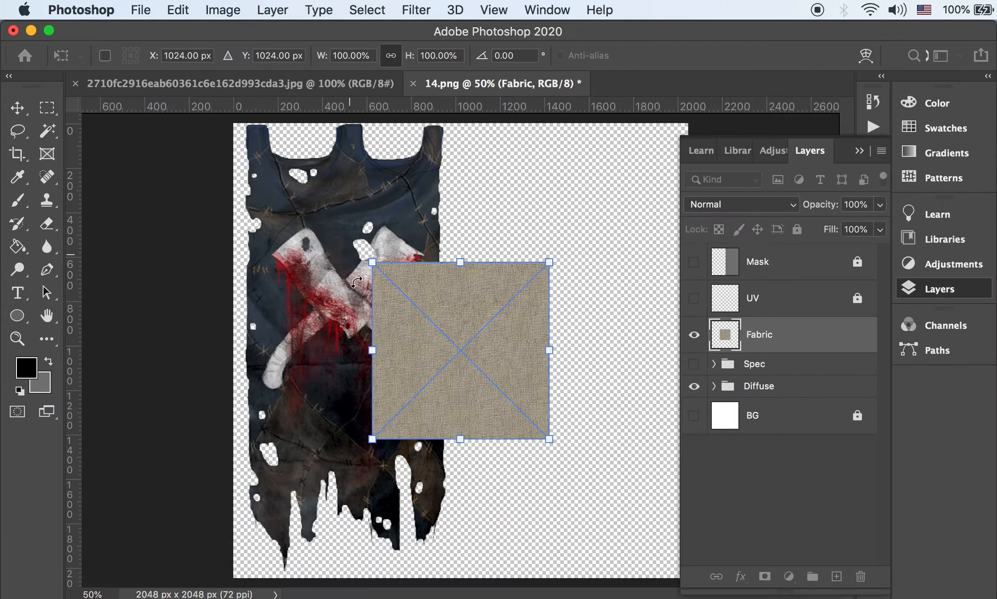
key(Return)
key(e)
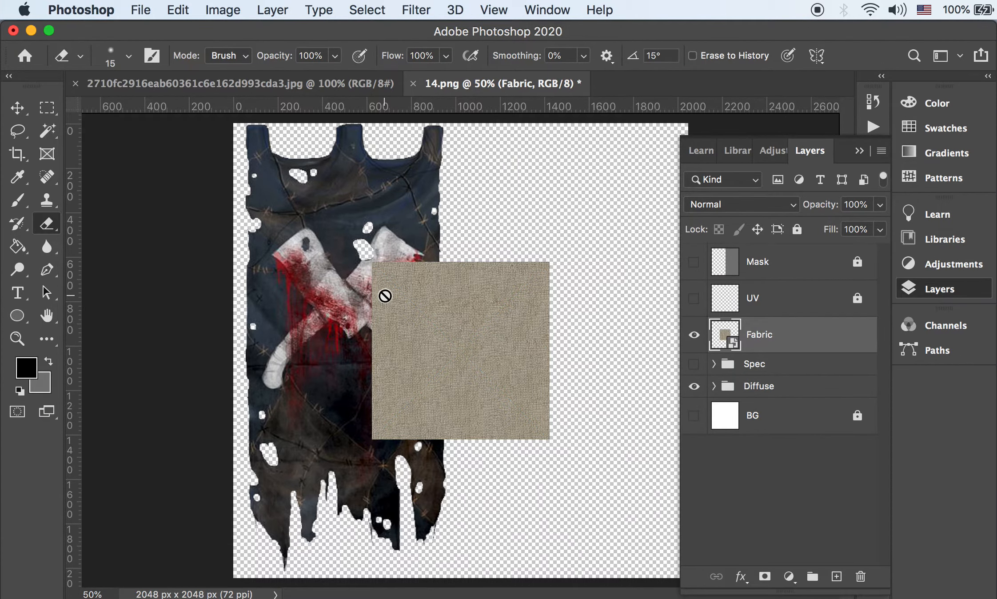
Step: Move the Fabric tile to the canvas's top-left corner and duplicate it into two columns covering the full canvas height
key(v)
mouse_move(491, 350)
mouse_down()
mouse_move(383, 240)
mouse_move(345, 217)
mouse_move(517, 222)
mouse_move(528, 233)
mouse_move(520, 231)
mouse_up()
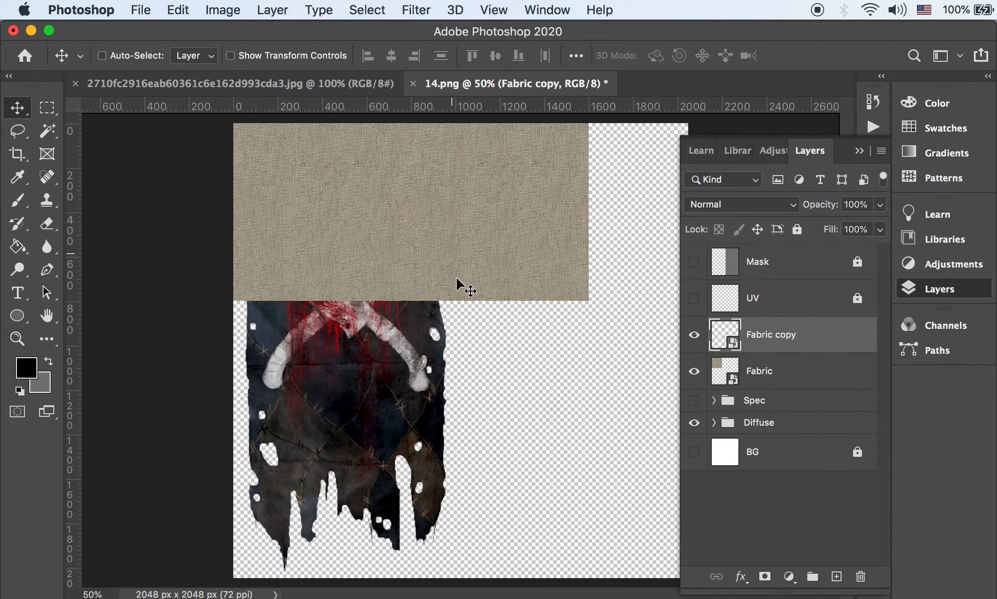
shift+click(769, 377)
alt+drag(418, 194, 422, 380)
drag(421, 381, 450, 353)
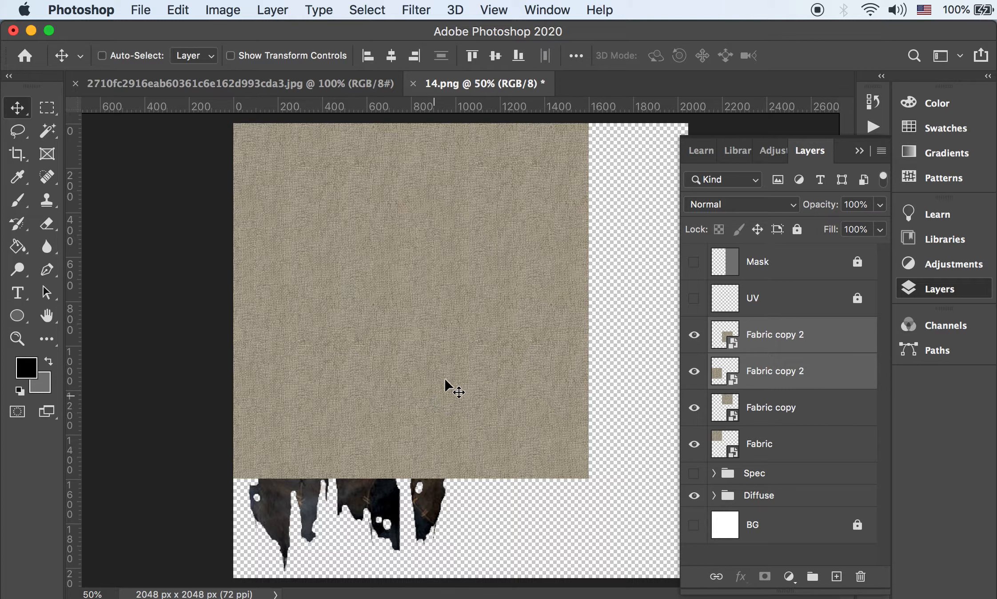
drag(452, 452, 459, 524)
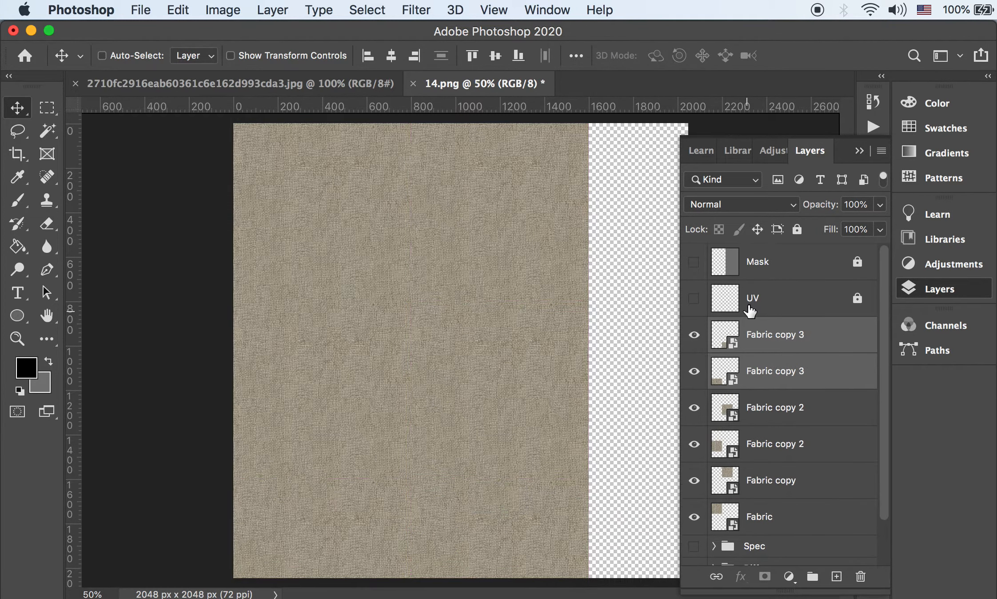
Step: Group all six Fabric tile layers and merge the group into a single layer
super+click(769, 374)
shift+click(765, 514)
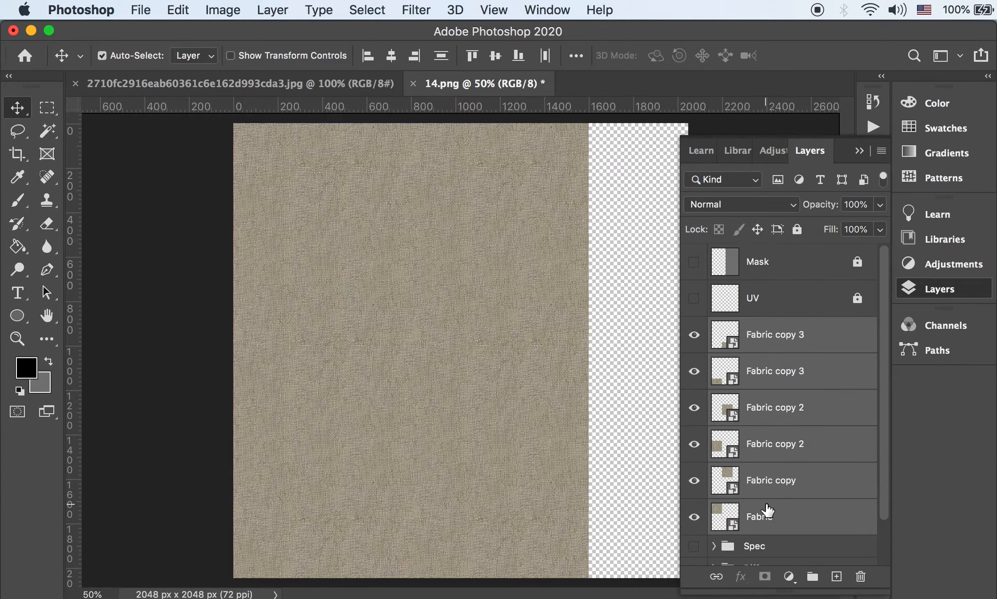
key(super+g)
click(754, 357)
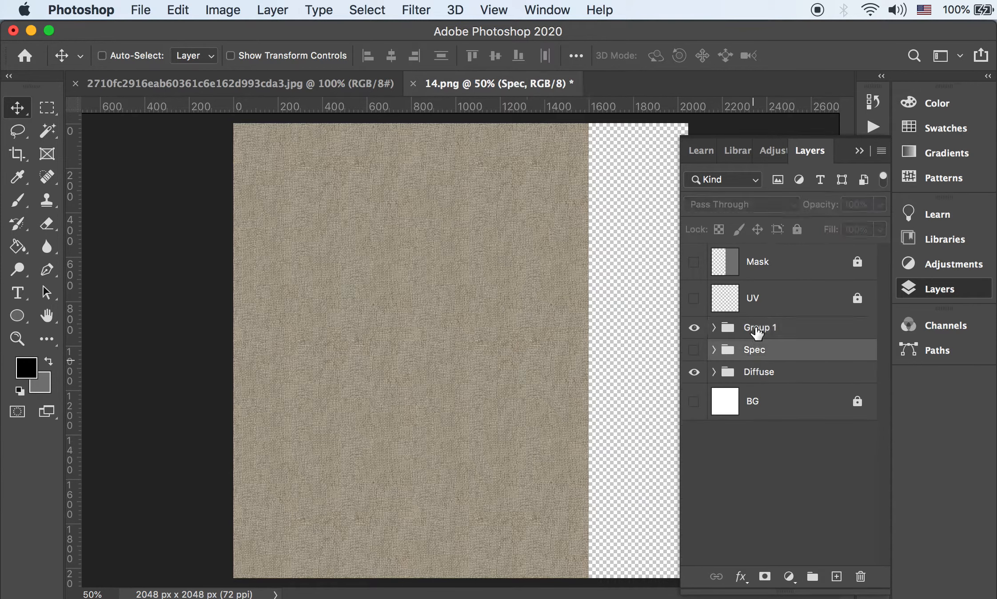
click(759, 331)
key(super+e)
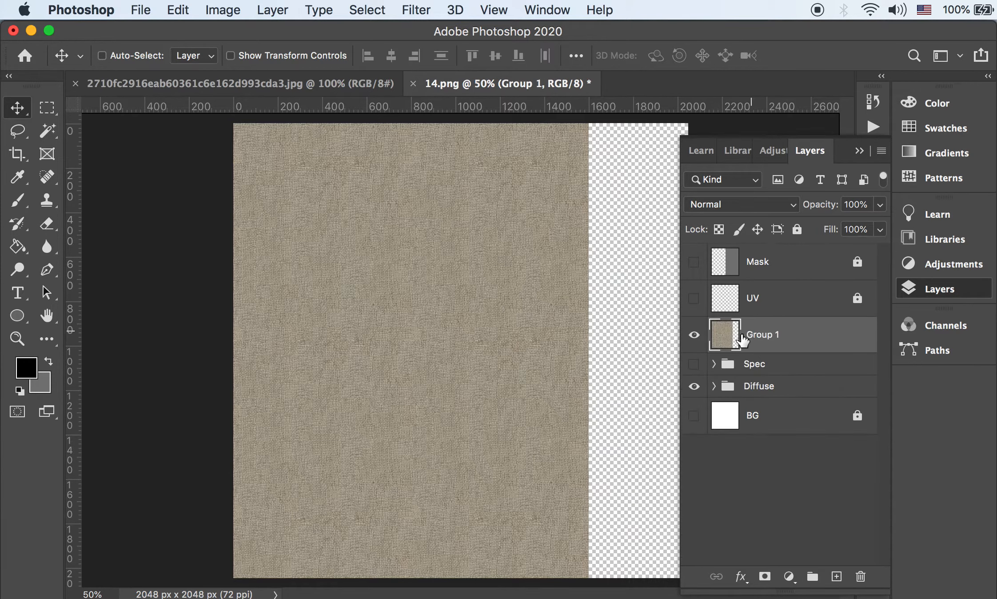
Step: Check the canvas with and without the merged fabric layer, and select the Spec group
click(697, 336)
click(696, 336)
key(super+minus)
click(757, 364)
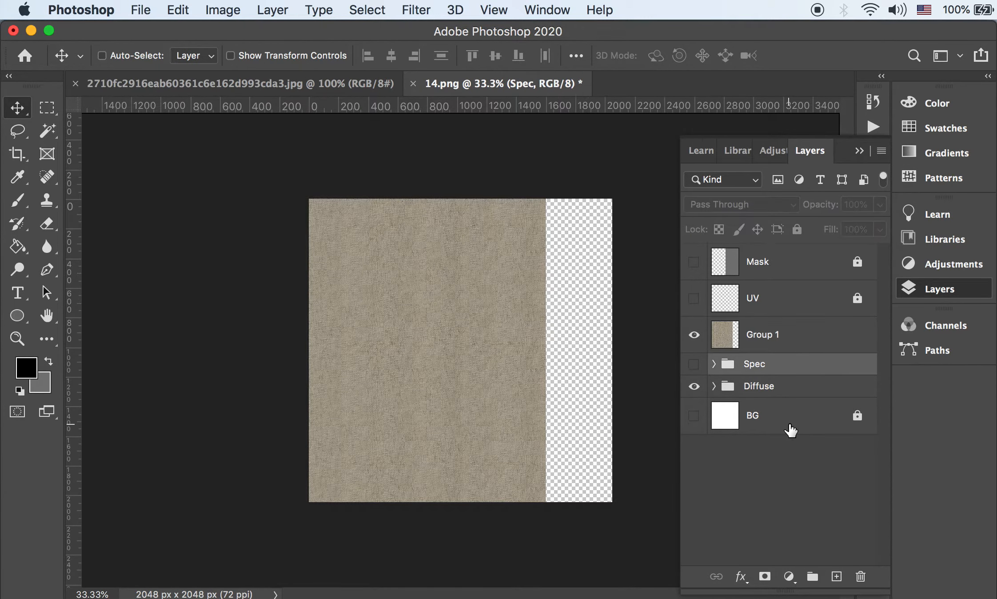
Step: Add a new layer beneath the merged fabric layer and fill it with the grey swatch colour
click(833, 574)
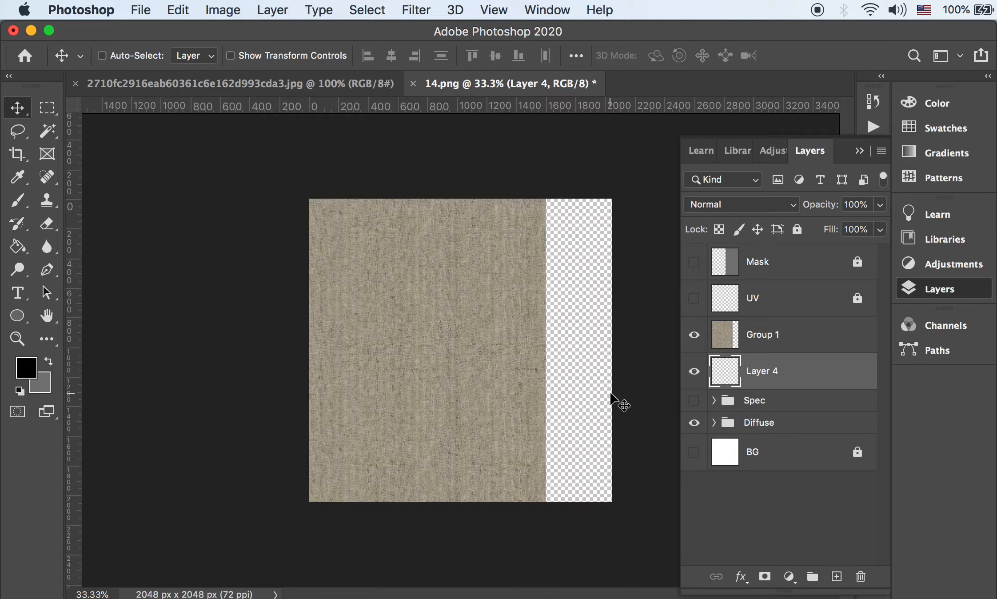
key(g)
key(x)
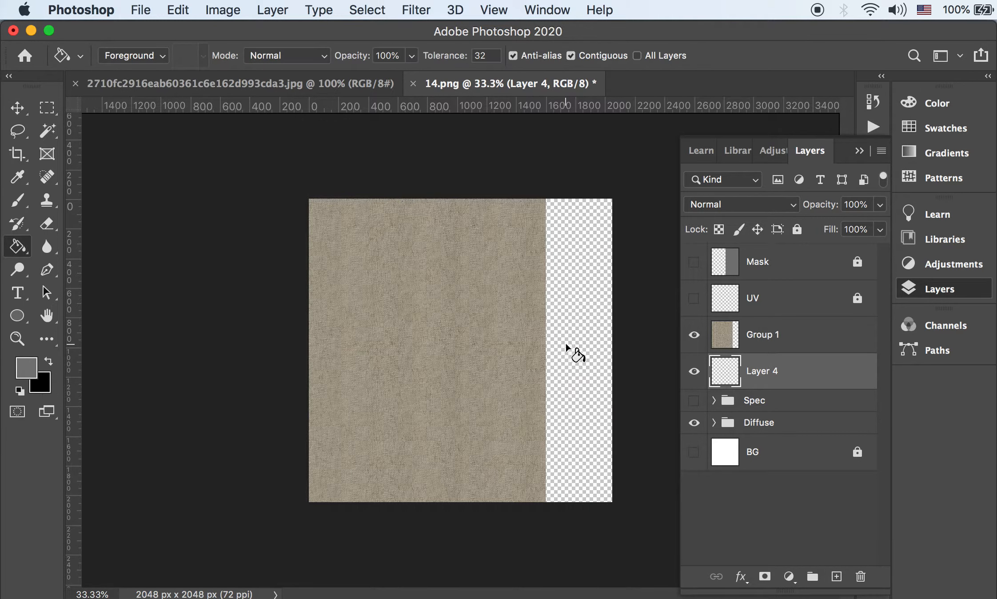
click(572, 353)
Step: Group the merged fabric layer with the grey layer and name the group Normal
shift+click(771, 341)
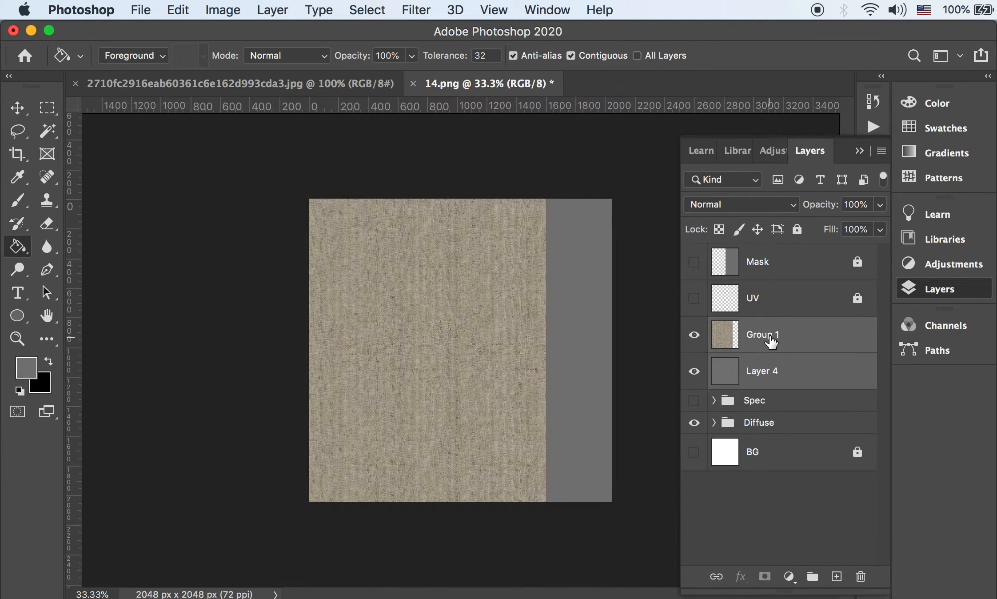
key(super+g)
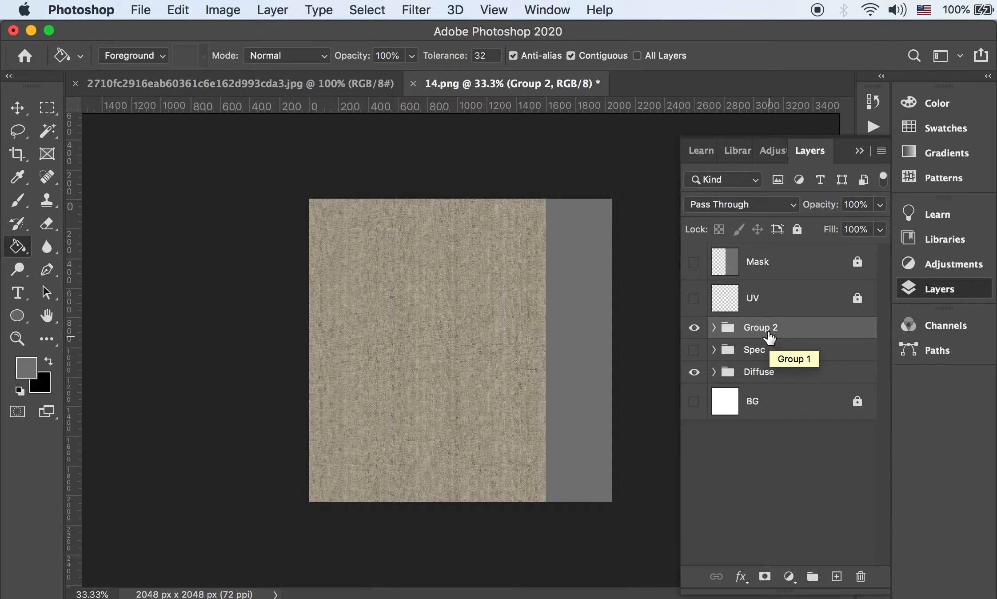
double_click(769, 329)
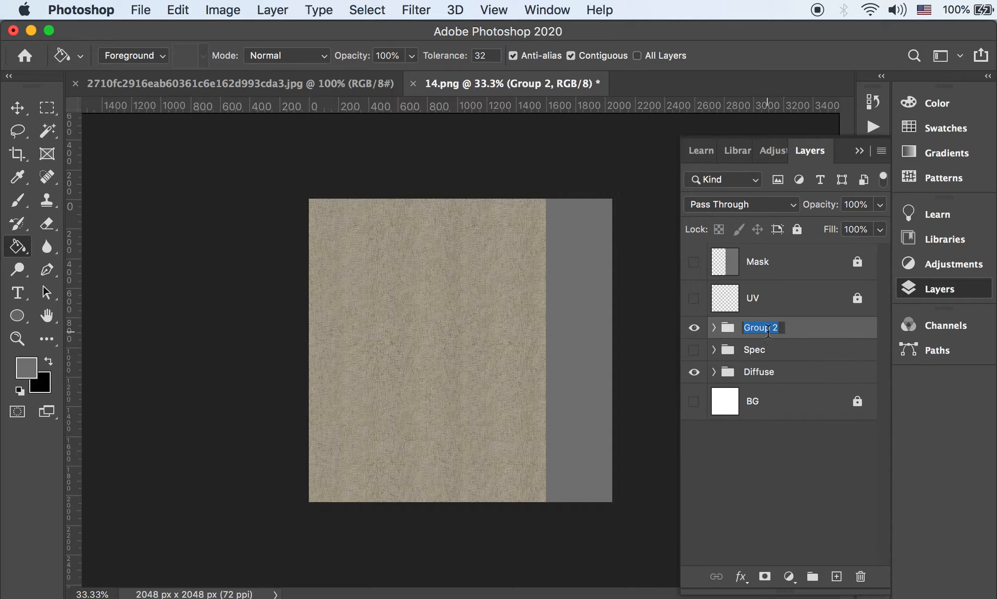
text(Normal)
click(758, 350)
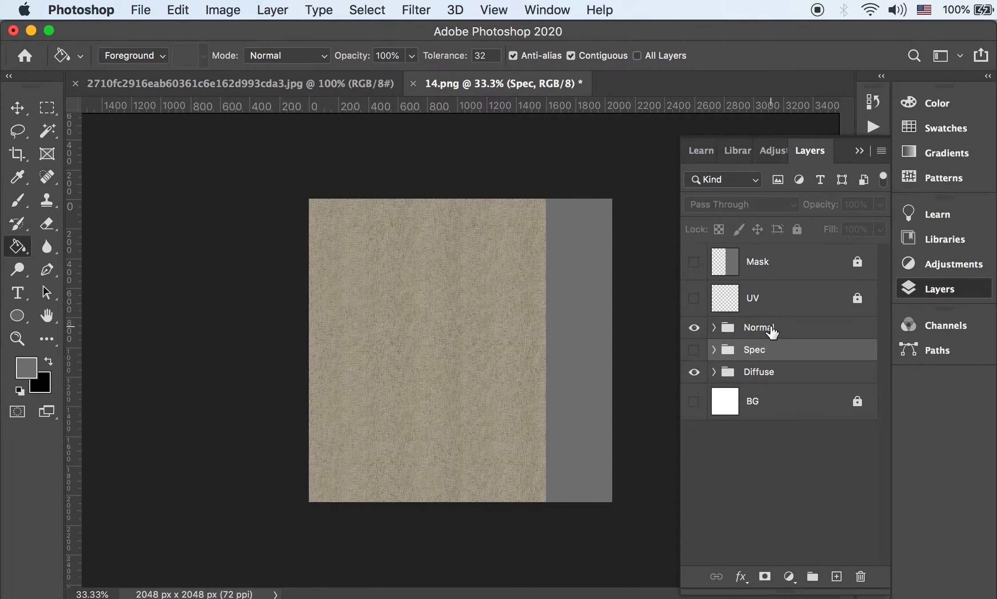
click(771, 331)
Step: Save a JPEG copy of the document as forNormal.jpg in the OldLady folder
key(super+shift+s)
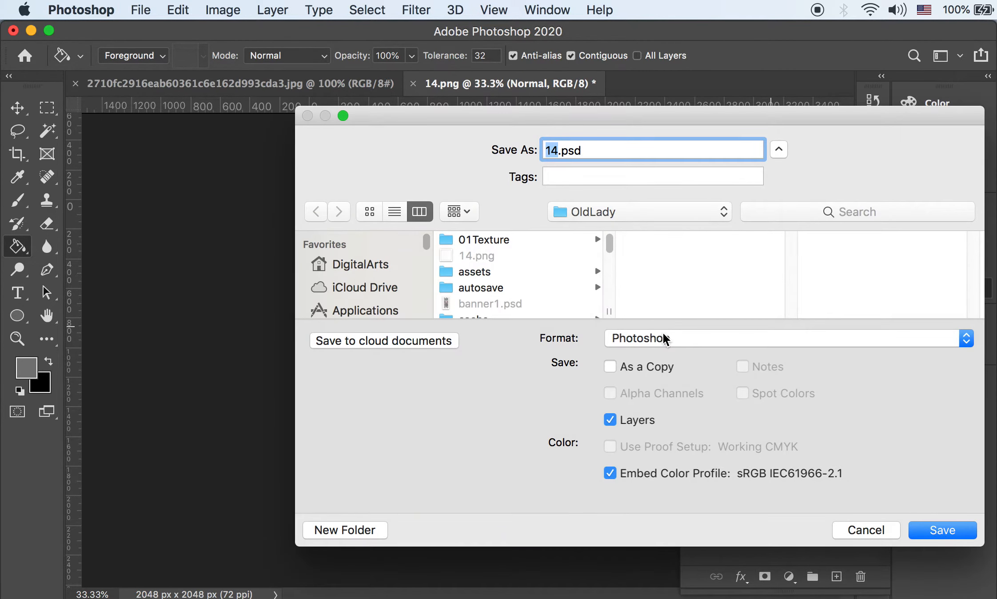
click(663, 337)
click(648, 450)
text(forNormal)
key(Return)
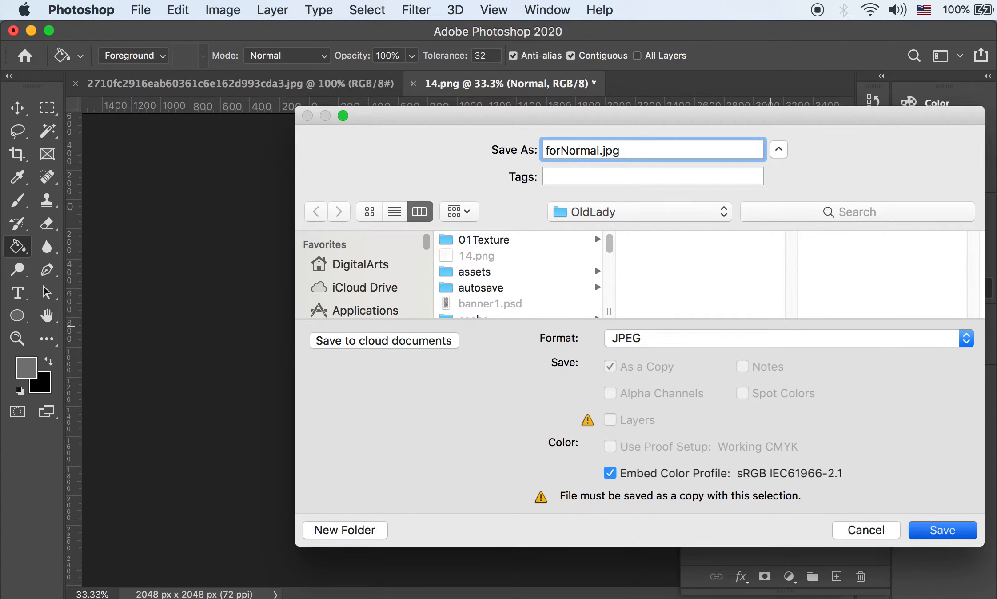
key(Return)
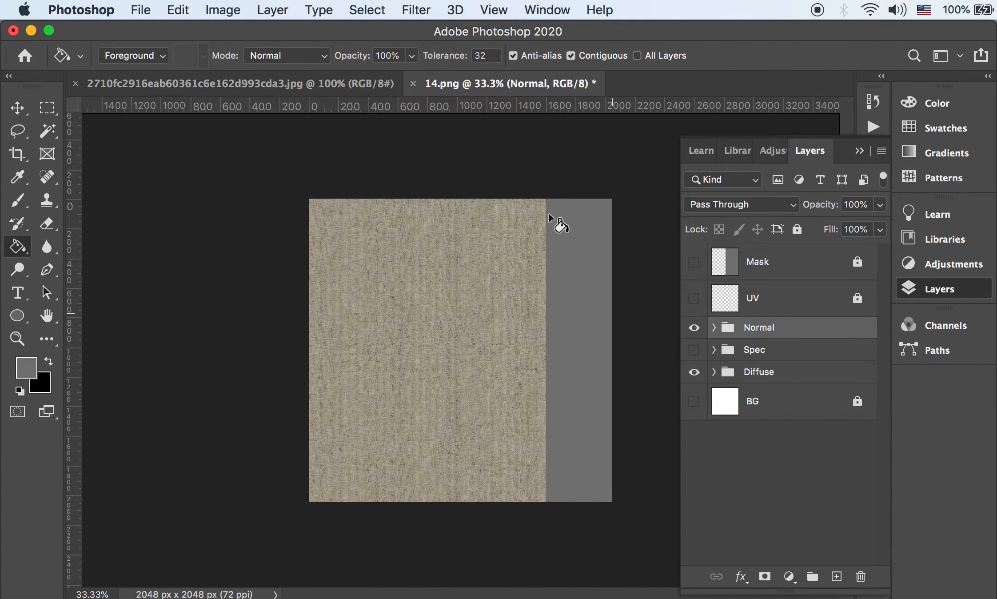
Step: Save the layered document in Photoshop format as 14.psd in the OldLady folder
key(super+shift+s)
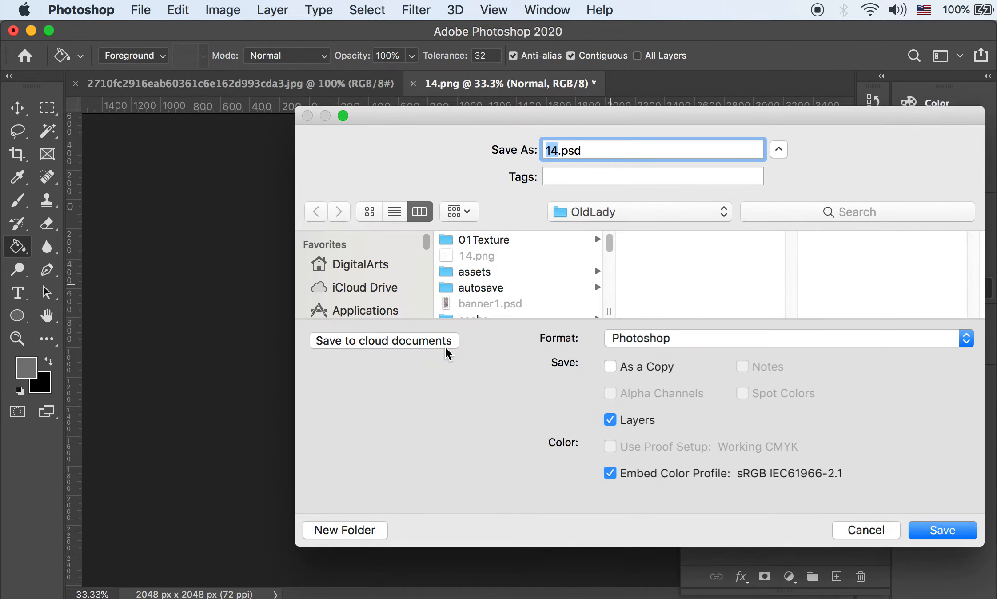
key(Return)
key(Return)
Step: Switch to Finder and move forNormal.jpg into the sourceimages folder
key(super+Tab)
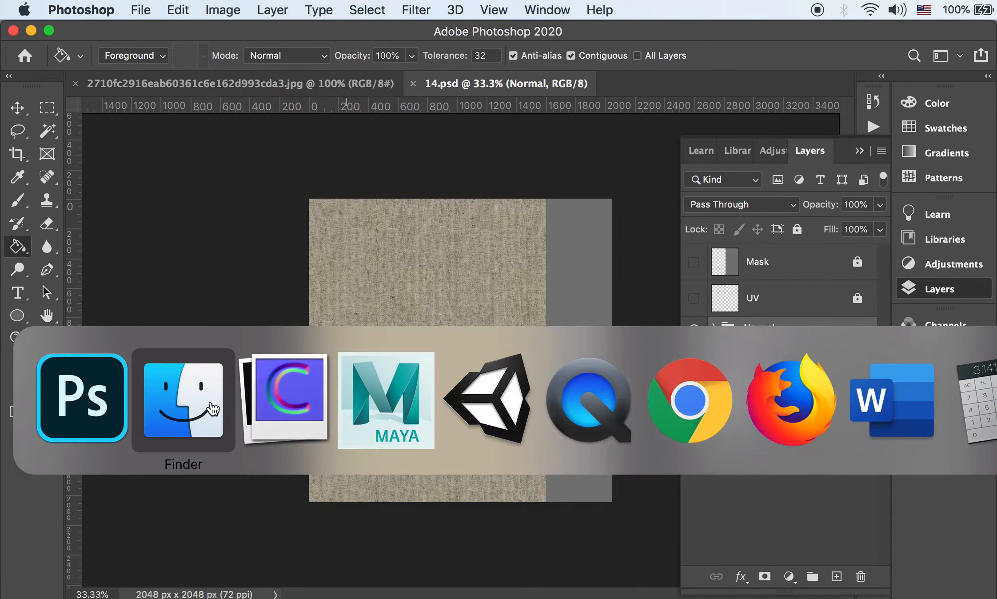
click(837, 481)
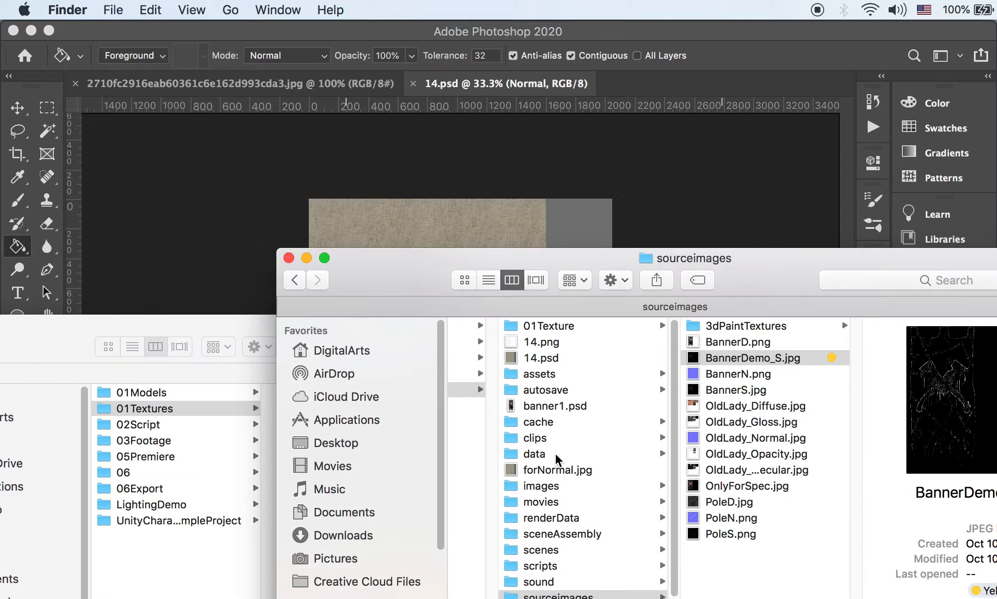
drag(546, 471, 761, 391)
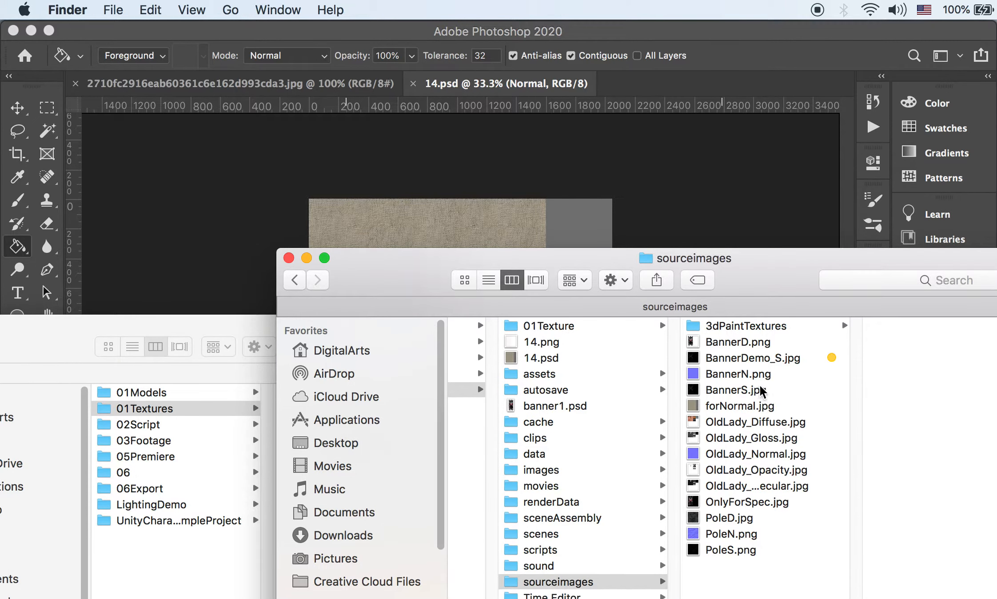
click(749, 406)
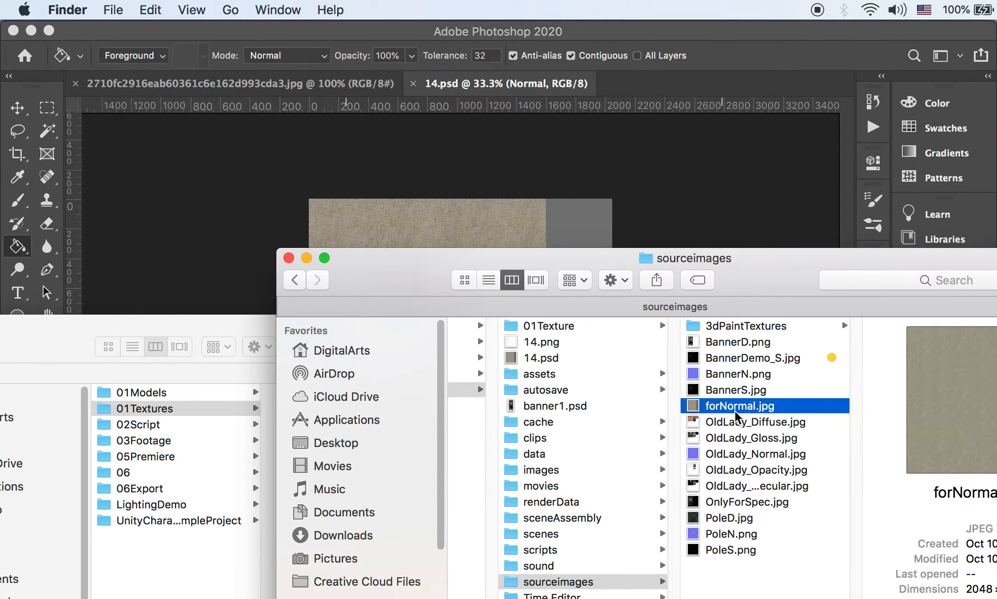
Step: Switch to CrazyBump, open forNormal.jpg from sourceimages as a photograph, and choose the first of the two proposed shapes
key(super+Tab)
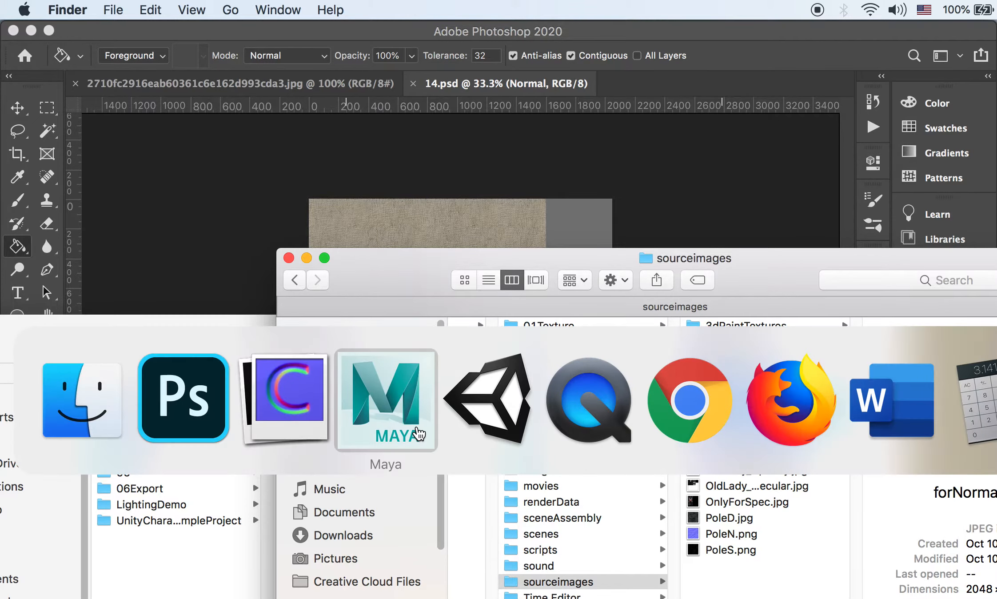
click(316, 416)
key(super+o)
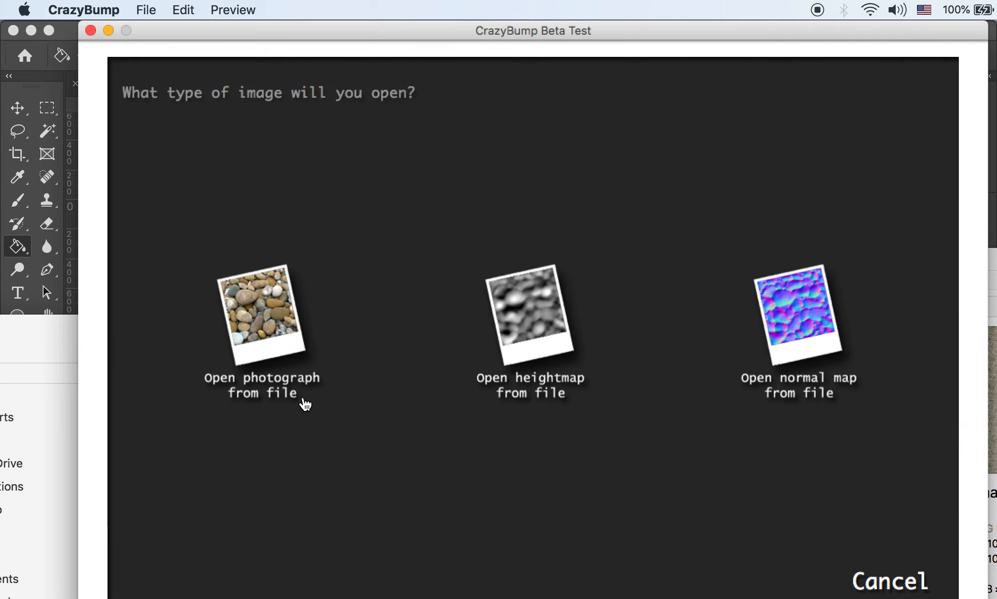
click(278, 319)
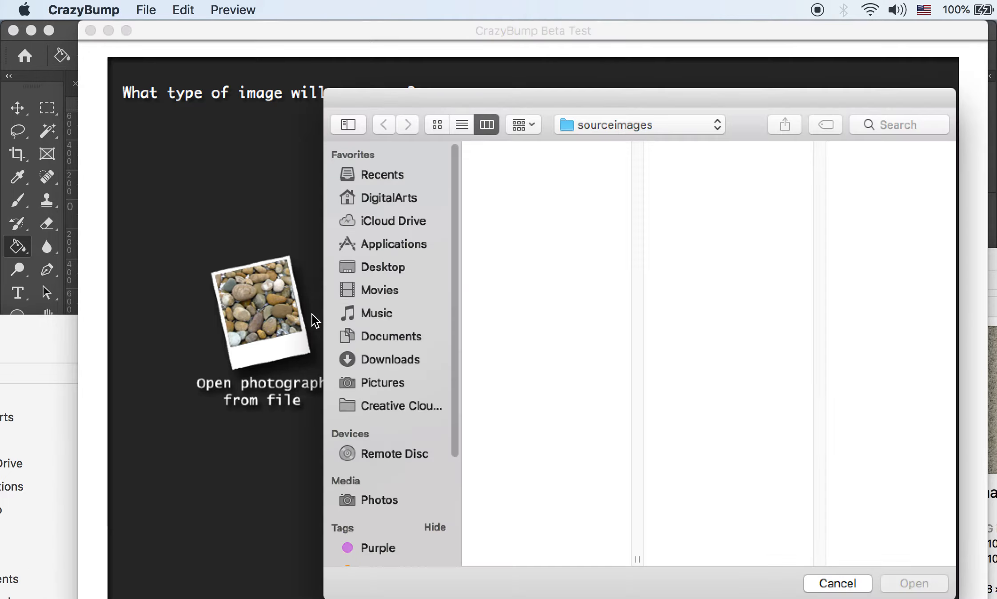
click(502, 230)
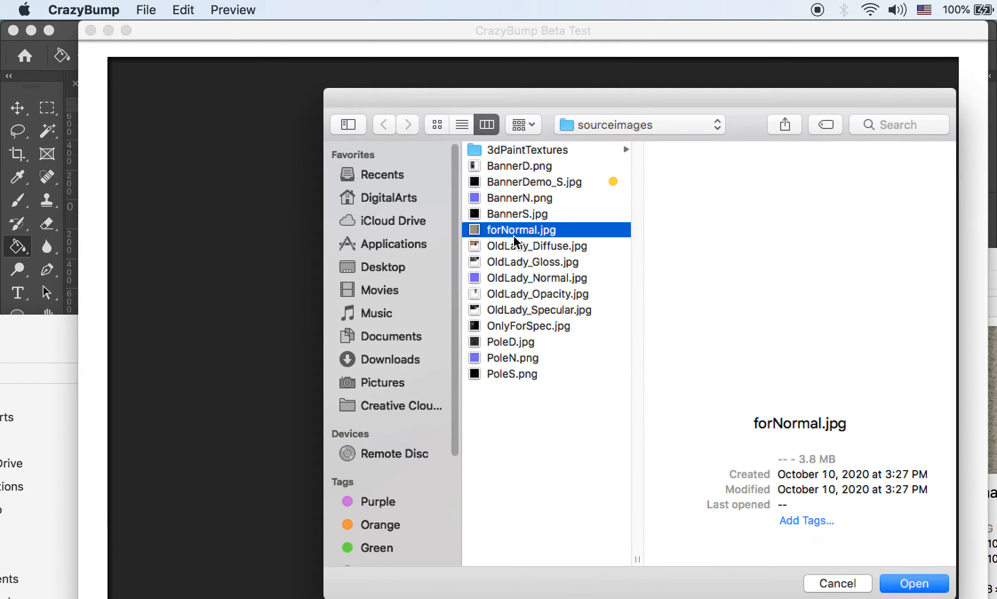
click(911, 585)
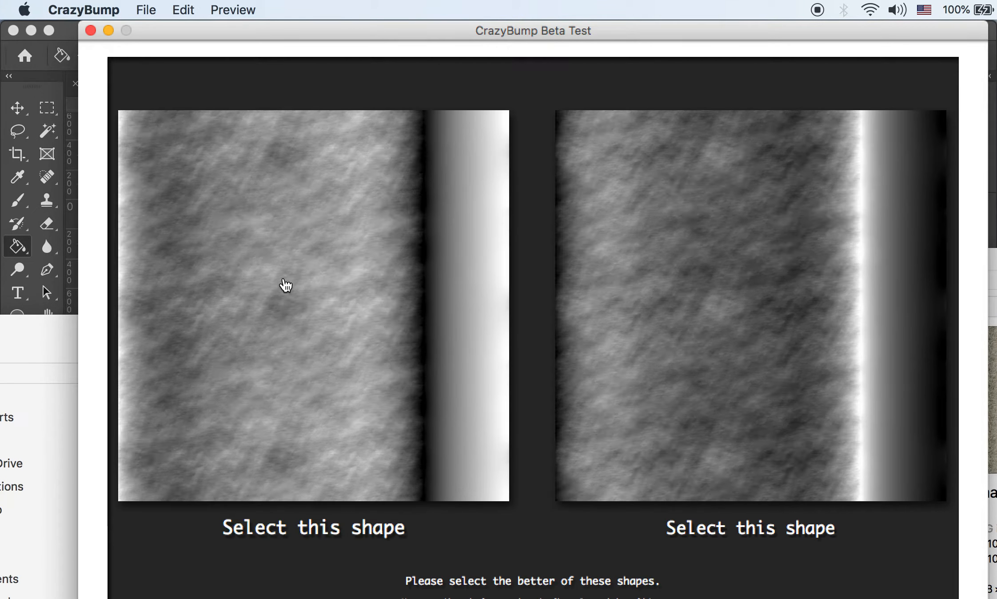
click(285, 283)
Step: Examine the fabric relief up close in the 3D preview, then move the preview window aside
click(251, 231)
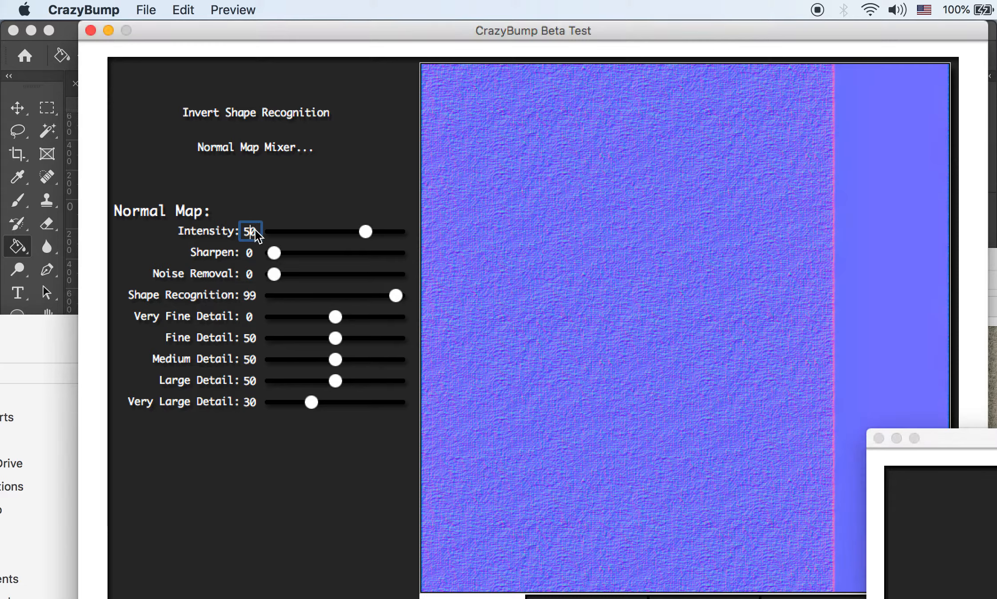
drag(944, 434, 252, 130)
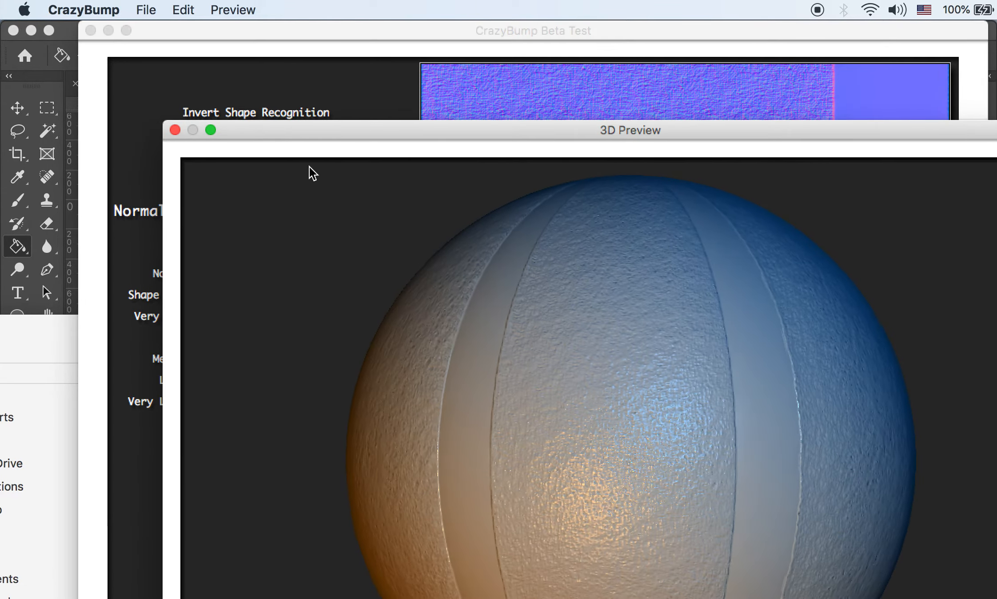
scroll(577, 387, up, 5)
mouse_move(579, 387)
mouse_down()
mouse_move(591, 391)
mouse_move(573, 387)
mouse_up()
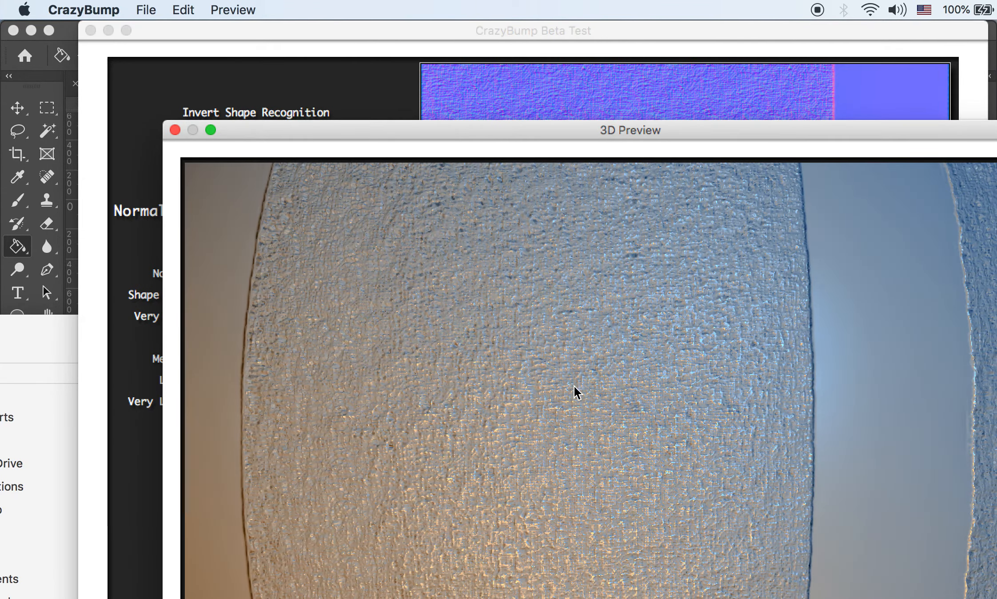
scroll(572, 388, up, 3)
scroll(582, 382, up, 3)
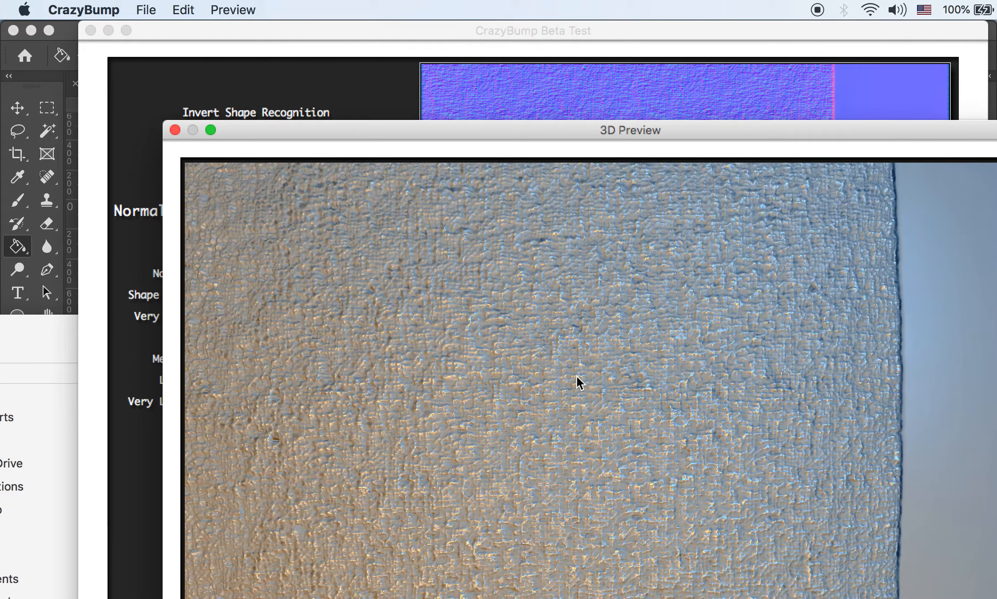
drag(408, 136, 995, 284)
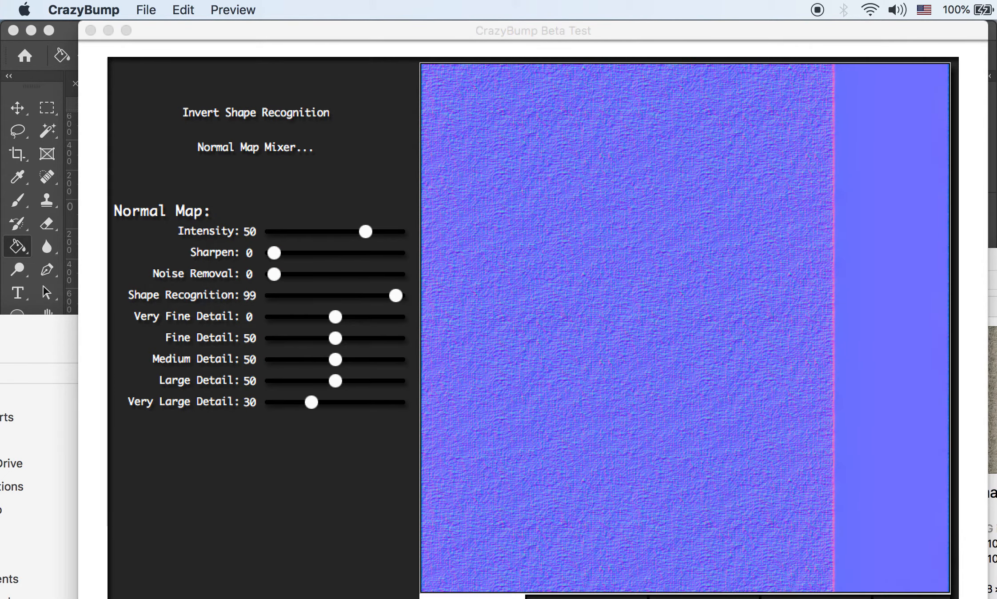
Step: Set the normal map's Intensity to 25
click(250, 231)
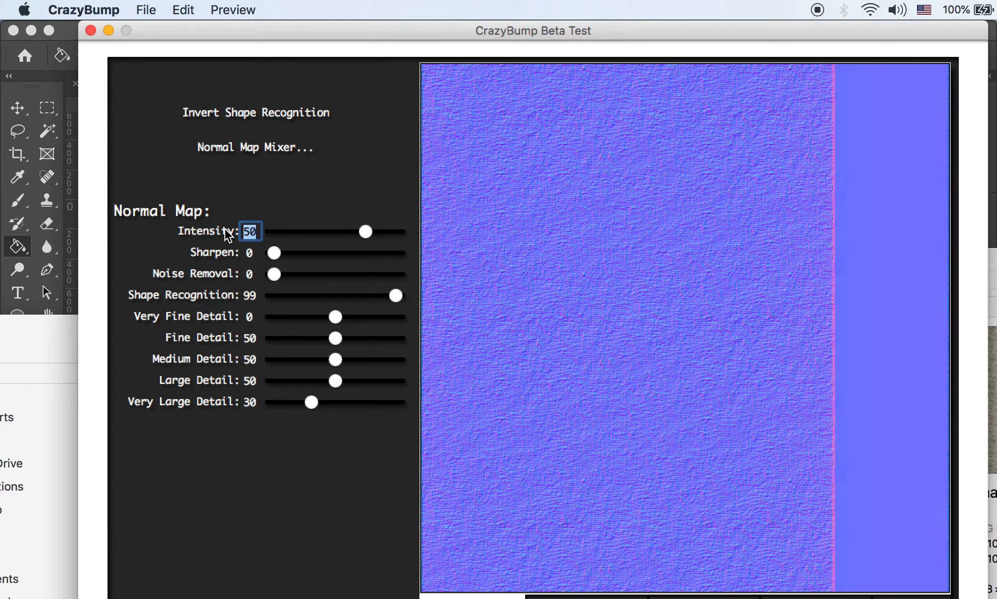
text(25)
key(Return)
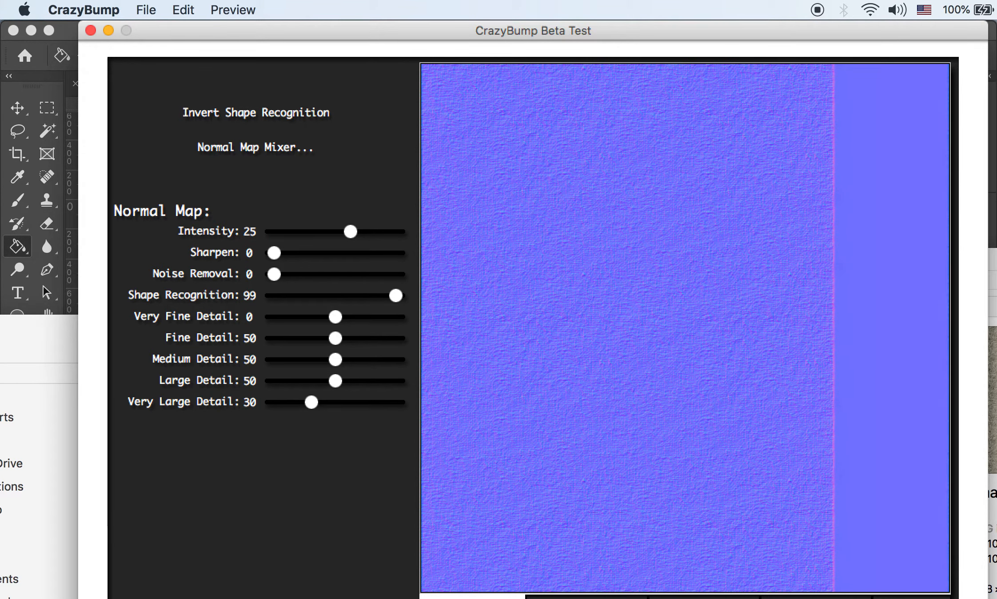
Step: Save the normal map in sourceimages as BannerDemo_N, matching the naming of BannerDemo_S.jpg
key(super+s)
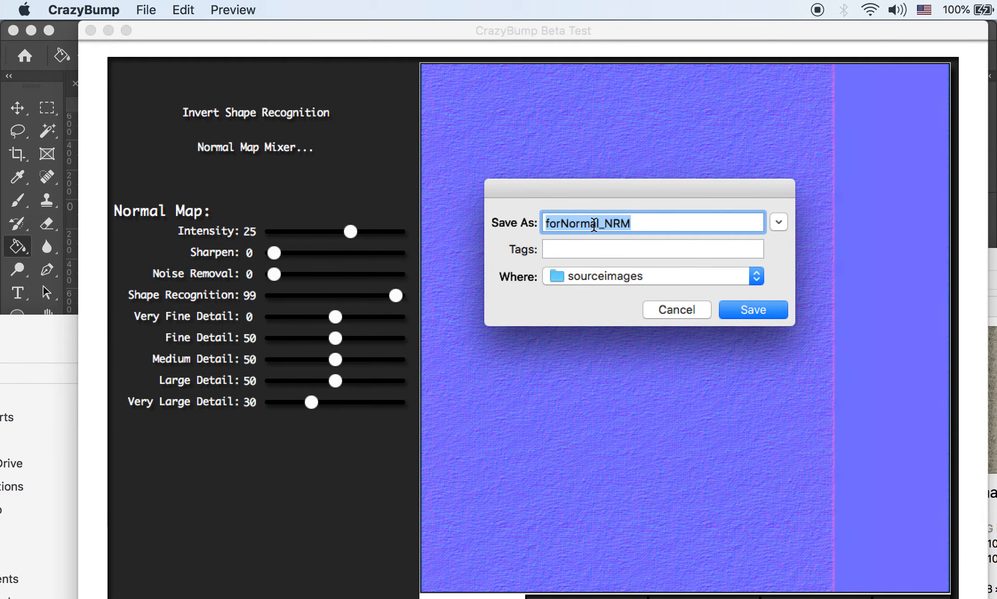
key(super+Tab)
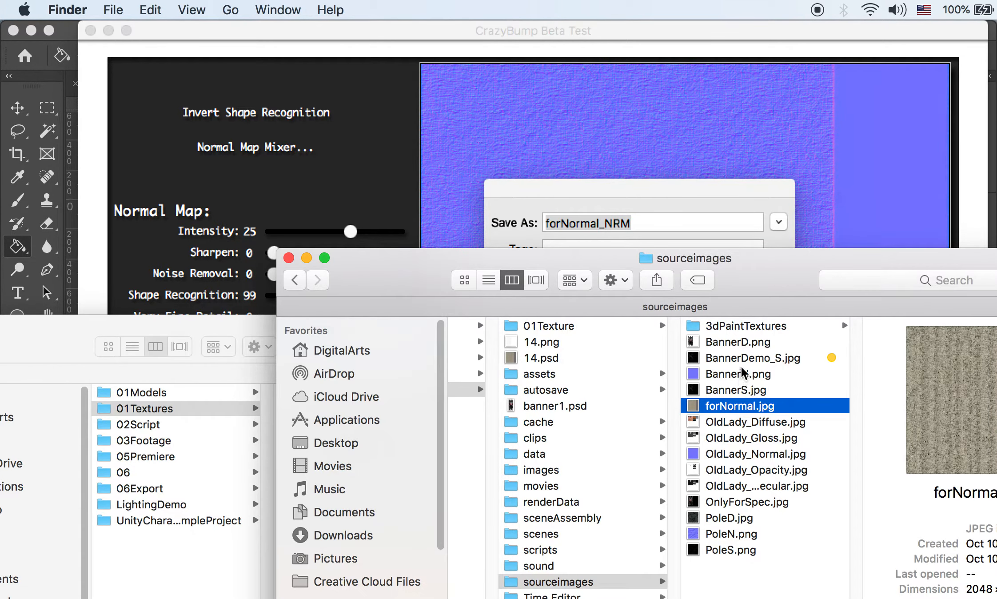
click(756, 358)
click(757, 359)
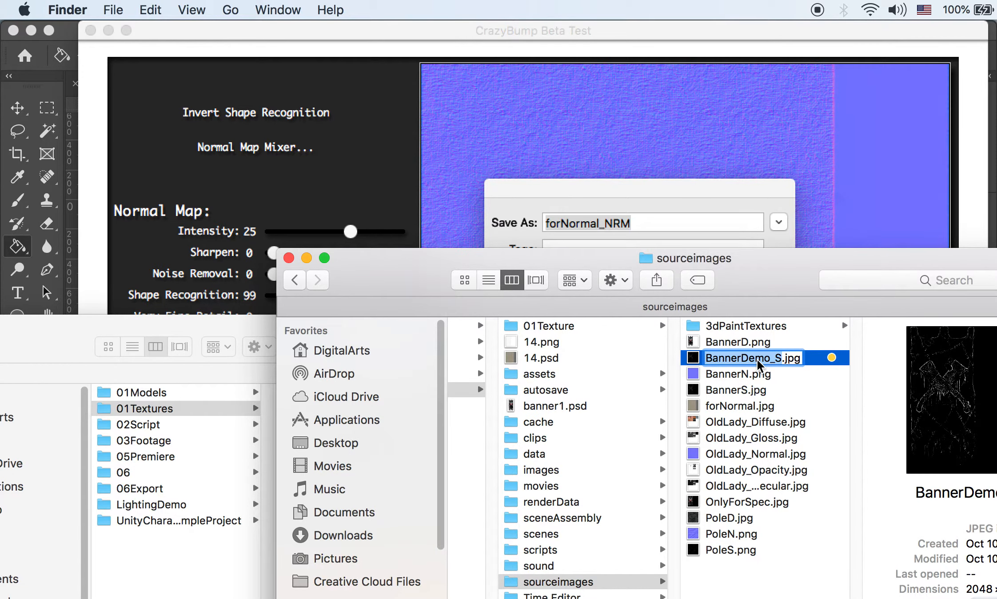
click(678, 247)
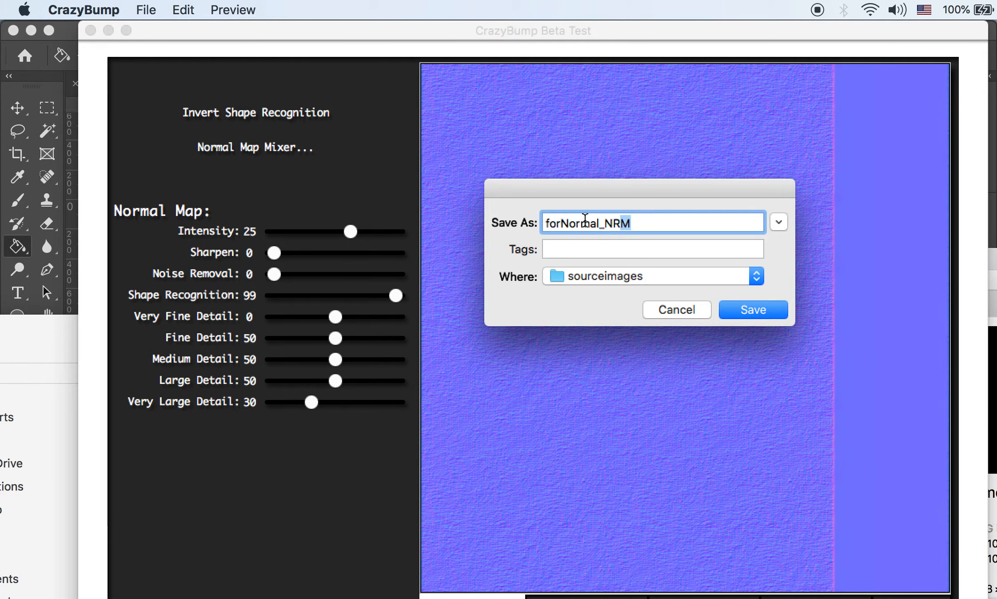
text(BannerDemo_N)
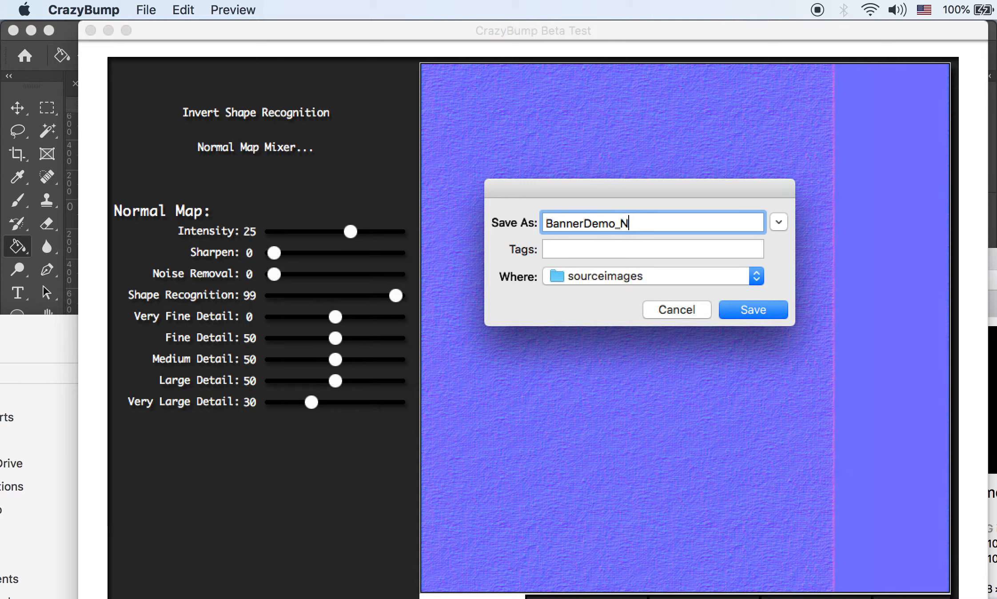
key(Return)
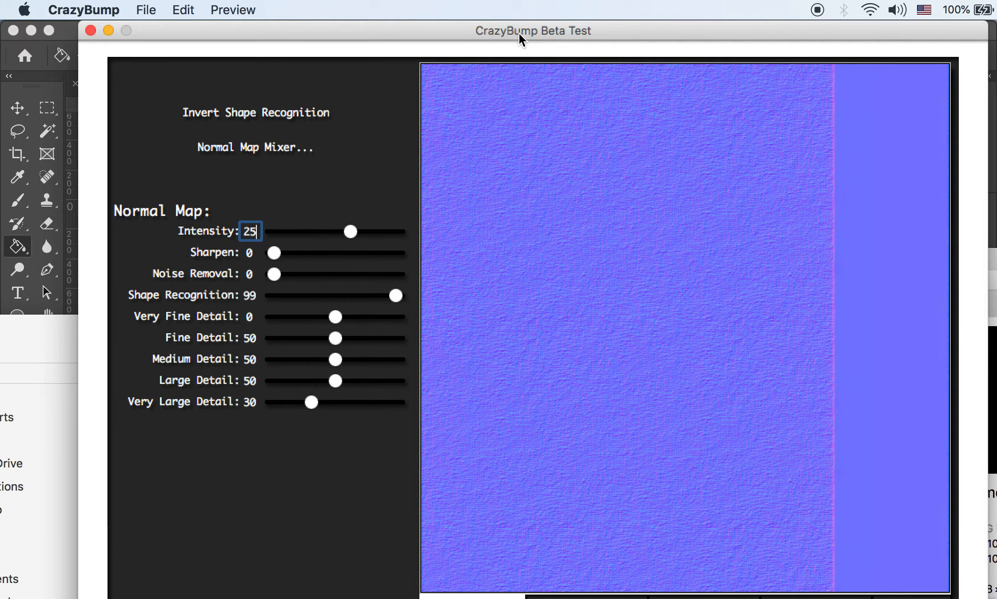
Step: Quit CrazyBump and tag BannerDemo_N.png yellow in Finder's sourceimages folder
key(super+q)
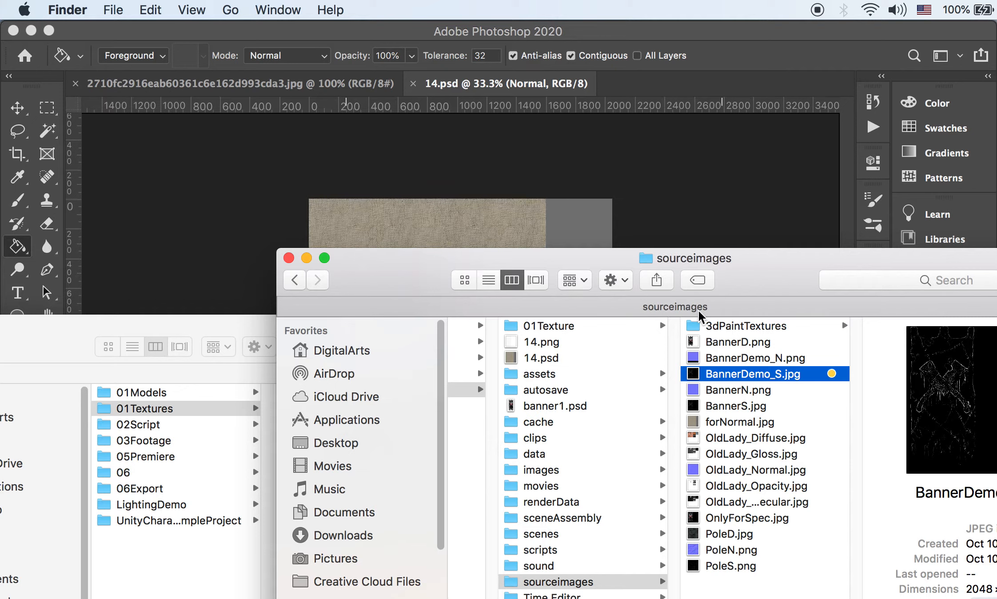
click(755, 344)
click(728, 358)
drag(741, 274, 579, 227)
right_click(599, 310)
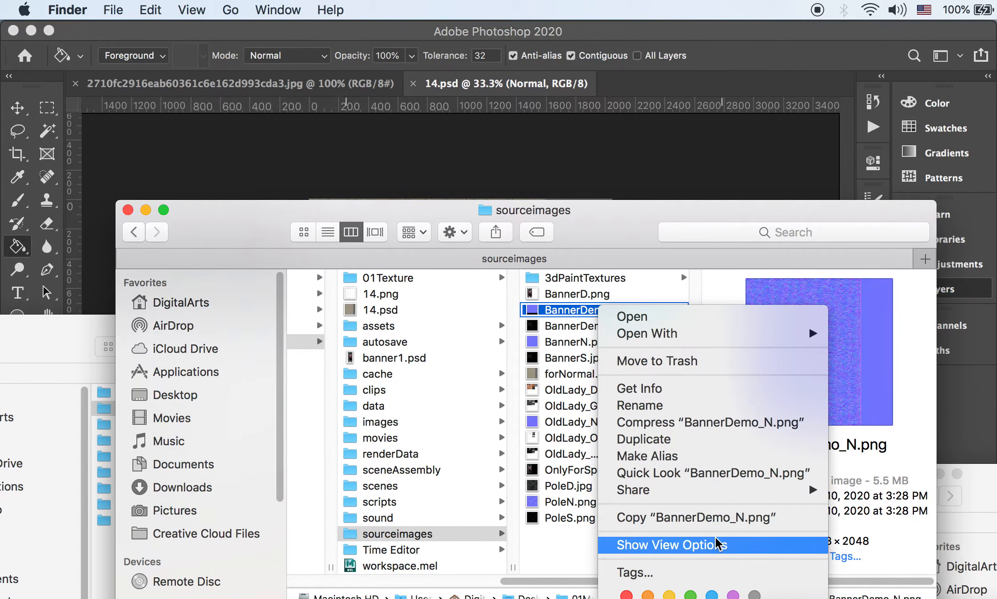
click(669, 594)
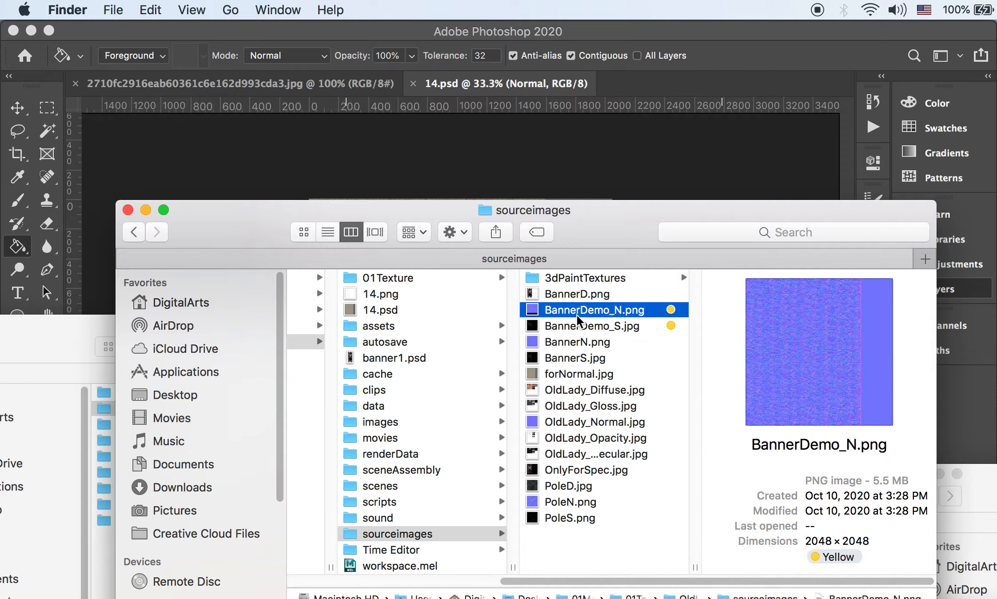
Step: Delete forNormal.jpg and OnlyForSpec.jpg from the sourceimages folder
click(571, 375)
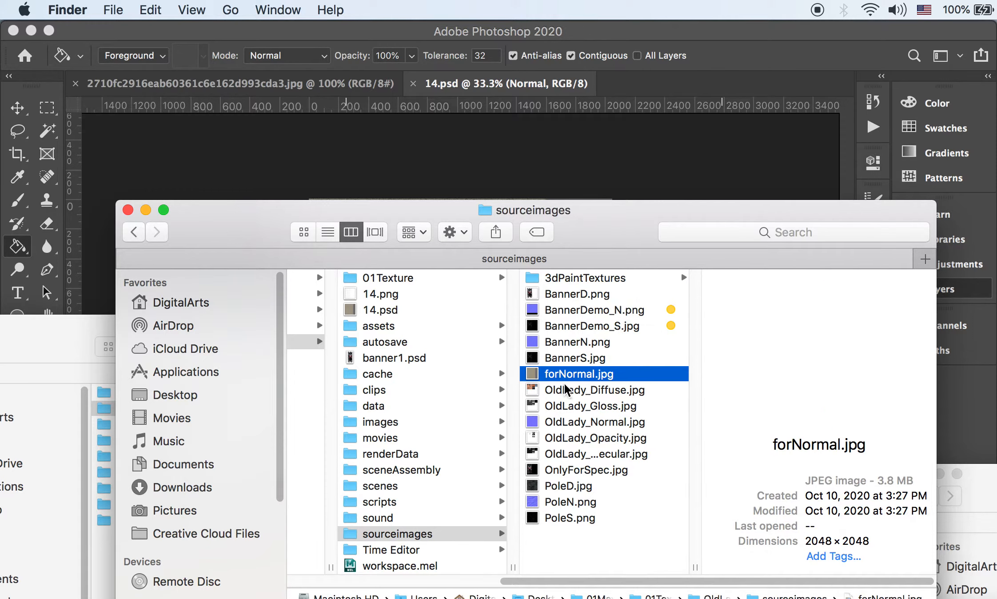
super+click(576, 470)
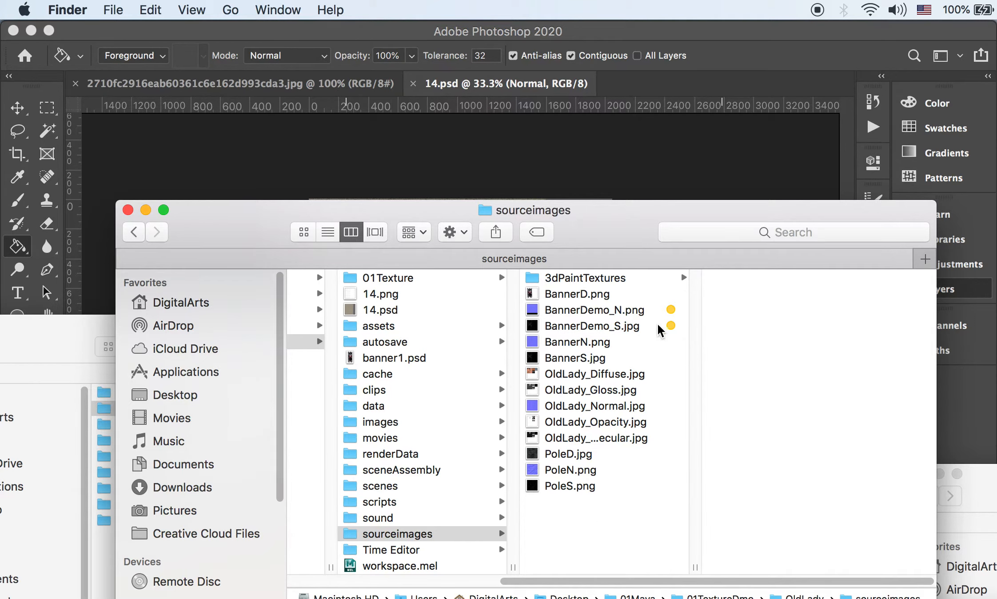
Step: Switch to Photoshop, hide the Normal group so only Diffuse shows, and start saving 14.psd as a PNG copy
click(439, 36)
click(694, 328)
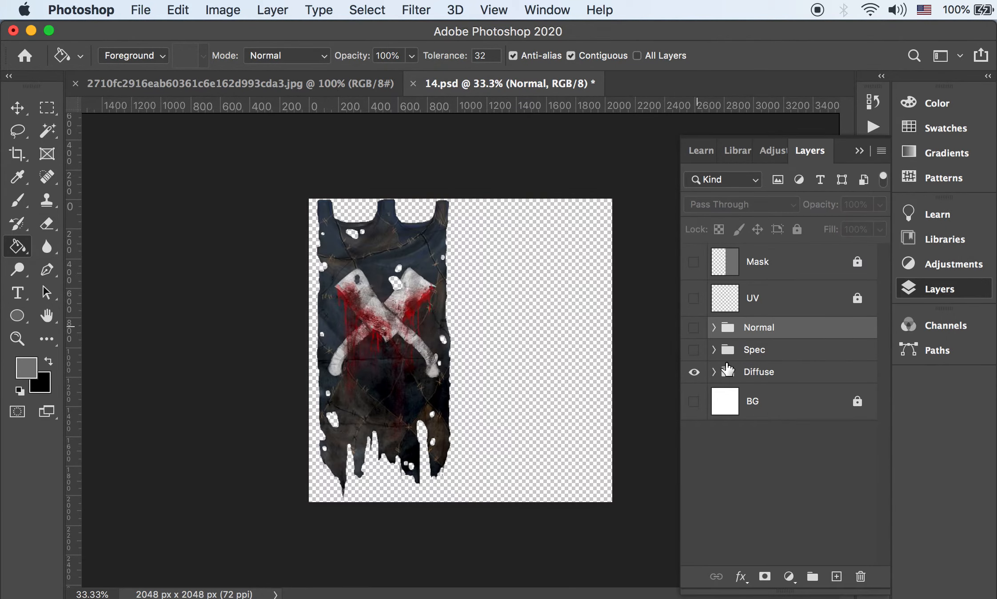
key(super+shift+s)
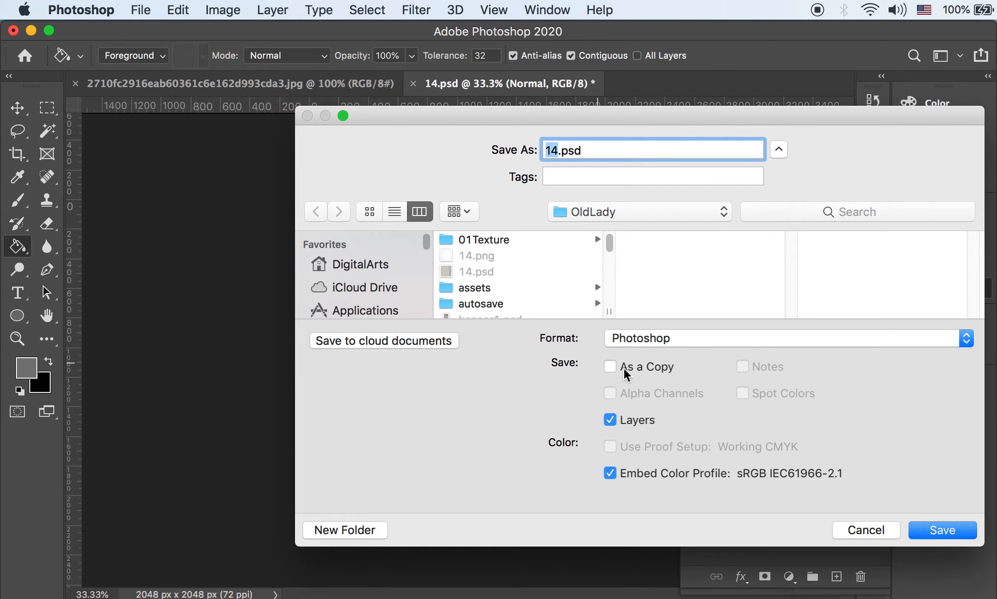
click(653, 338)
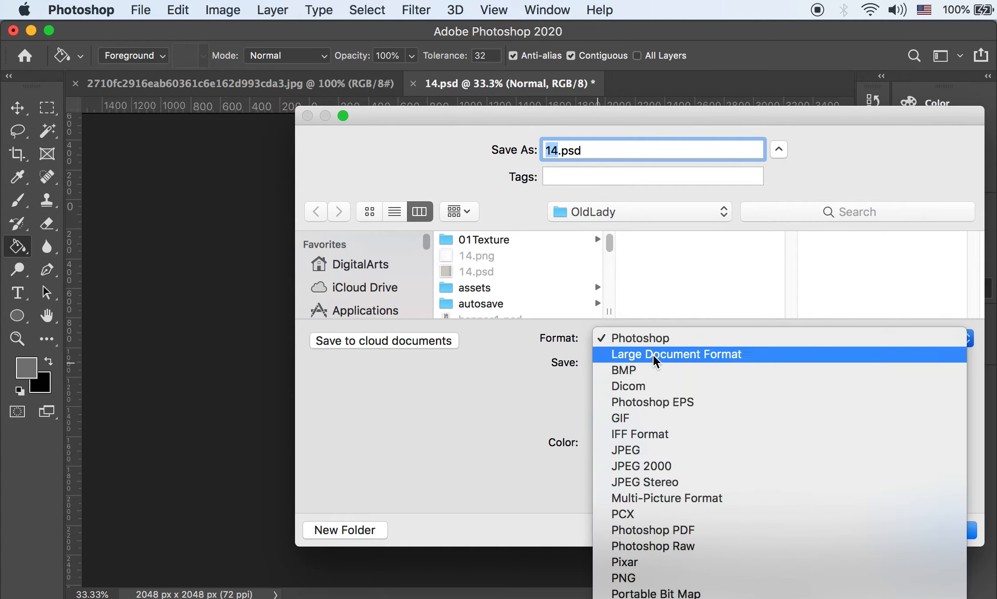
click(650, 578)
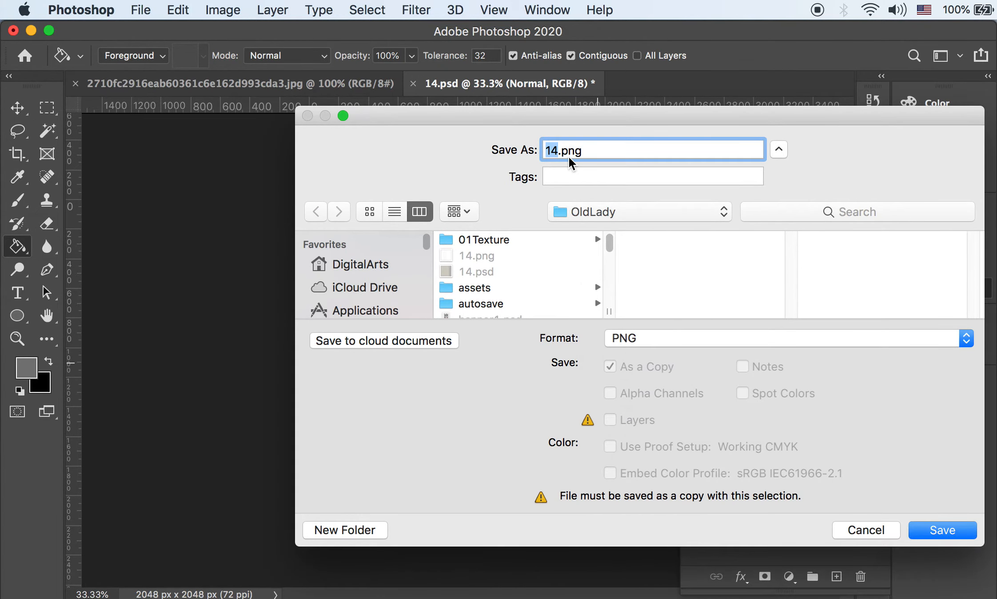
Step: Save the PNG copy in OldLady as BannerDemo_D, adapting the name of BannerDemo_N.png from Finder, and save 14.psd too
key(super+Tab)
click(582, 312)
key(Return)
key(super+c)
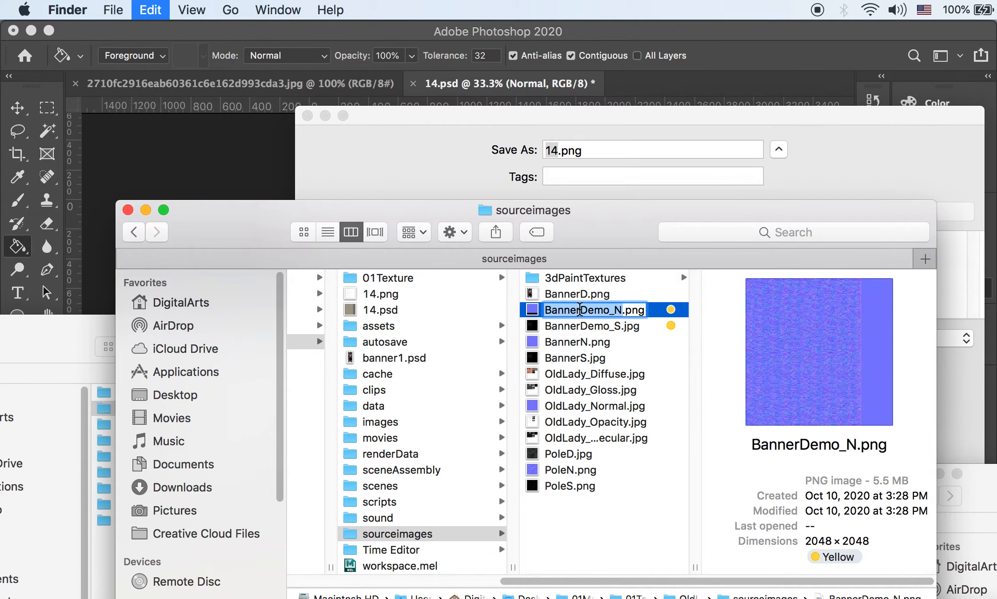
key(super+Tab)
key(super+v)
key(BackSpace)
text(D)
key(Return)
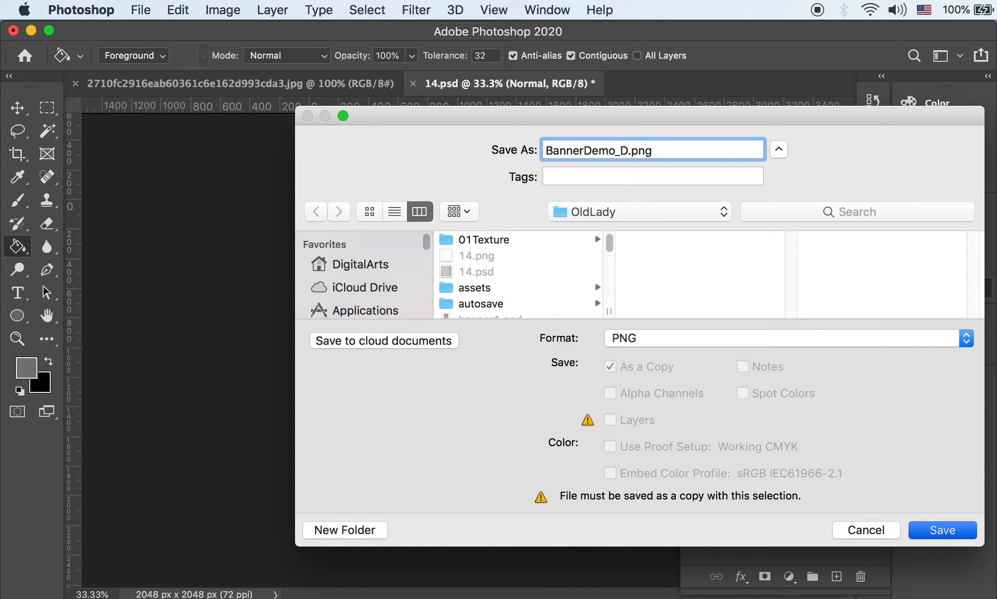
key(Return)
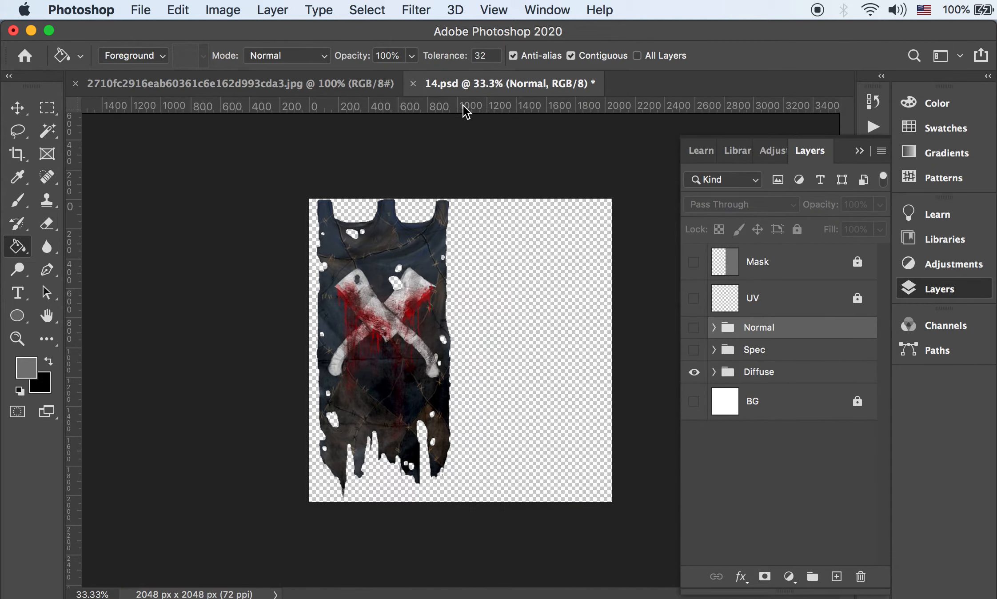
key(super+s)
Step: In Finder, move BannerDemo_D.png from OldLady into sourceimages and tag it yellow
key(super+Tab)
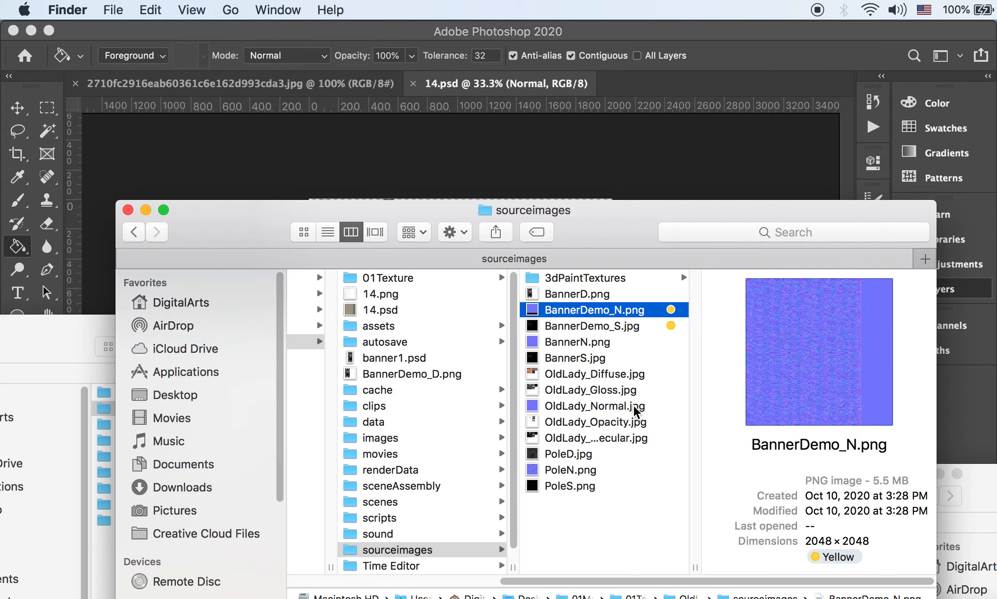
drag(397, 379, 613, 355)
right_click(576, 306)
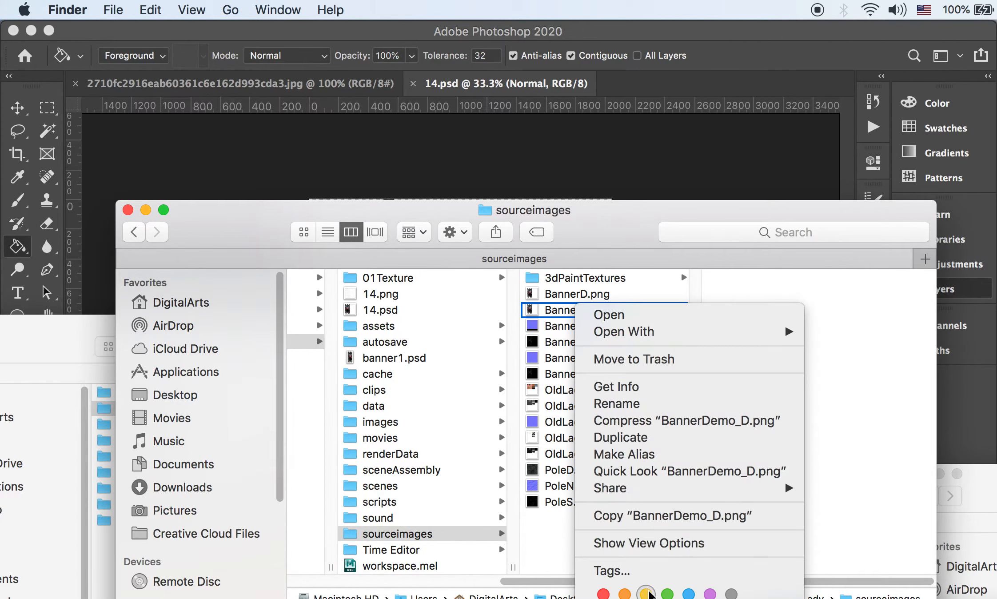
click(646, 594)
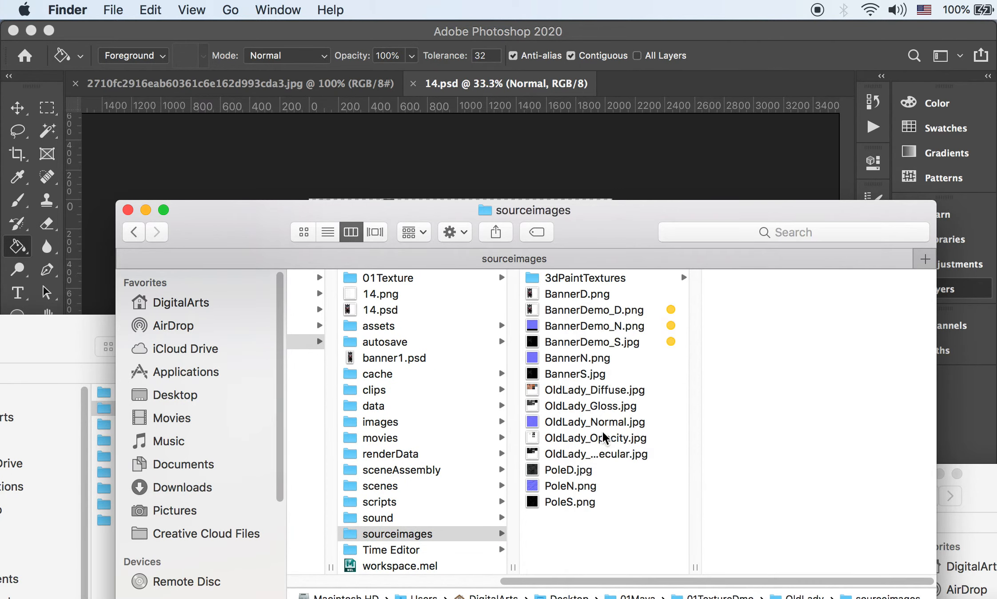
Step: Preview the pole textures PoleD.jpg, PoleN.png and PoleS.png in sourceimages
click(570, 472)
key(space)
key(Down)
key(Down)
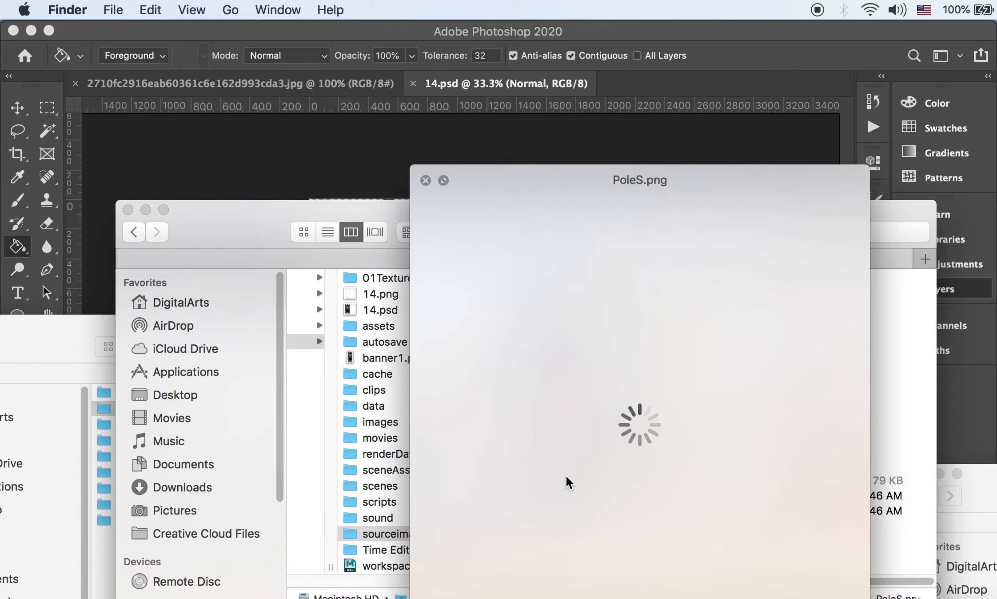
key(space)
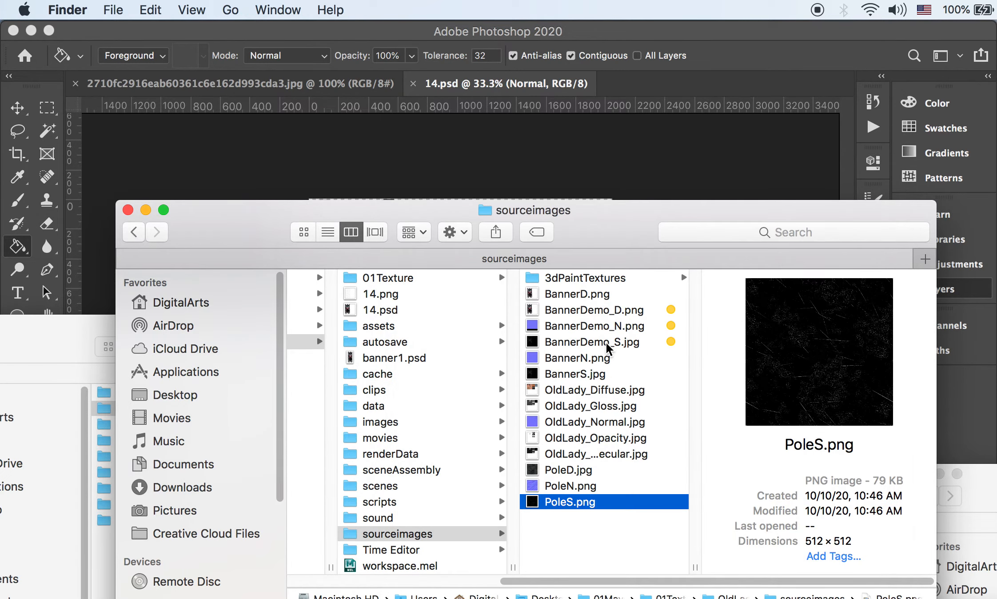
Step: Switch to Maya, move the UV Editor aside and open Hypershade, placing its window below the banner's upper part
key(super+Tab)
click(329, 416)
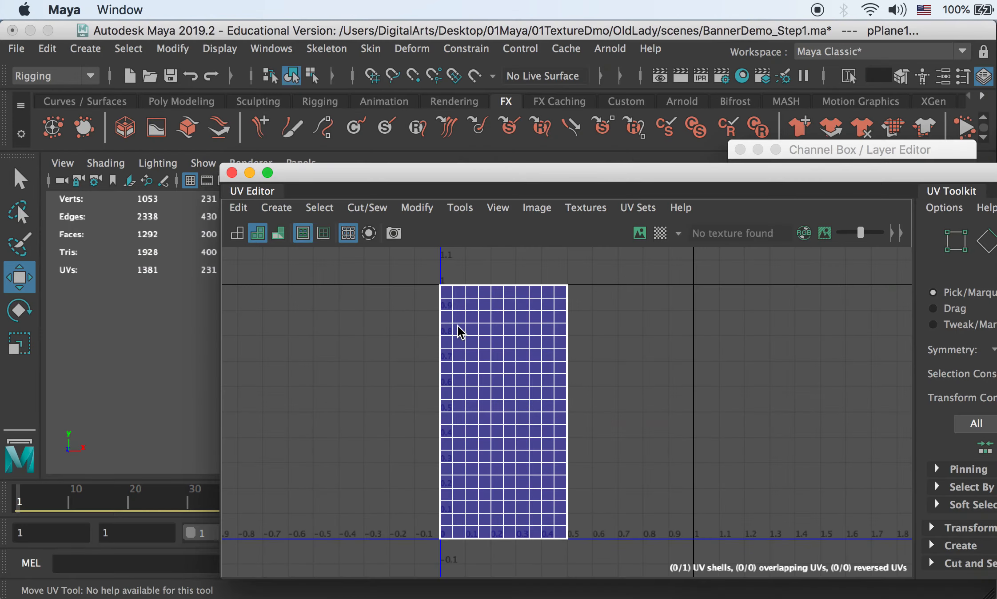
drag(423, 177, 201, 577)
click(272, 48)
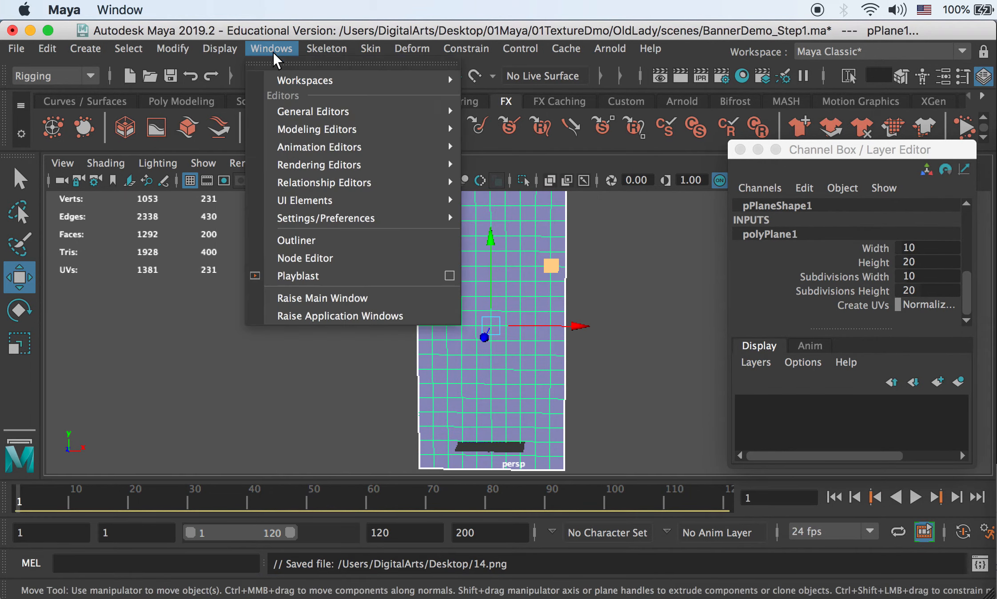
mouse_move(315, 130)
mouse_move(319, 165)
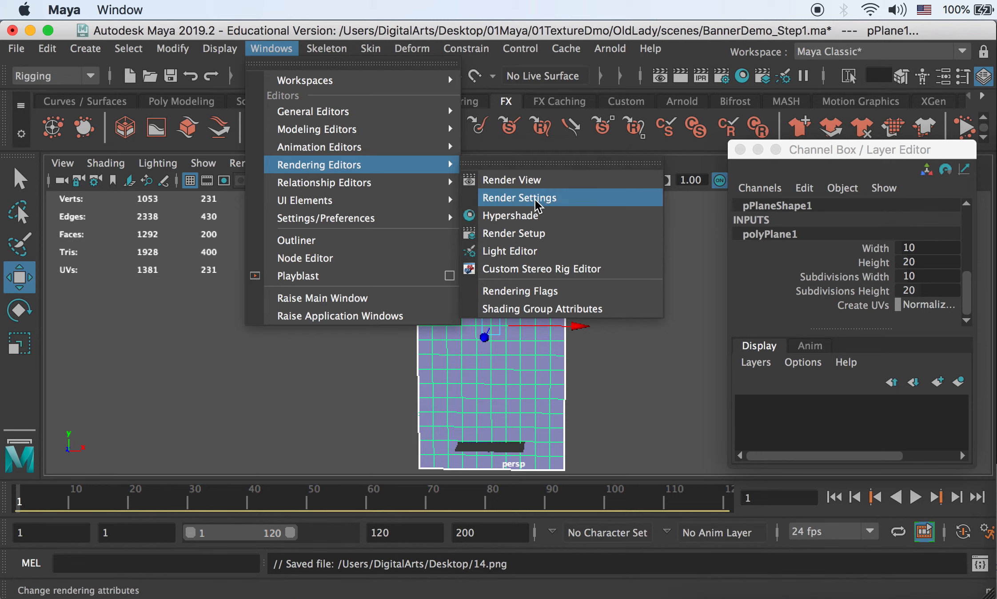
click(518, 218)
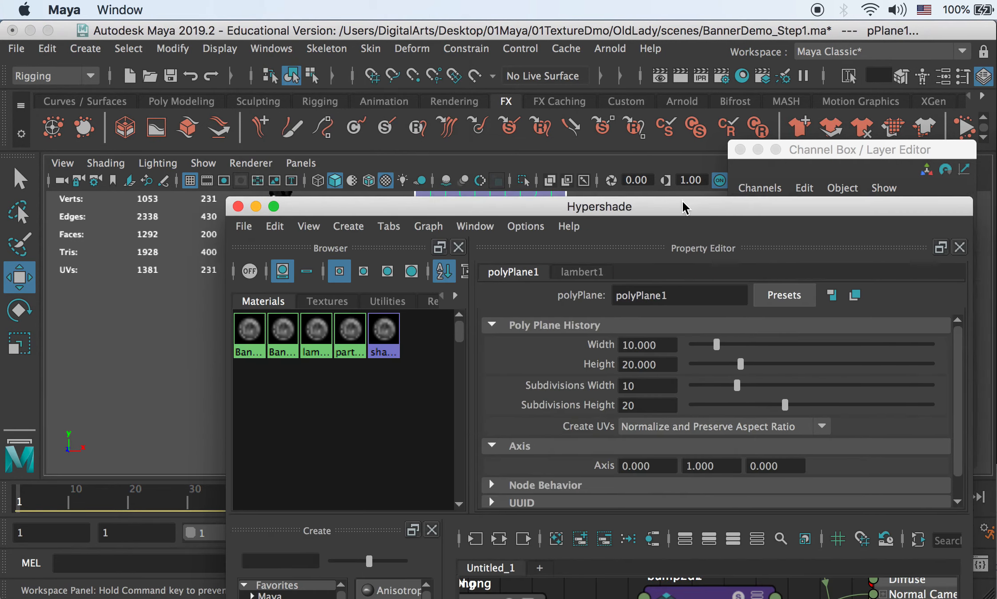
drag(684, 208, 697, 333)
drag(700, 391, 695, 313)
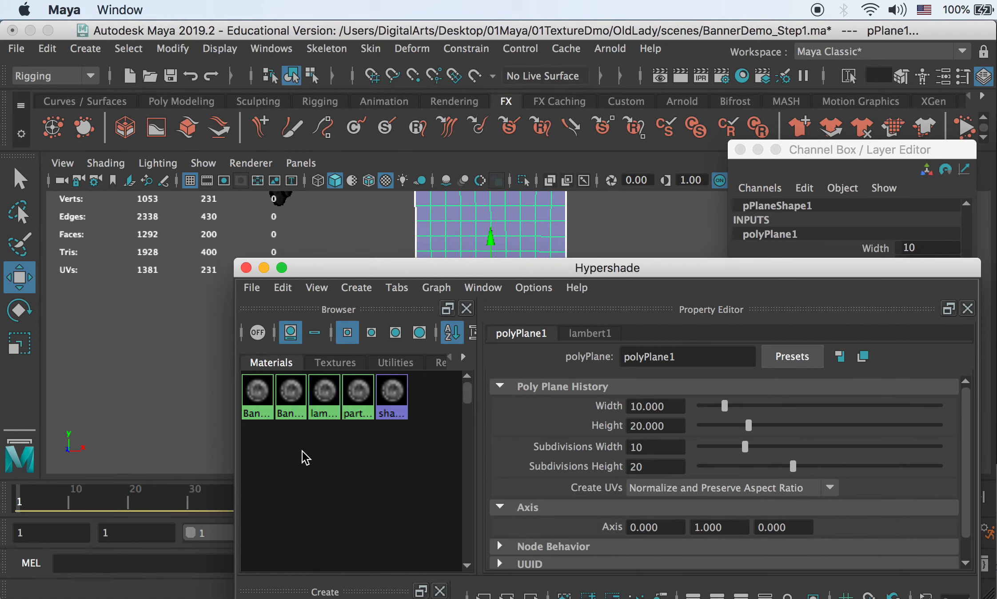
Step: Delete the scene's unused shading nodes in Hypershade
click(270, 402)
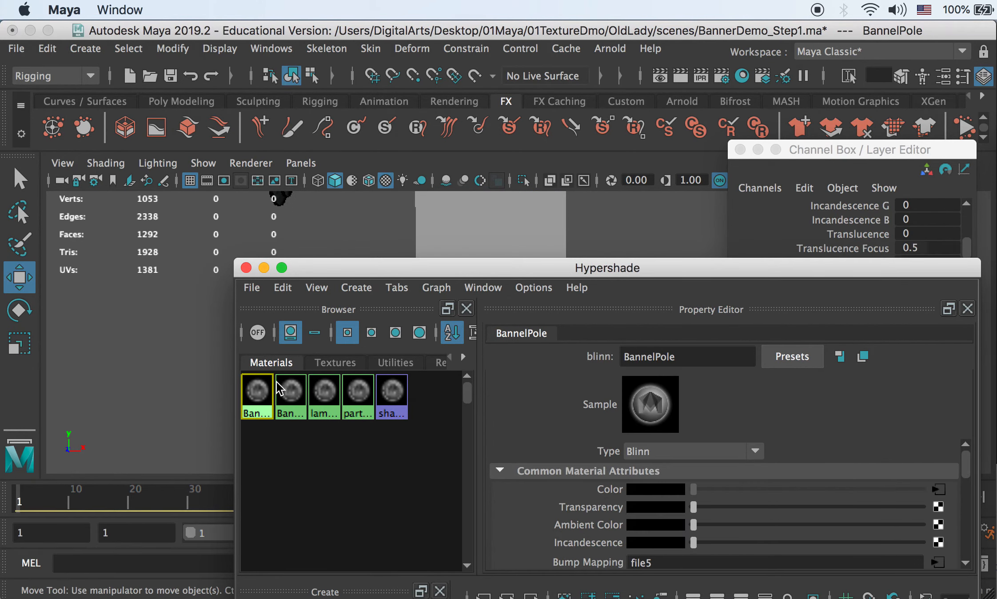
click(283, 287)
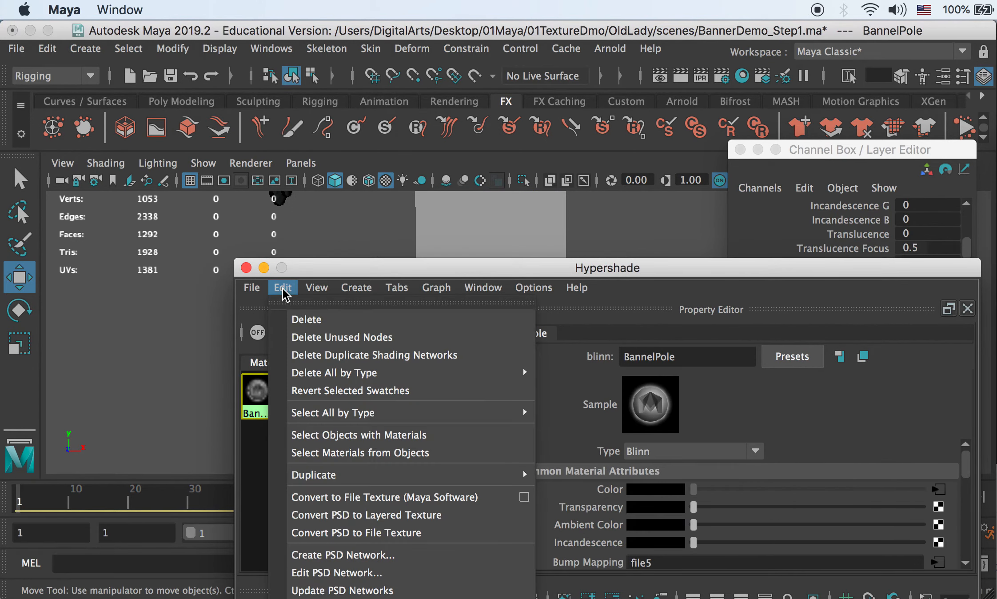
click(318, 339)
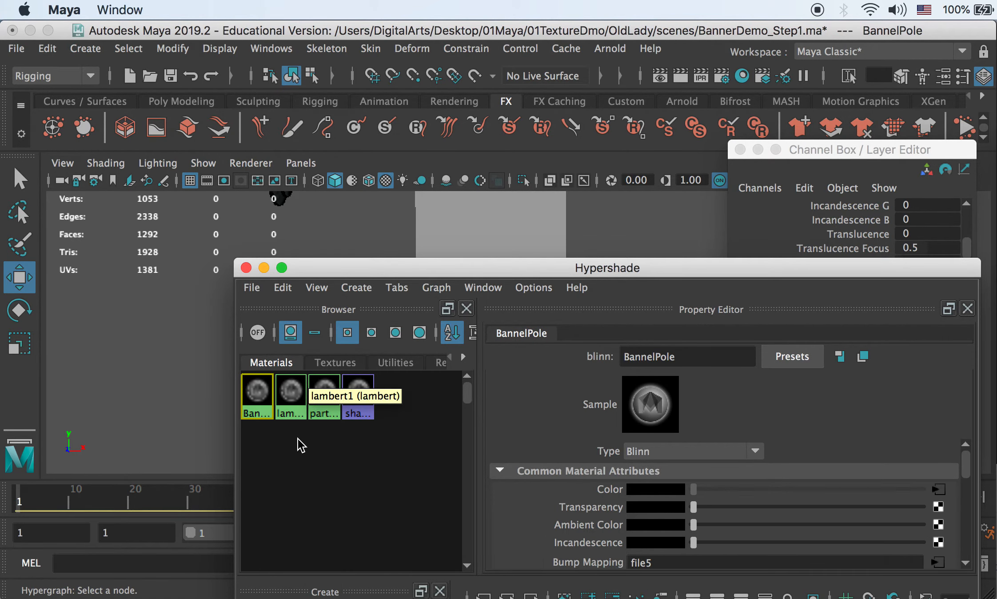
Step: Create a Blinn material and name it BannerM1
click(353, 289)
mouse_move(369, 322)
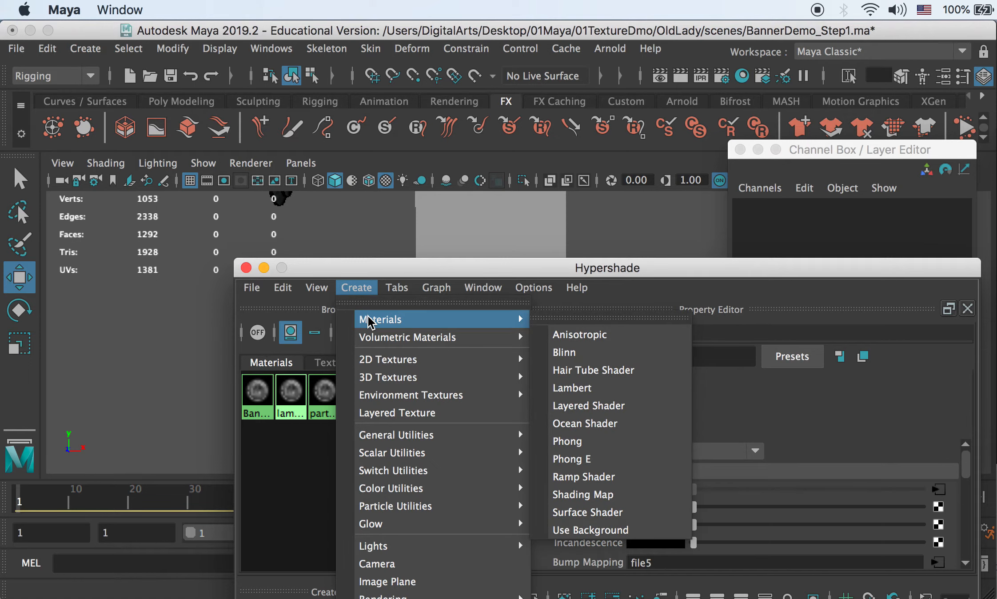
click(585, 355)
double_click(679, 356)
text(b)
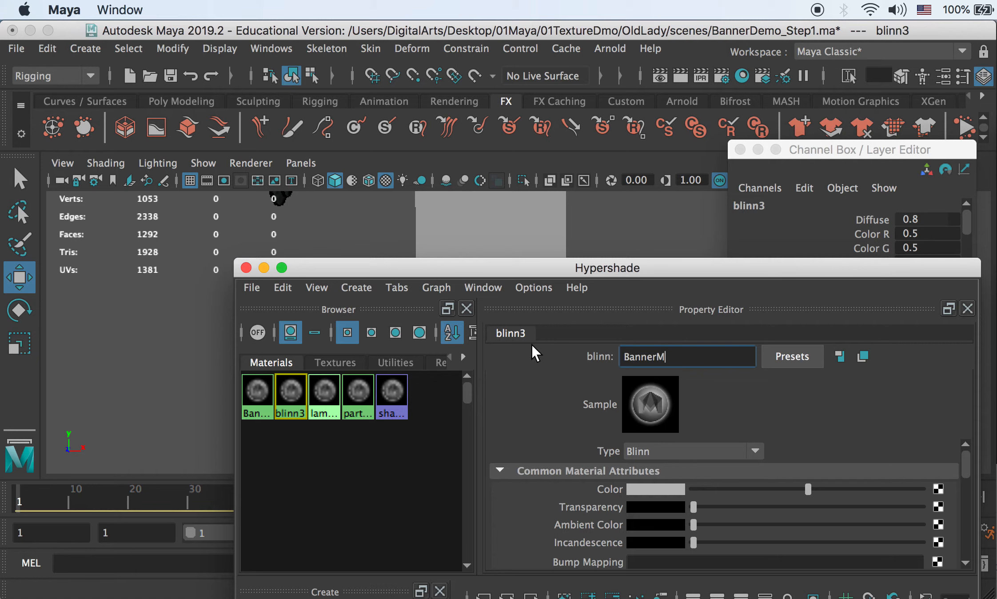
key(Return)
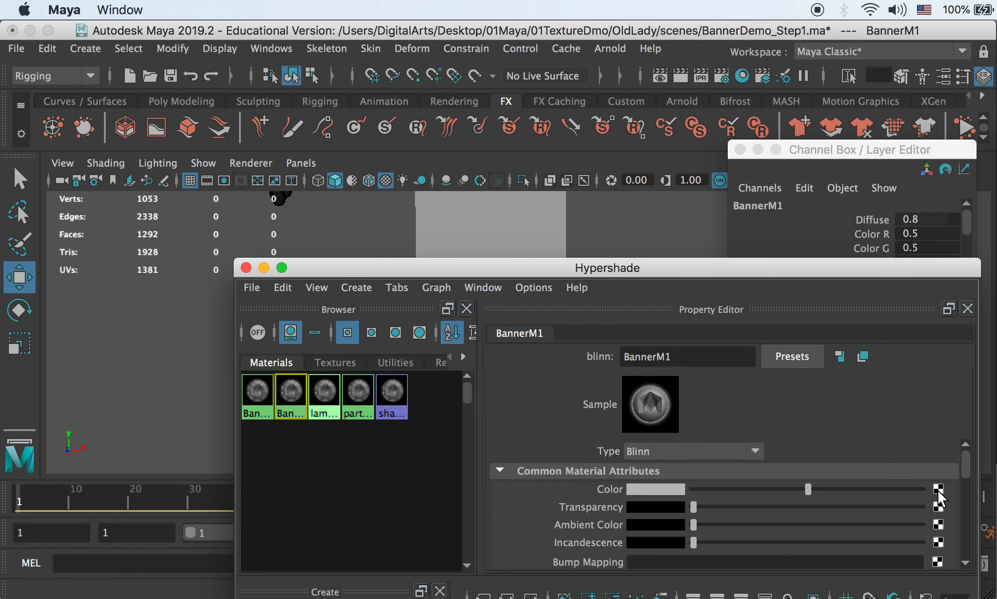
Step: Connect a file texture to BannerM1's Color and load BannerDemo_D.png from sourceimages
click(937, 490)
click(582, 240)
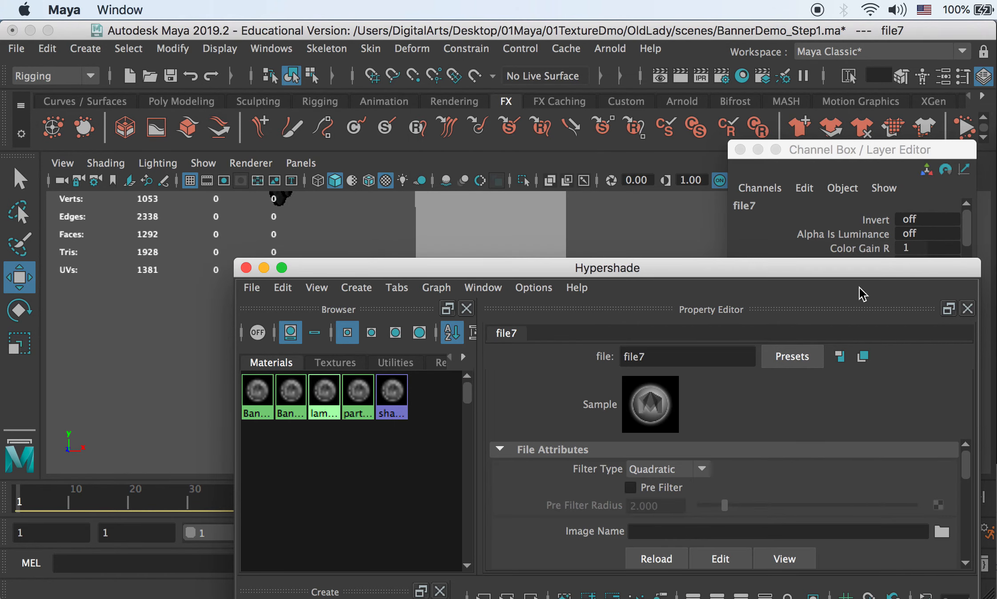
drag(790, 269, 712, 199)
click(863, 460)
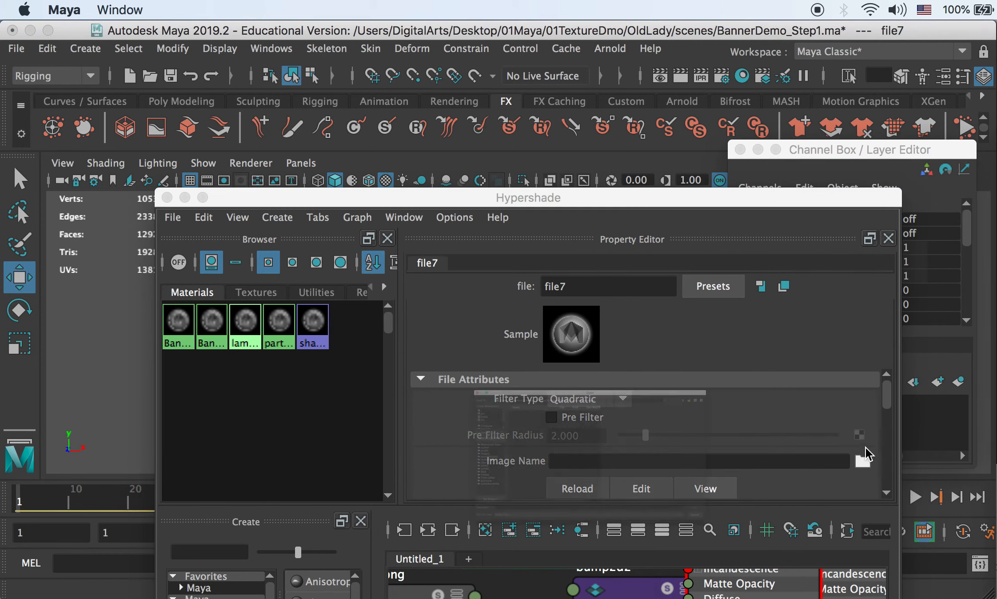
click(338, 320)
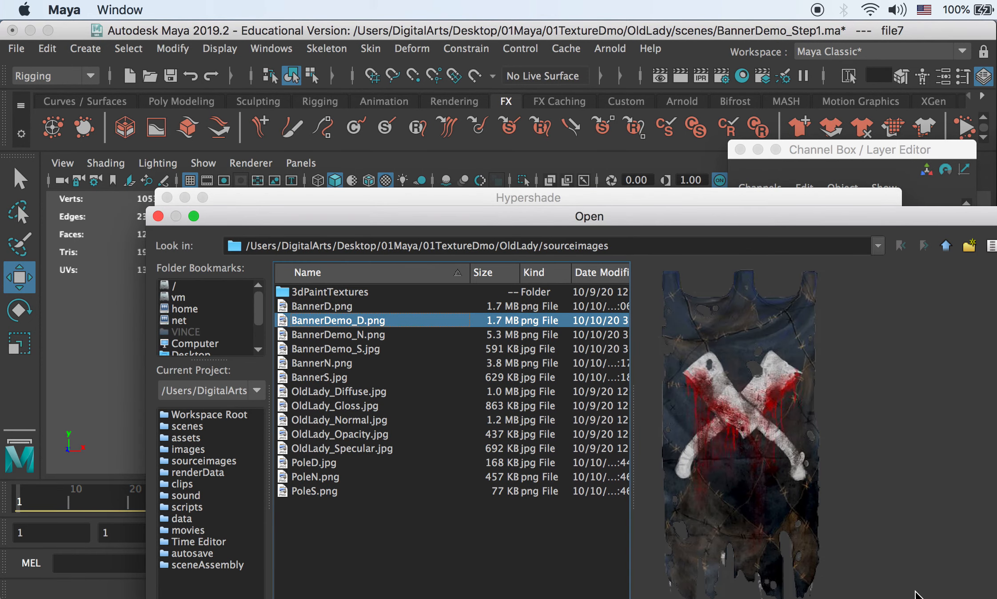
key(Return)
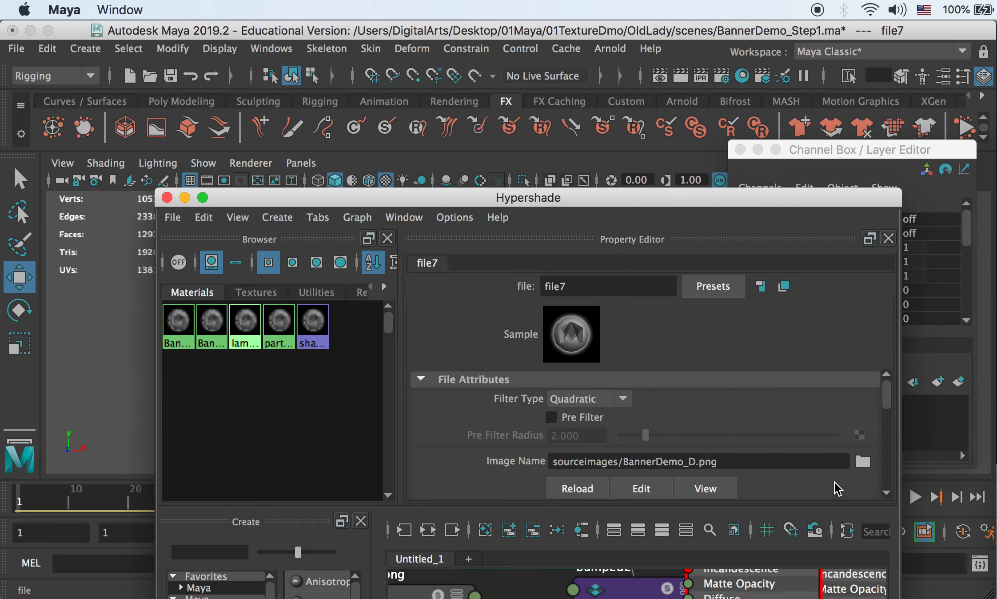
Step: Add a file texture to BannerM1's Bump Mapping and set the bump node to use Tangent Space Normals
click(212, 328)
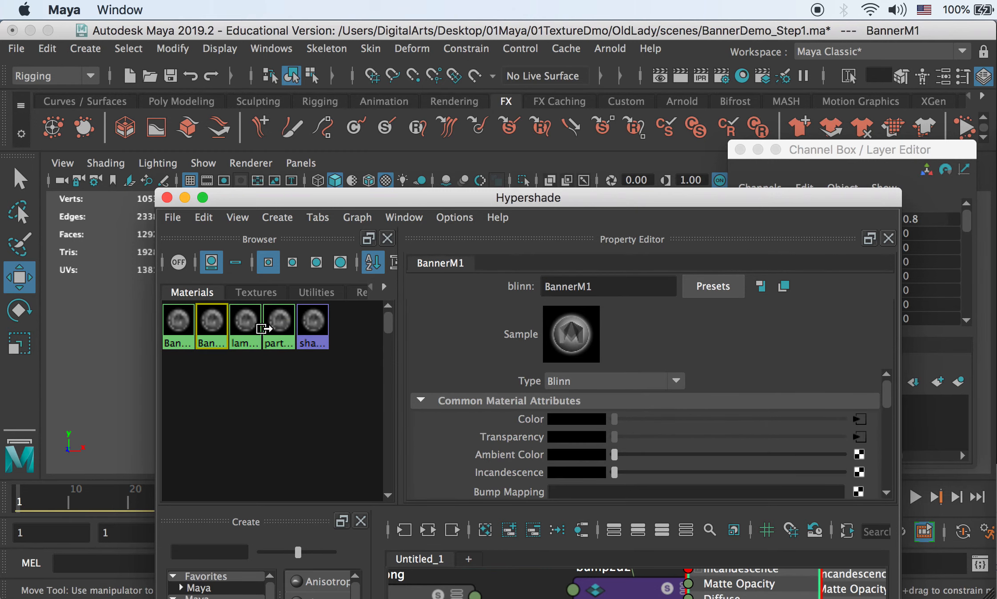
scroll(858, 451, down, 3)
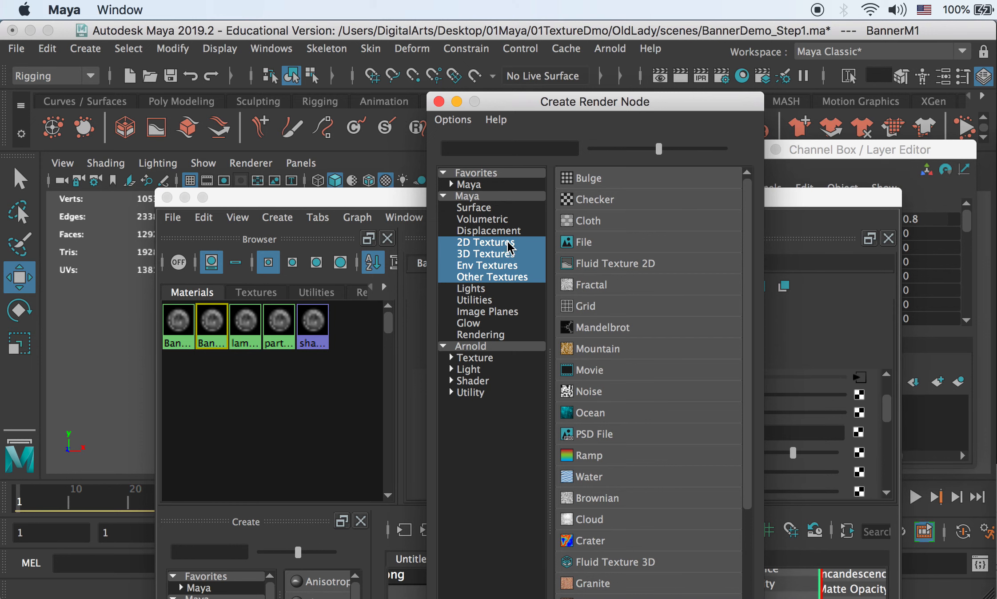
click(585, 242)
click(685, 439)
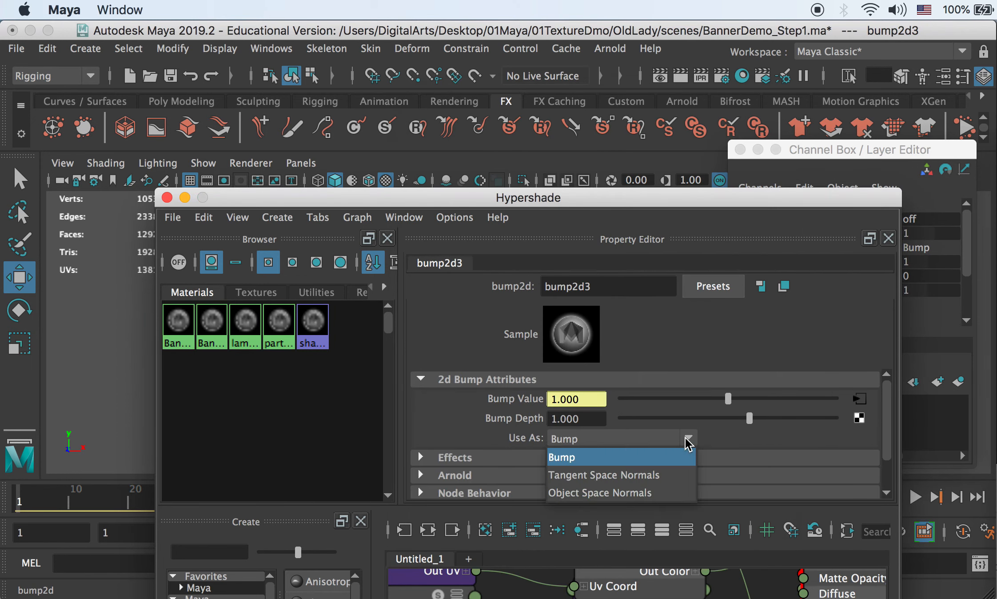
click(630, 481)
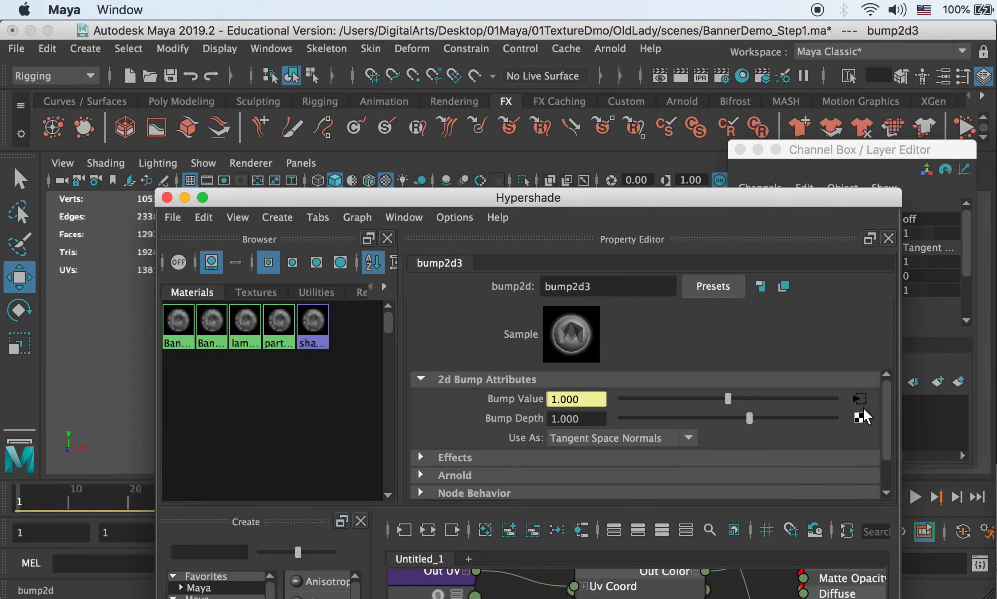
Step: Load BannerDemo_N.png from sourceimages into the file texture feeding the bump node
click(859, 400)
click(863, 464)
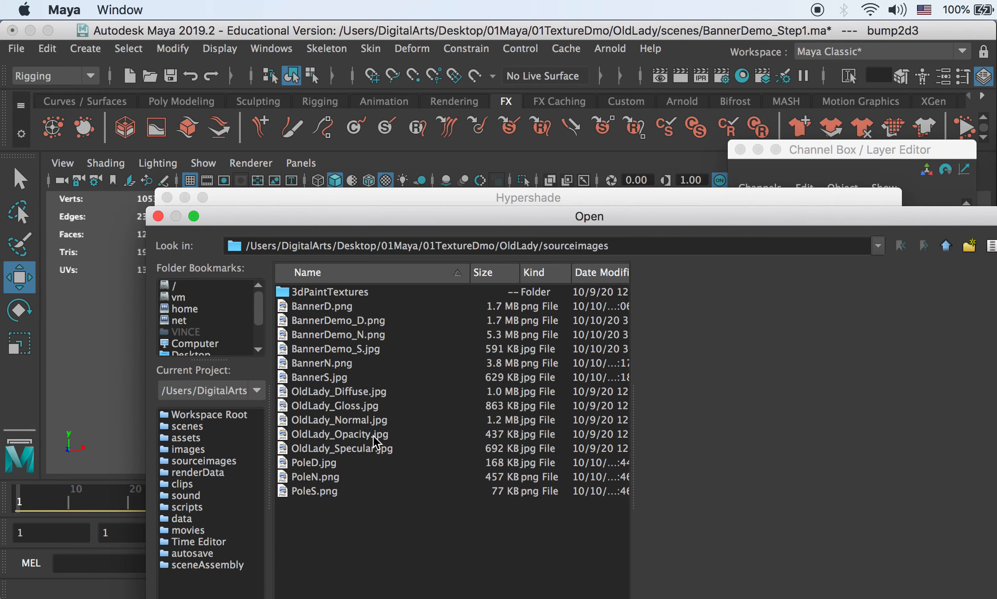
click(360, 338)
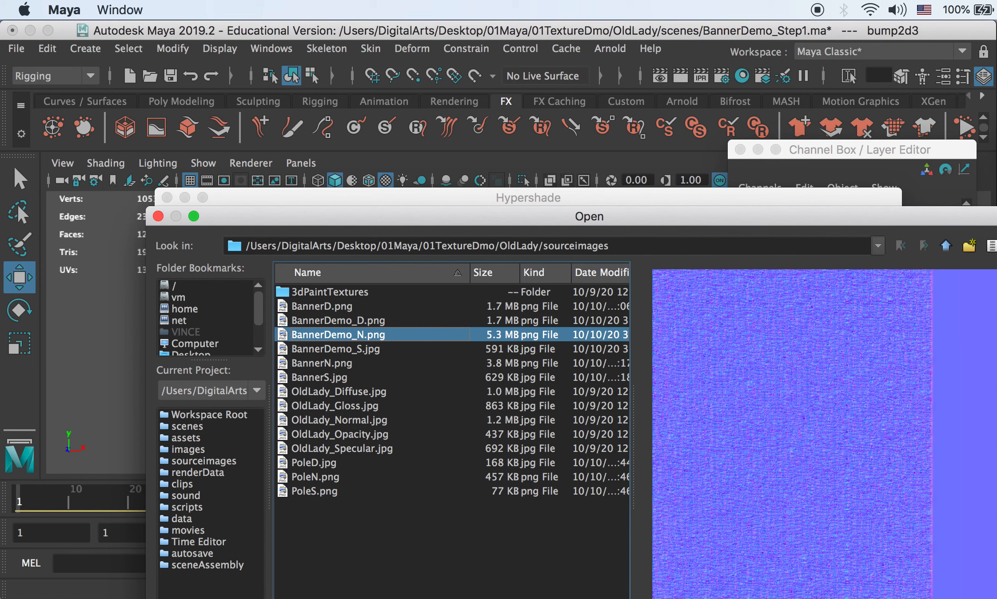
key(Return)
Step: Connect a file texture to BannerM1's Specular Color and load BannerDemo_S.jpg from sourceimages
click(212, 321)
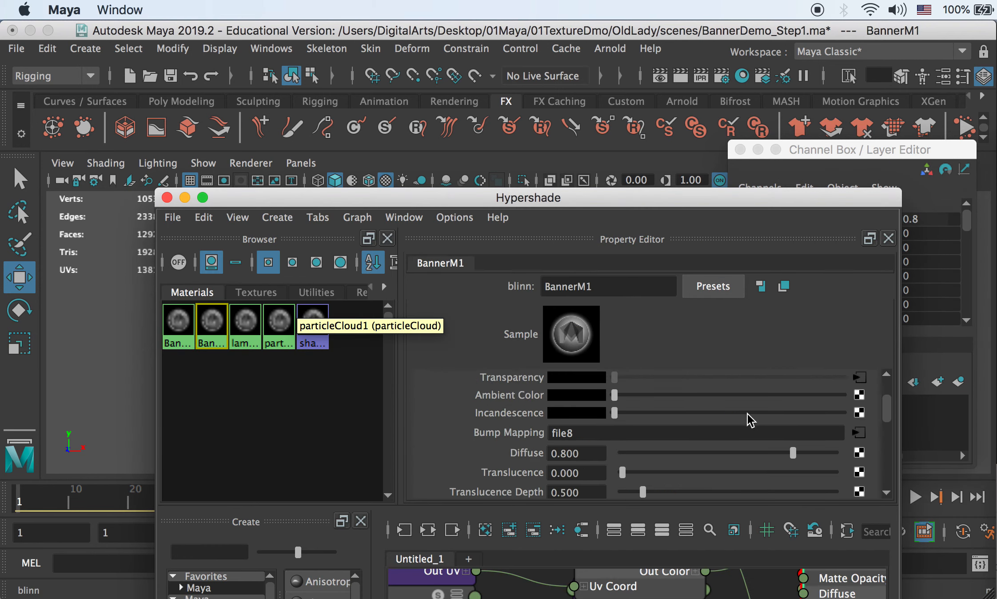
scroll(756, 420, down, 10)
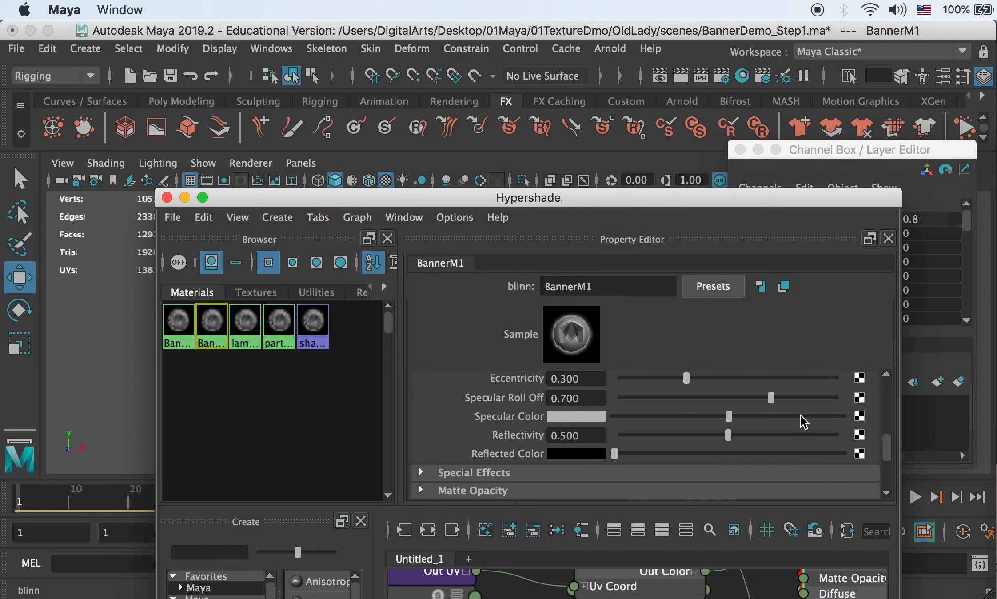
click(859, 418)
click(568, 244)
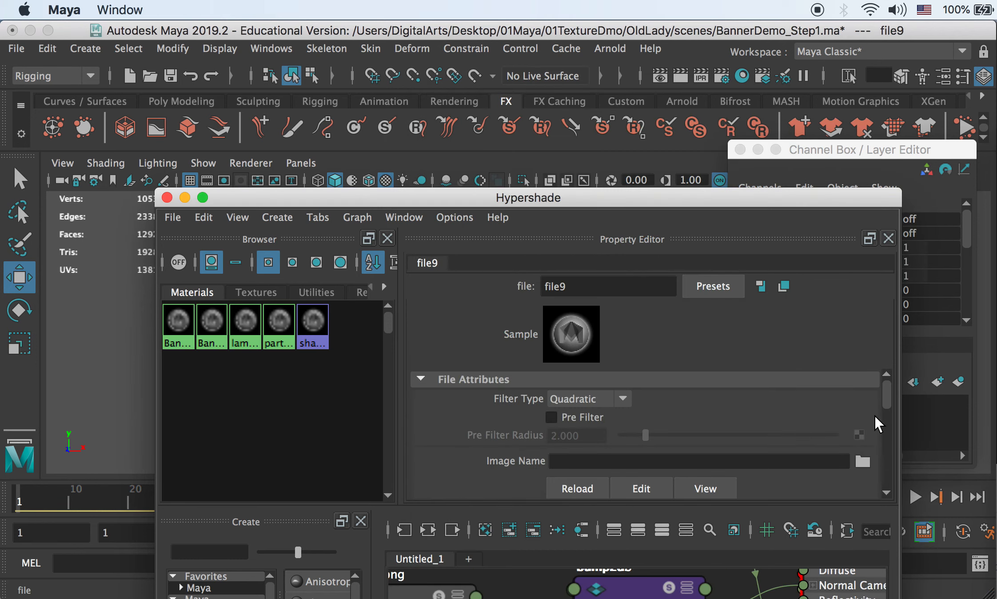
click(864, 462)
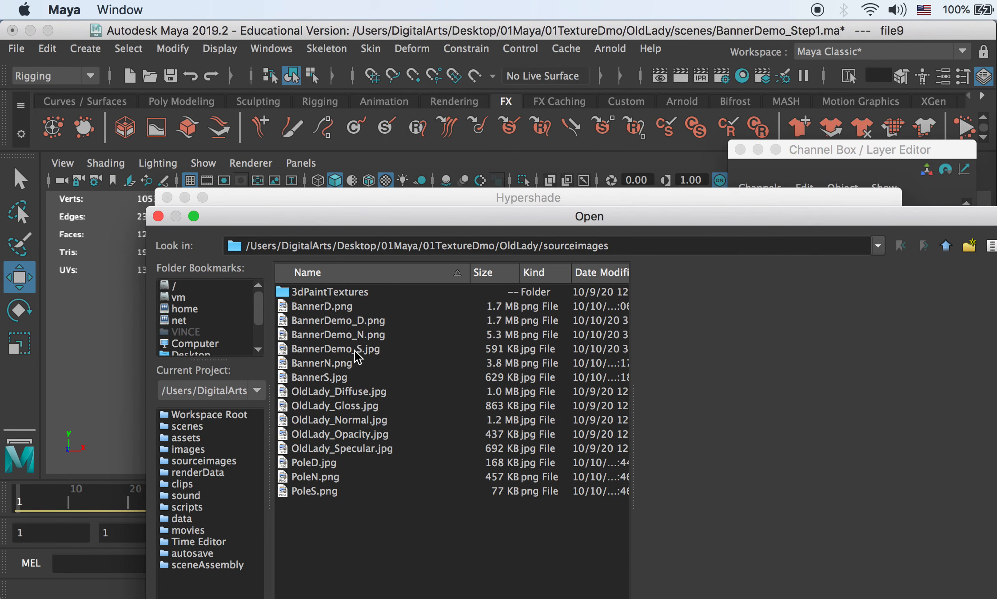
click(355, 350)
key(Return)
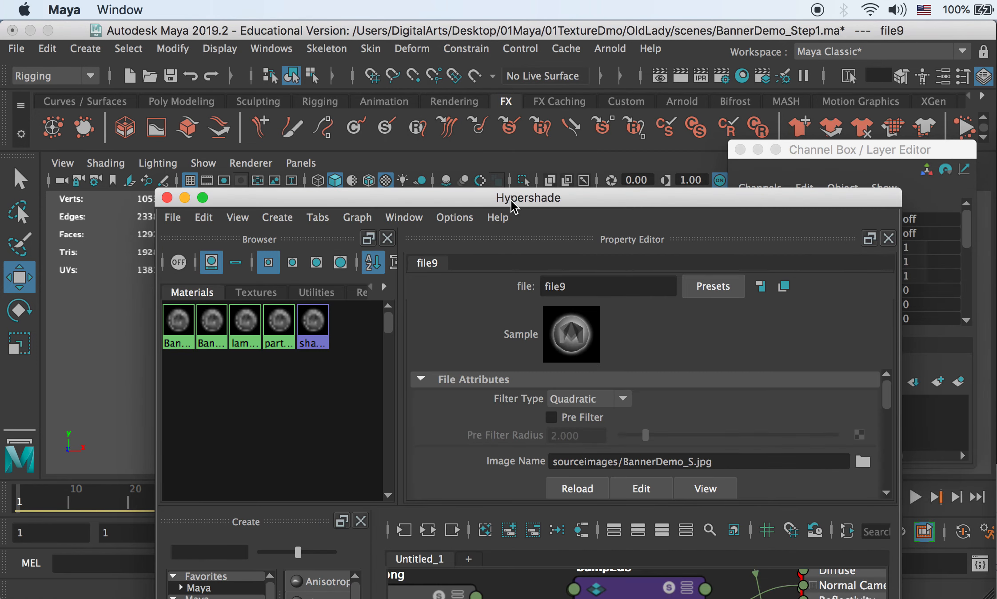
Step: Assign the BannerM1 material to the banner plane and move Hypershade out of the way
drag(510, 201, 547, 367)
click(456, 351)
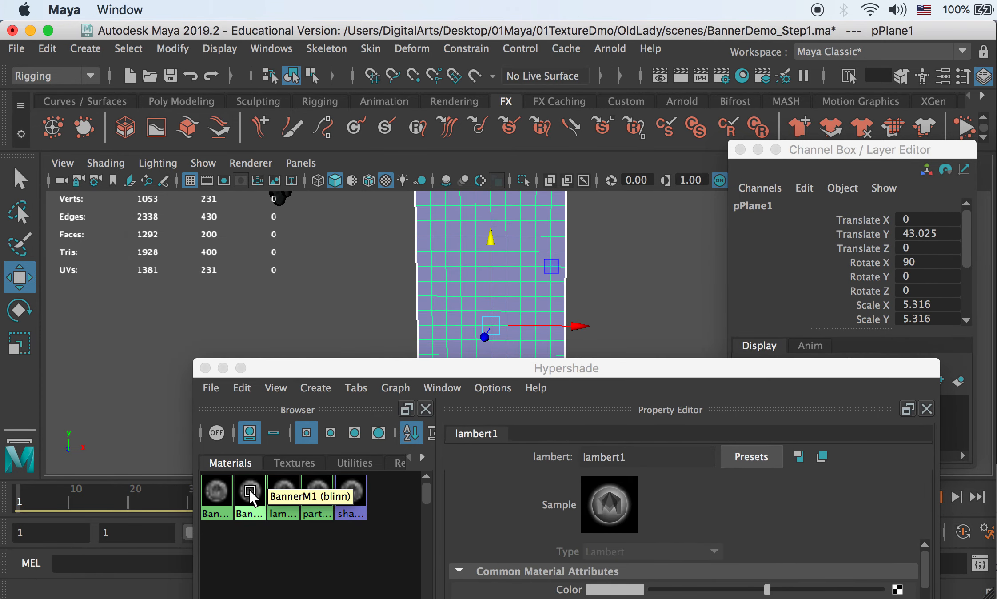
right_click(251, 490)
click(239, 443)
drag(338, 365, 789, 598)
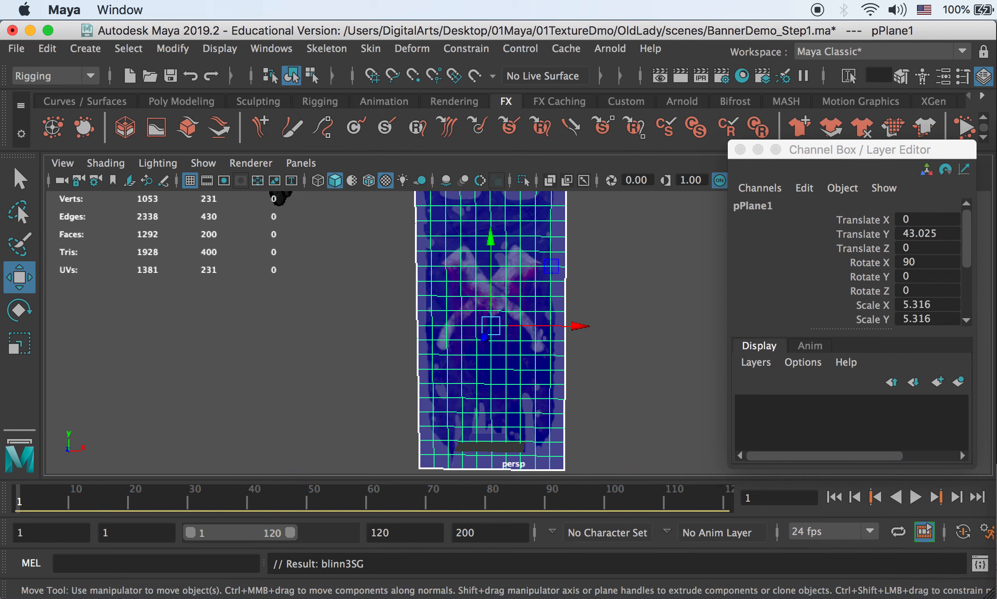
Step: Examine the textured banner unselected from different angles, then select the banner plane again
click(623, 321)
drag(639, 328, 568, 347)
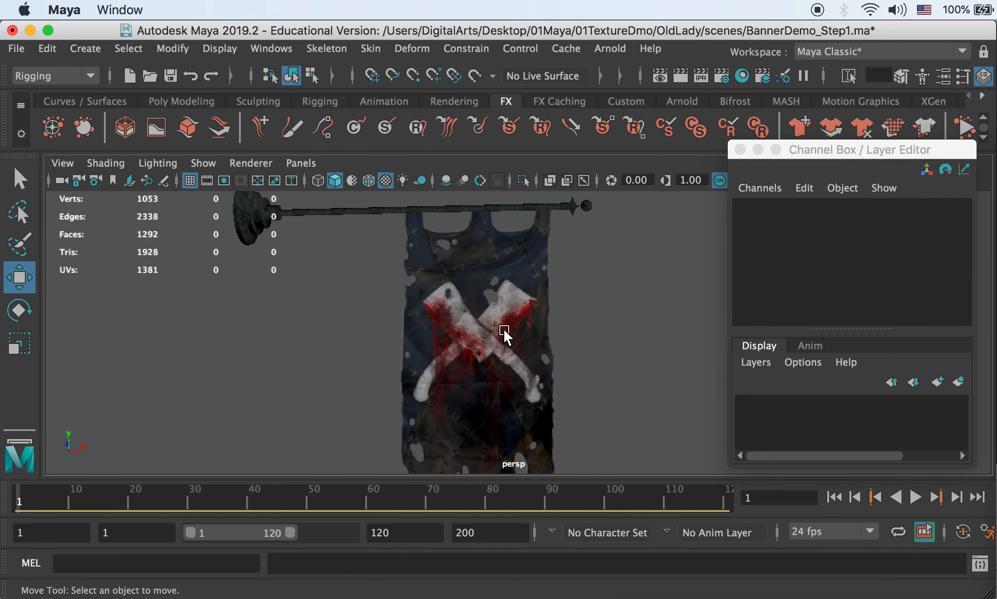
click(503, 328)
drag(577, 306, 487, 285)
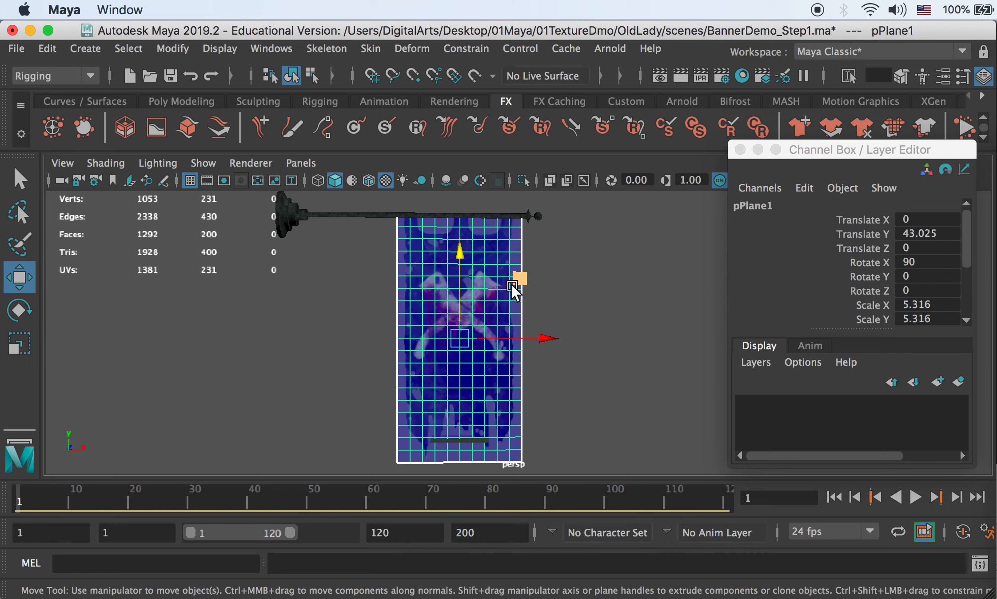